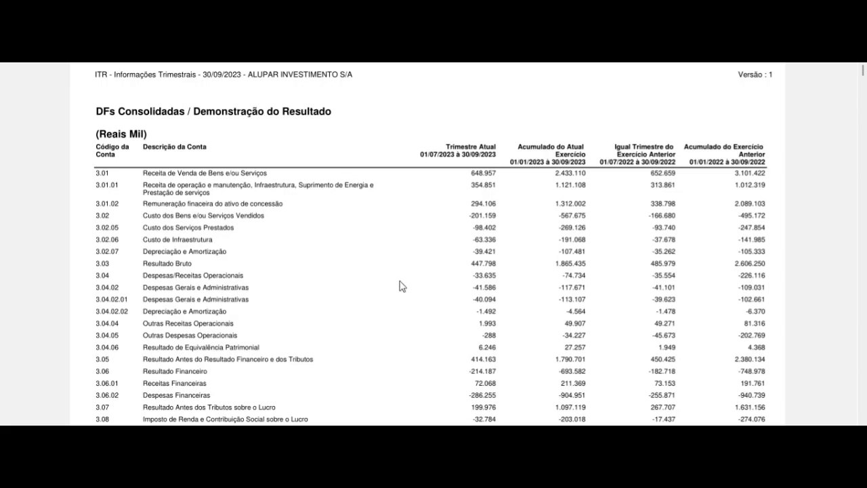
Switch to the ALUP workbook in Excel and look over the 3T22–3T23 and 2T23–3T23 comparison tables on the YT sheet
key("alt+Tab")
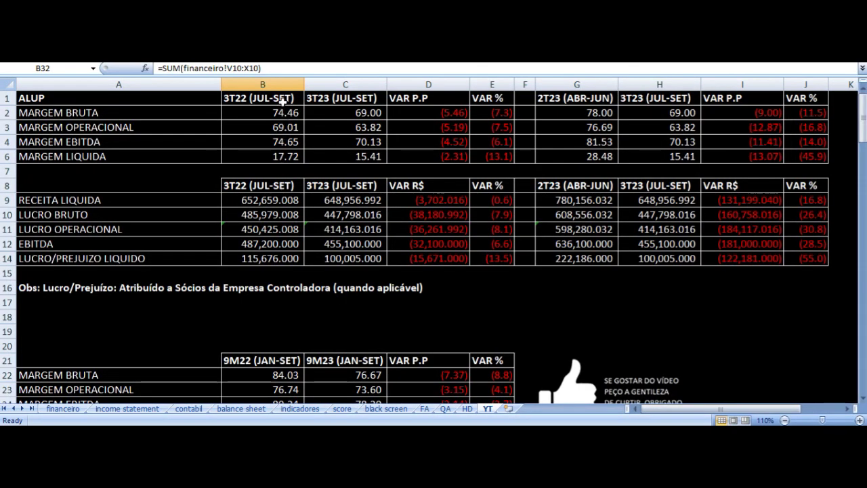
left_click_drag(283, 100, 455, 241)
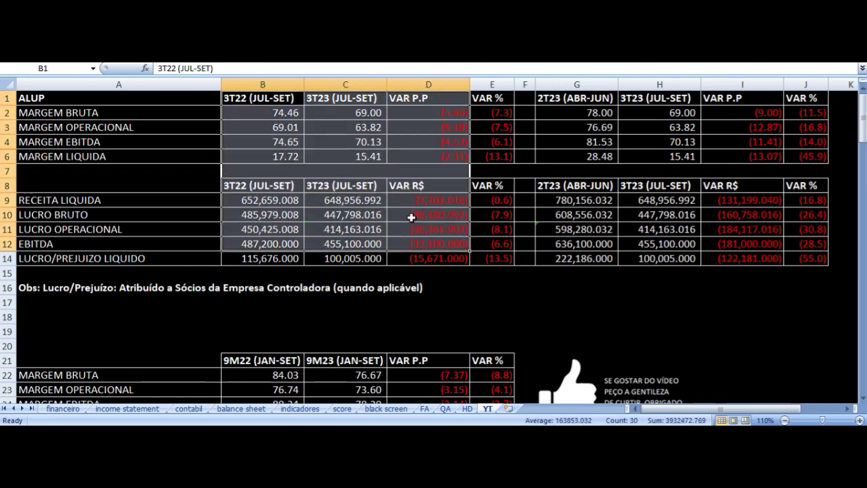
left_click(337, 99)
left_click_drag(552, 96, 741, 262)
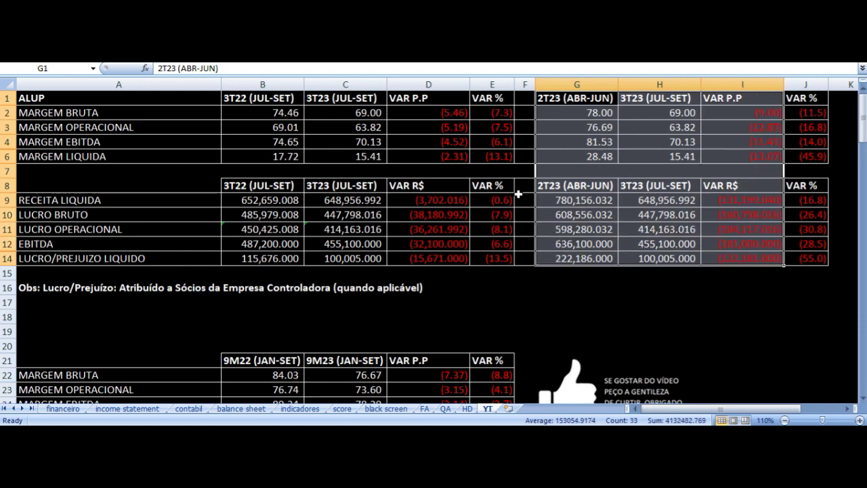
scroll(298, 319, "down", 4)
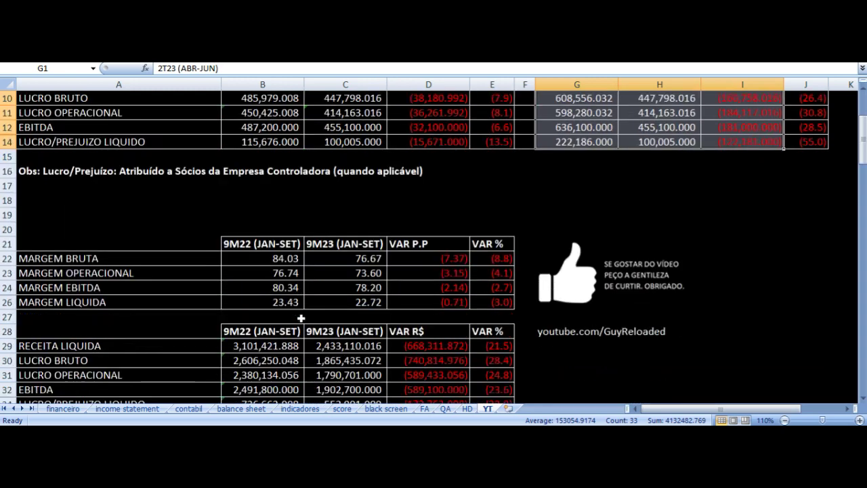
scroll(308, 309, "up", 4)
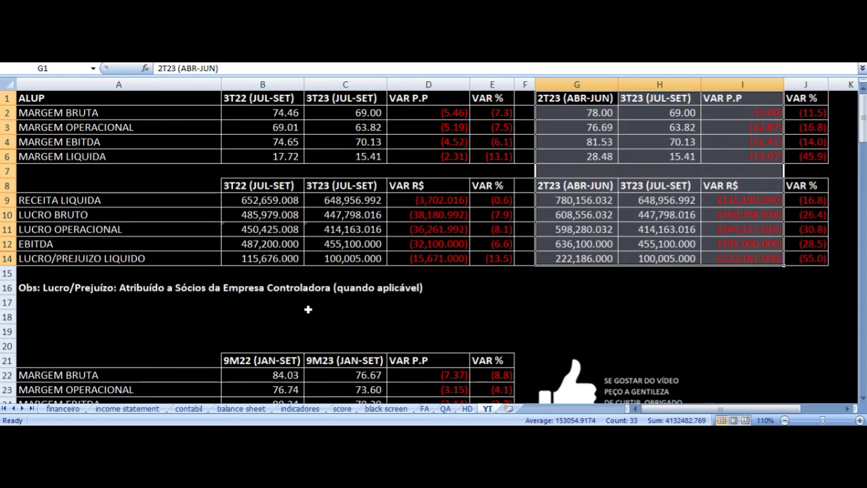
Compare MARGEM BRUTA between 3T22 and 3T23, including its variation in percentage points
left_click(281, 114)
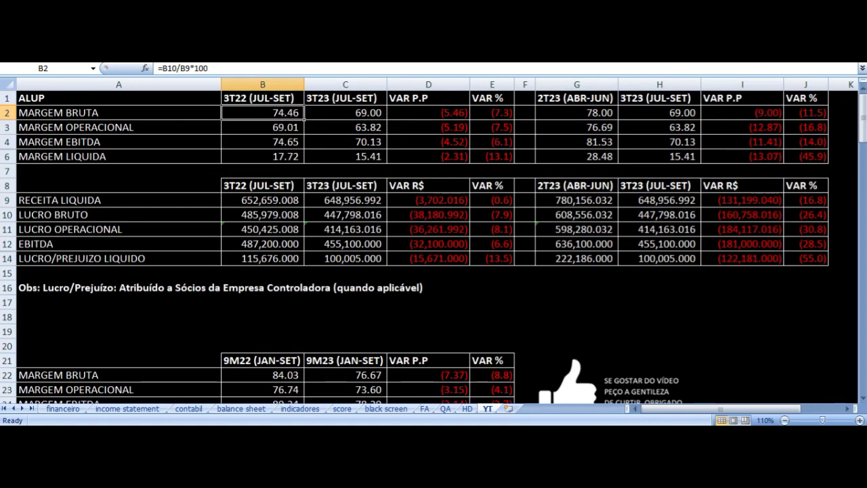
left_click(118, 112)
left_click(281, 113)
left_click(346, 112)
left_click(428, 112)
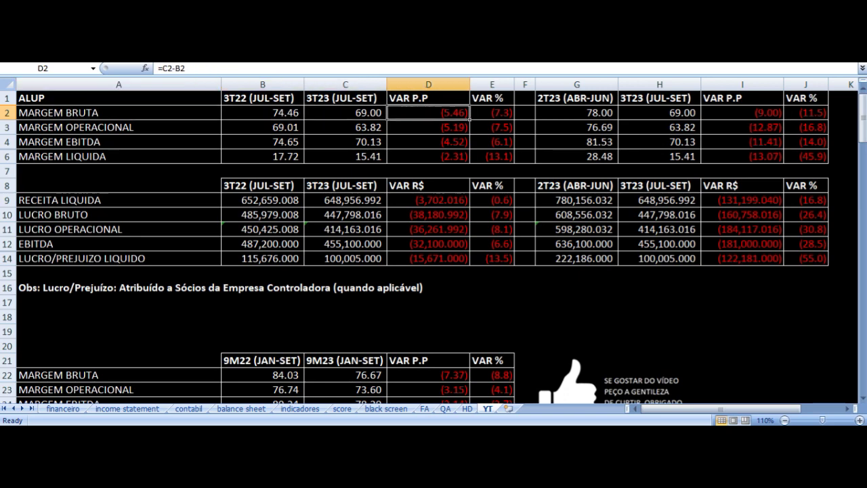
Compare MARGEM OPERACIONAL between 3T22 and 3T23, including its variation in percentage points
key("Down")
key("Left")
key("Left")
key("Left")
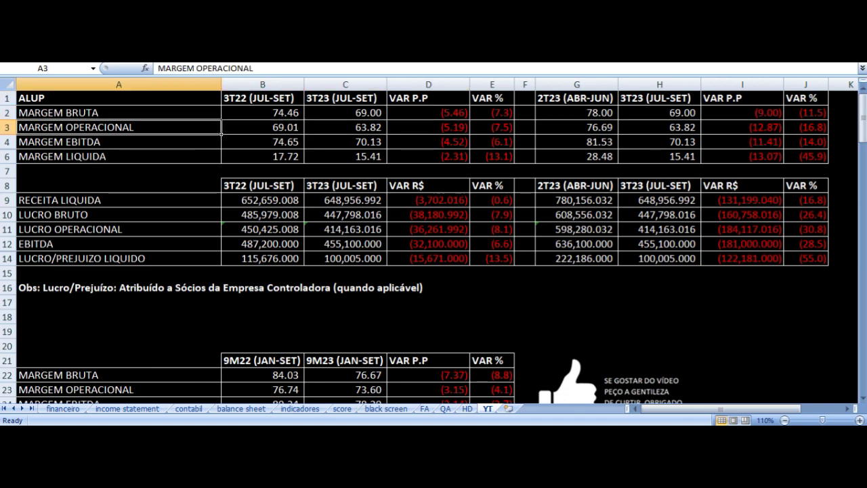
left_click(263, 127)
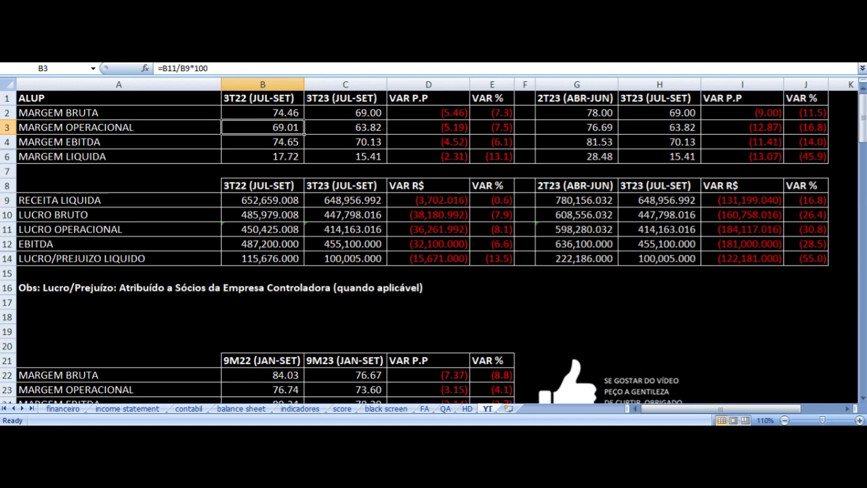
left_click(345, 127)
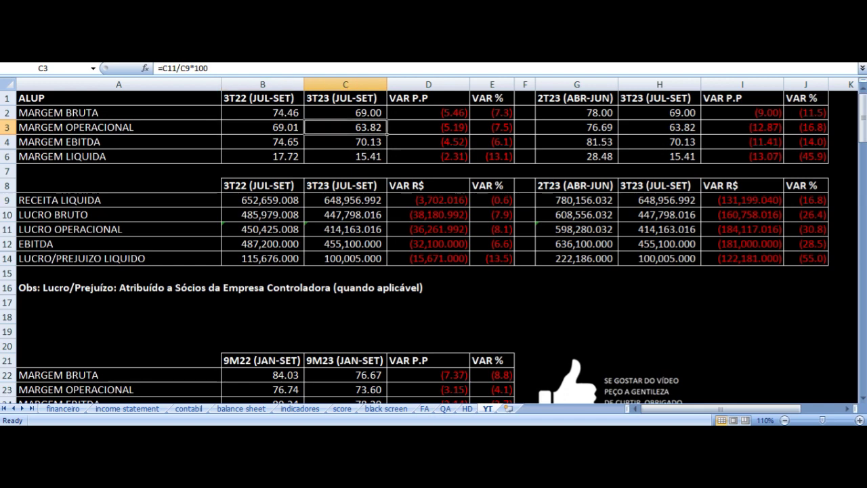
left_click(428, 127)
Compare MARGEM EBITDA between 3T22 and 3T23, including its variation in percentage points
key("Up")
key("Down")
key("Down")
key("Left")
key("Left")
key("Left")
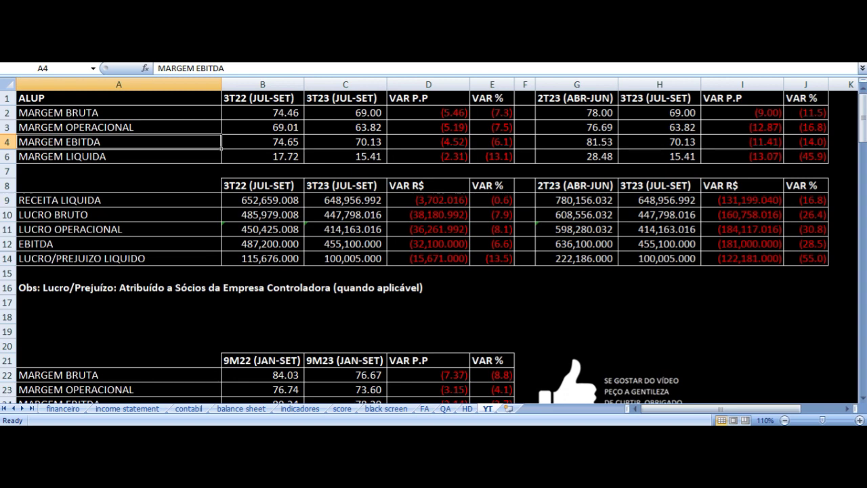
left_click(263, 142)
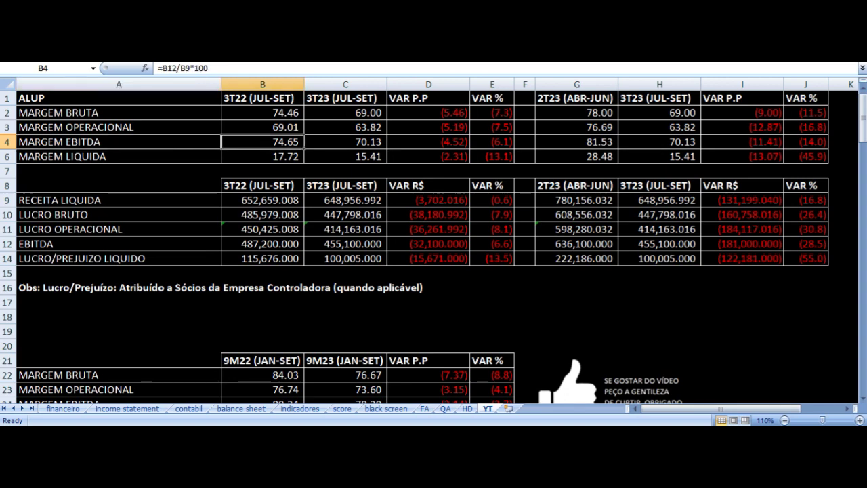
left_click(346, 142)
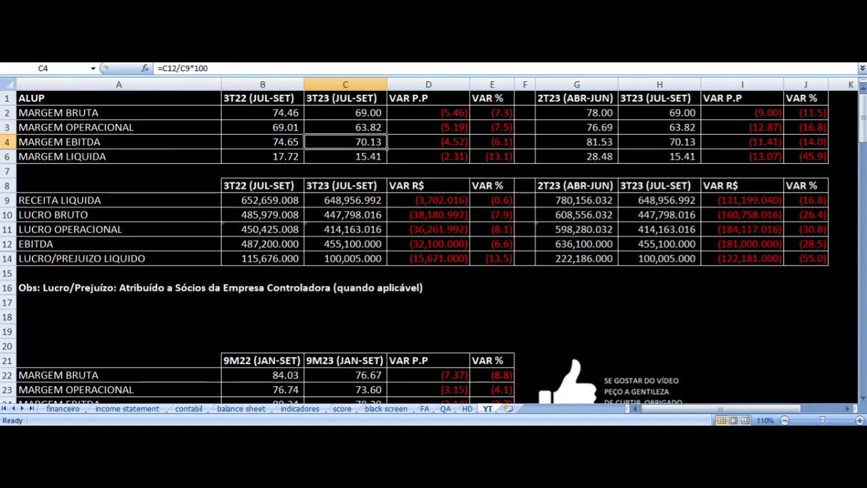
left_click(428, 142)
Compare MARGEM LIQUIDA between 3T22 and 3T23, including its variation in percentage points
key("Down")
key("Left")
key("Left")
key("Left")
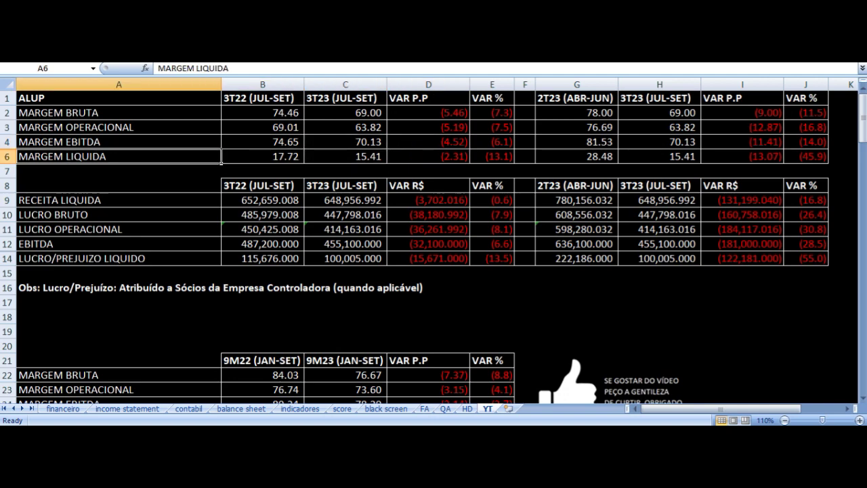
left_click(262, 156)
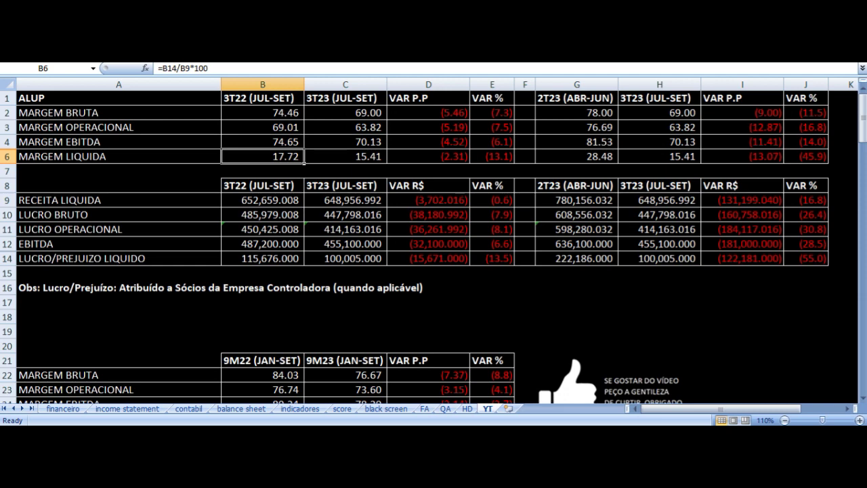
left_click(345, 155)
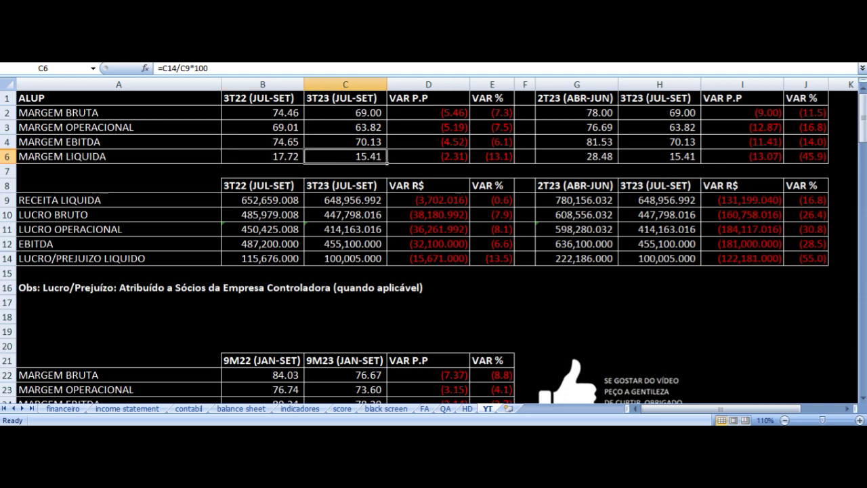
left_click(428, 156)
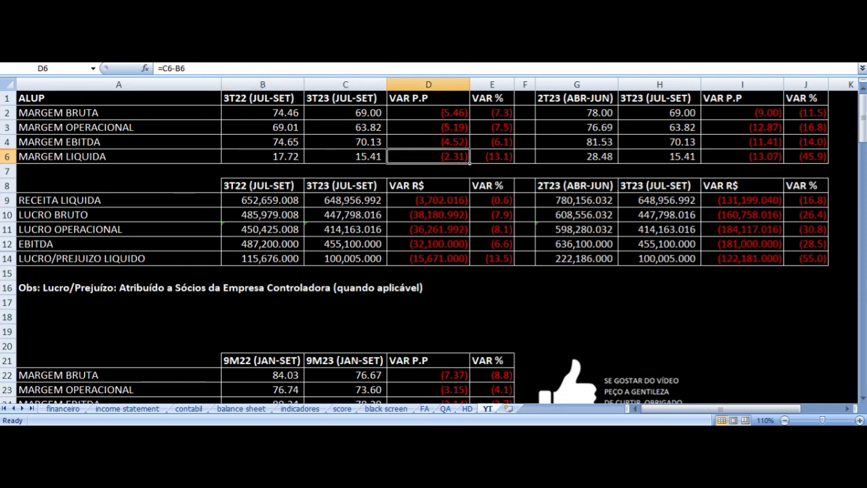
Review RECEITA LIQUIDA for 3T22 and 3T23 and its variation in R$
left_click(119, 200)
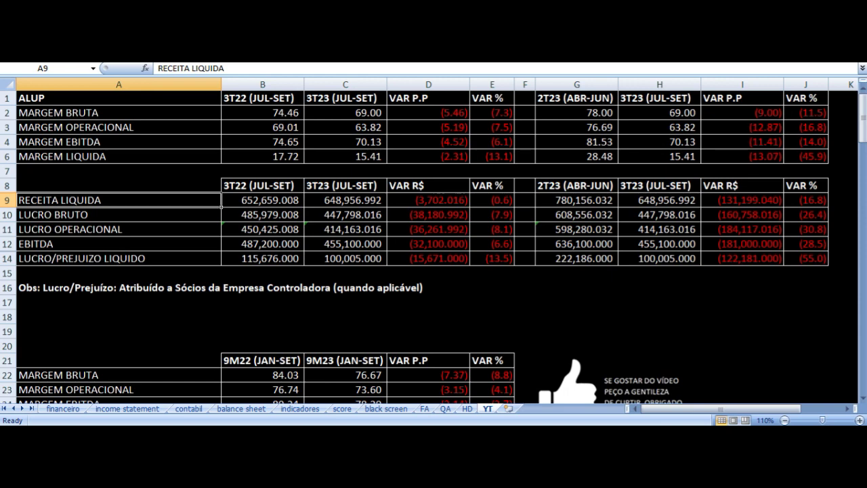
left_click(263, 200)
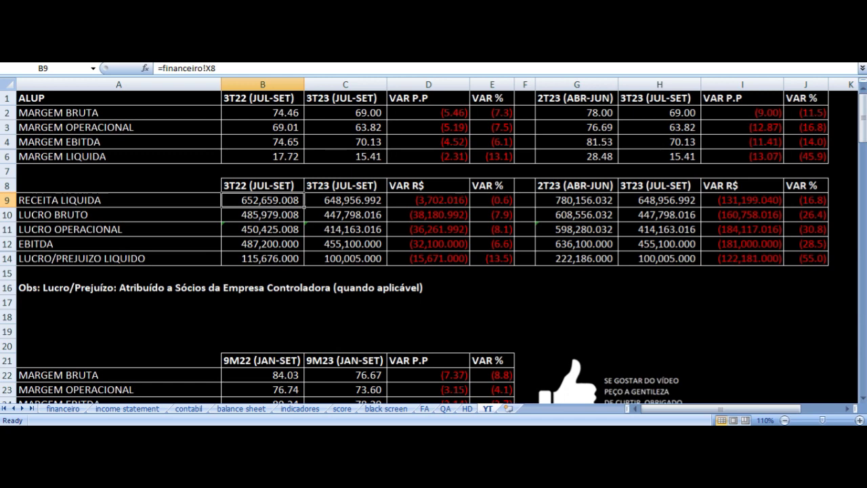
left_click(345, 200)
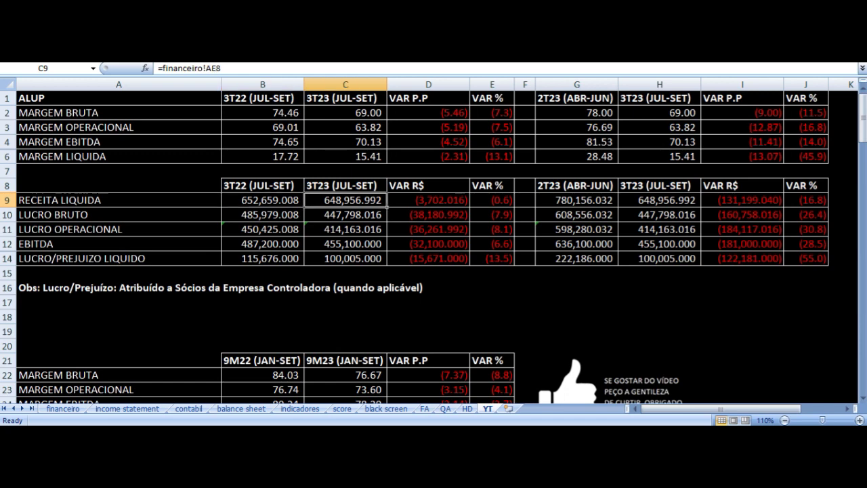
left_click(428, 200)
Review LUCRO BRUTO for 3T22 and 3T23 and its variation in R$
left_click(346, 214)
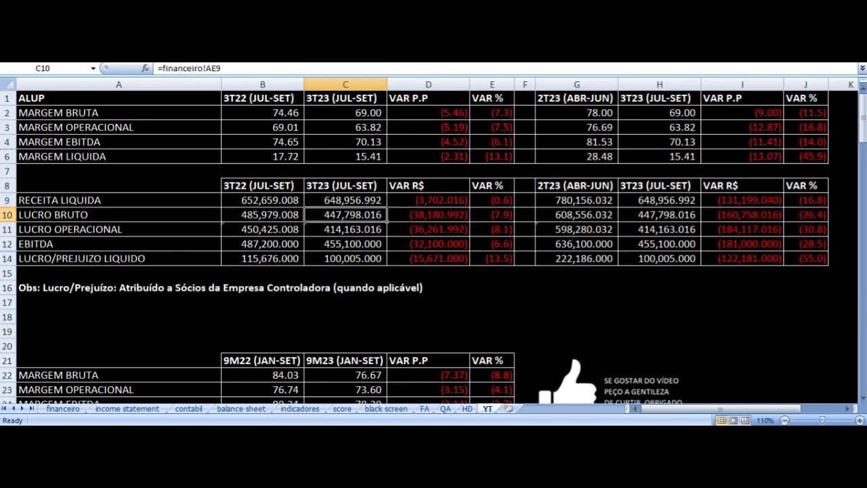
left_click(119, 214)
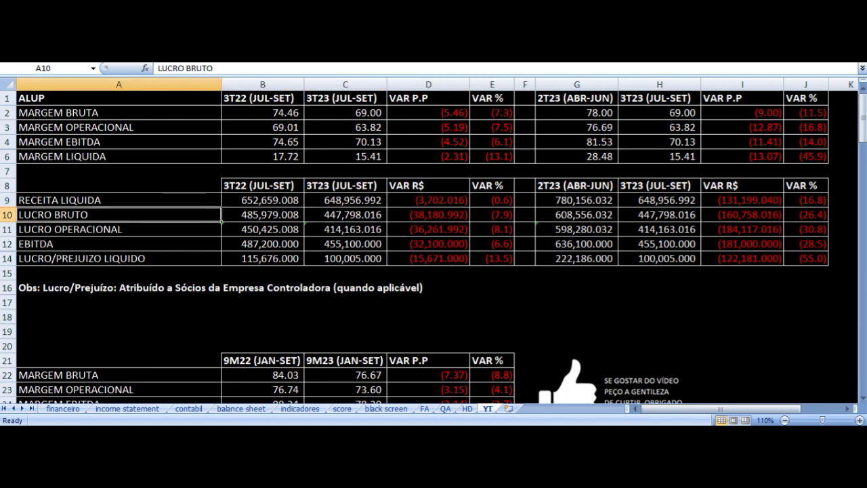
left_click(263, 215)
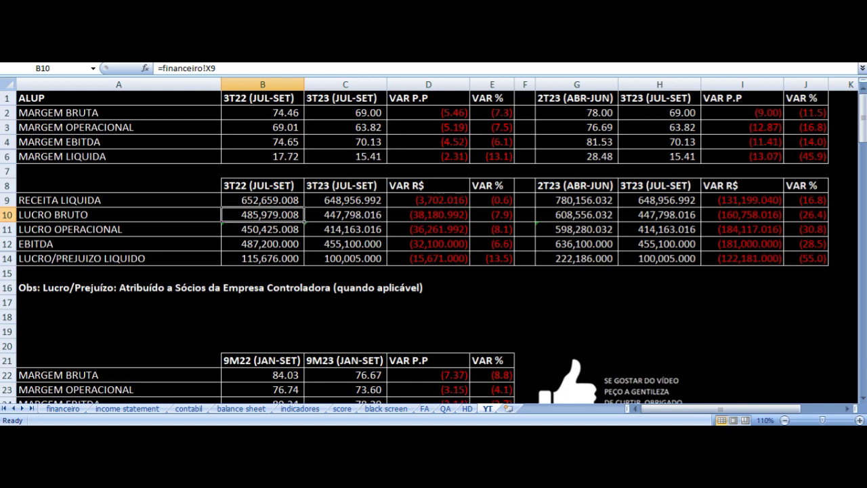
left_click(346, 214)
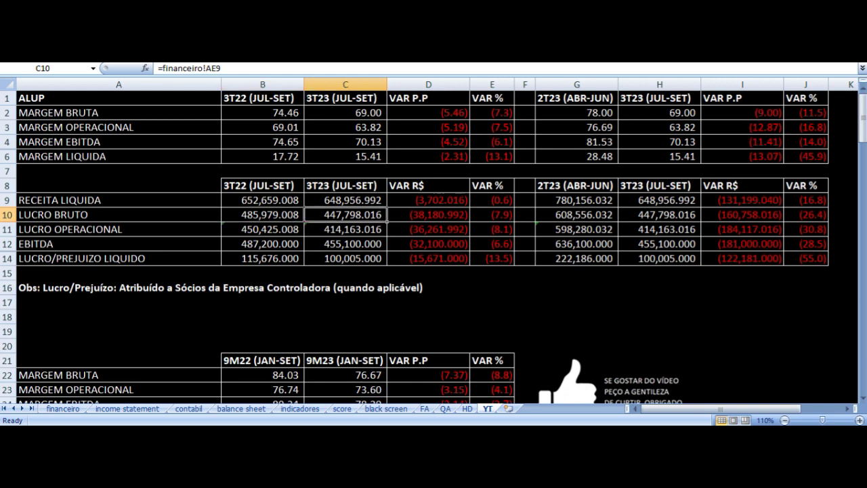
left_click(428, 214)
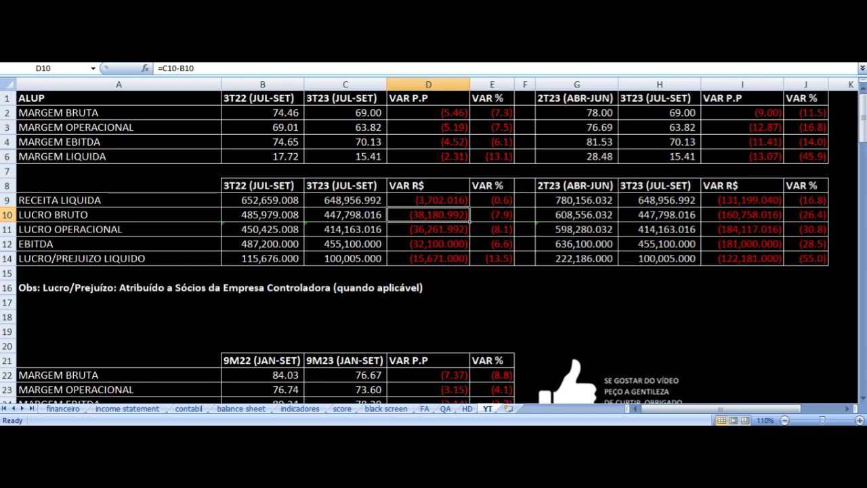
Review LUCRO OPERACIONAL for 3T22 and 3T23 and its percentage variation
key("Right")
key("Down")
key("Left")
key("Left")
key("Left")
key("Left")
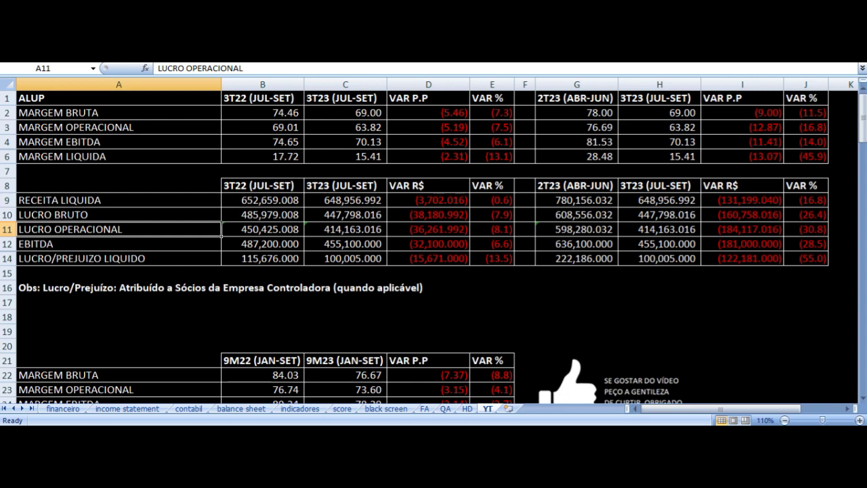
key("Right")
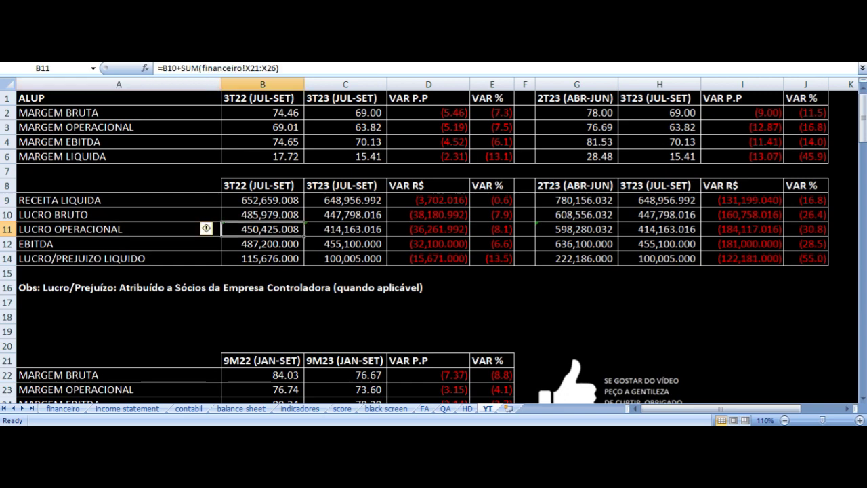
key("Right")
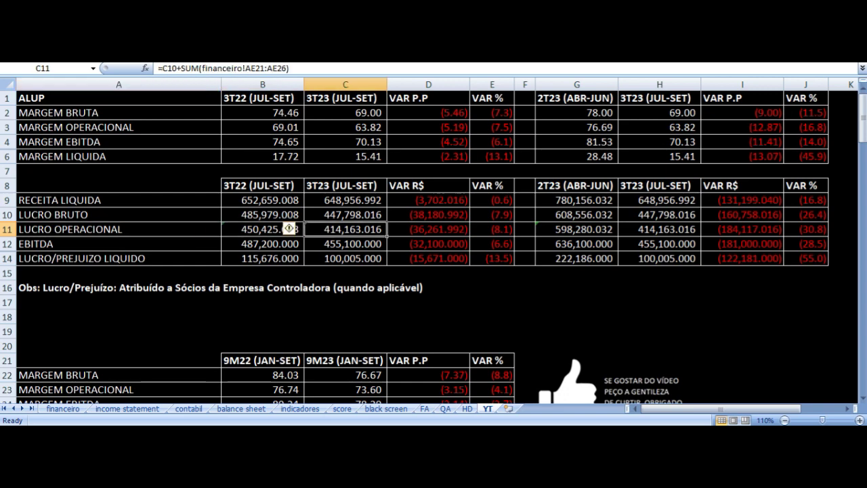
left_click(492, 228)
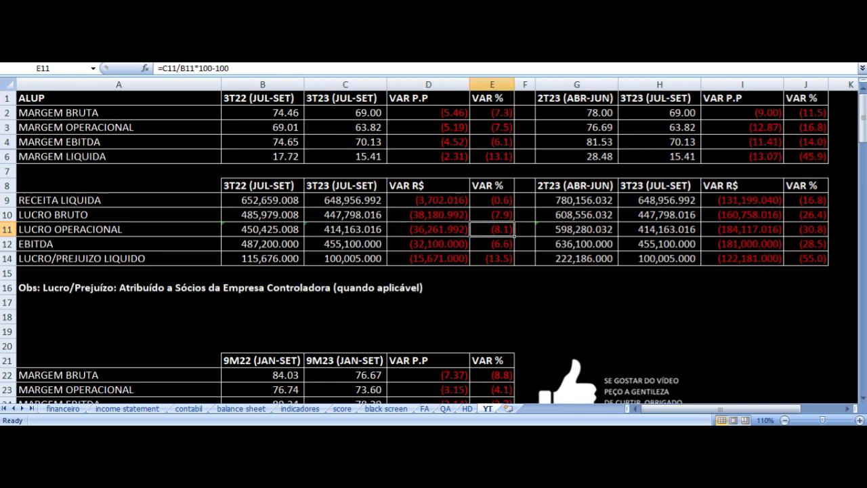
Review the EBITDA amounts for 3T22 and 3T23 with their variation in R$ and in percent
key("Down")
key("Left")
key("Left")
key("Left")
key("Left")
left_click(262, 244)
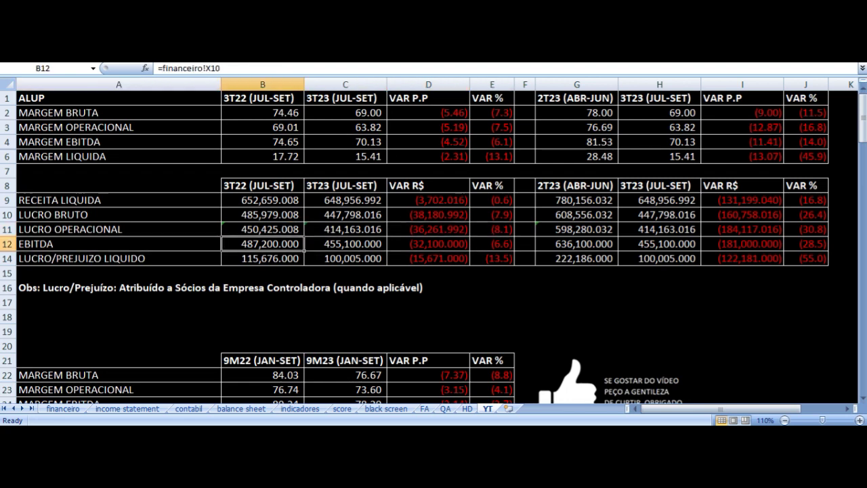
left_click(344, 243)
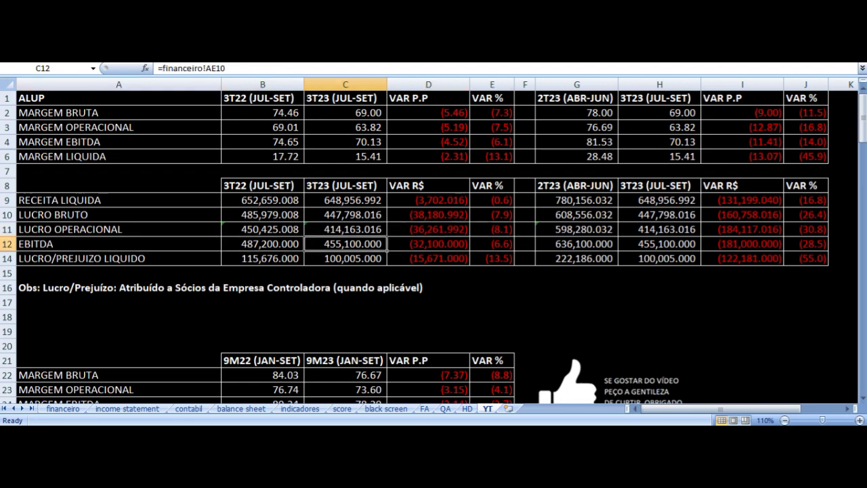
left_click(428, 243)
left_click(491, 244)
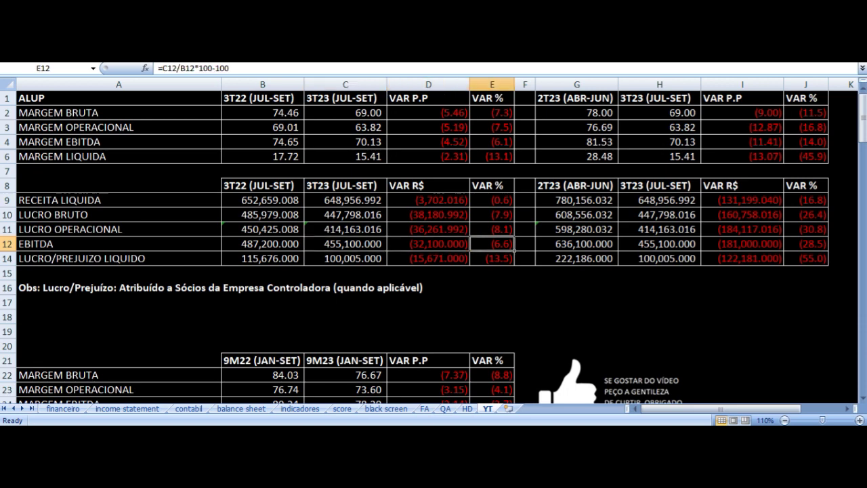
Review LUCRO/PREJUIZO LIQUIDO for 3T22 and 3T23 with its variation in R$ and in percent
left_click(428, 258)
left_click(345, 259)
left_click(119, 258)
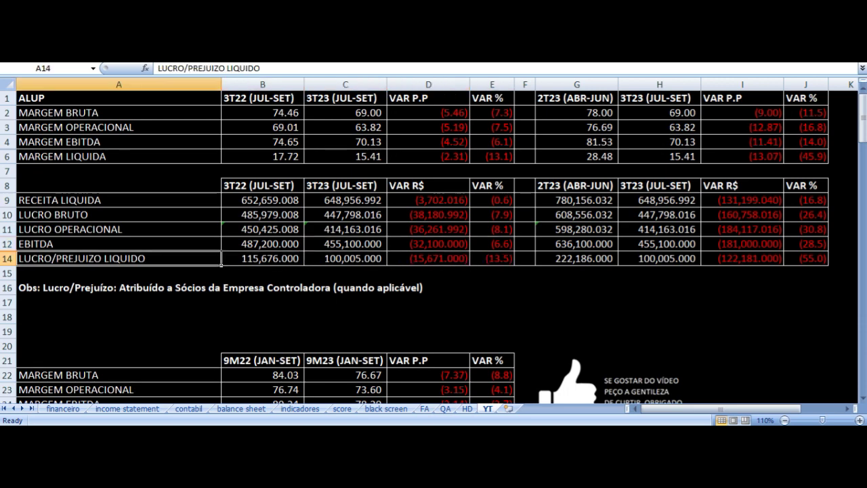
left_click(263, 258)
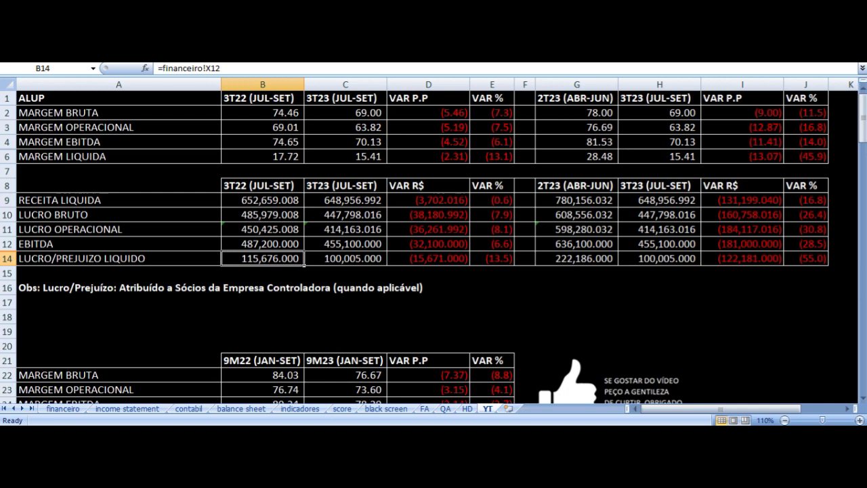
left_click(344, 258)
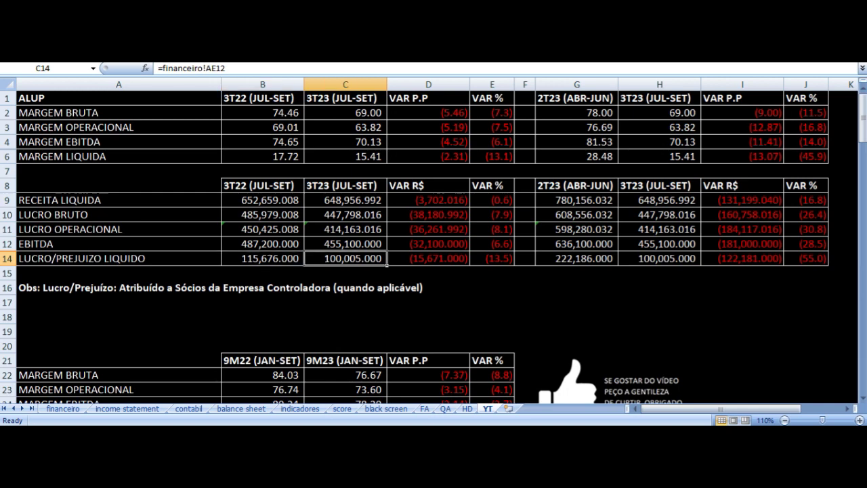
left_click(428, 258)
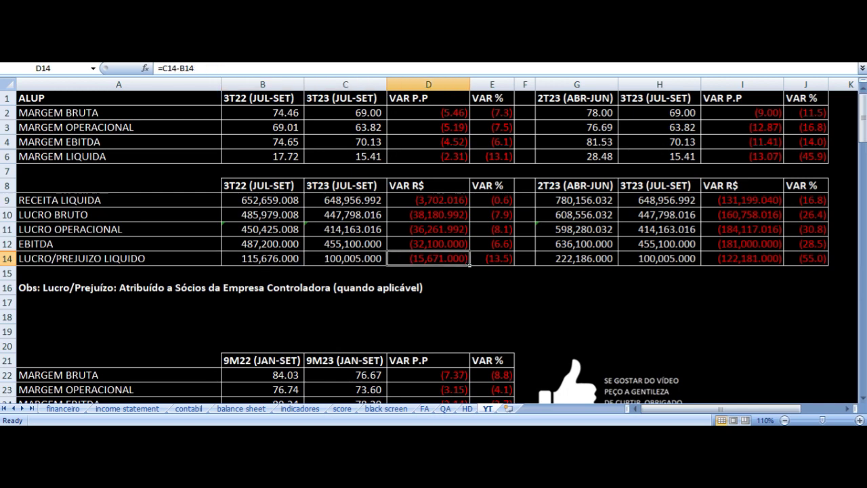
left_click(492, 258)
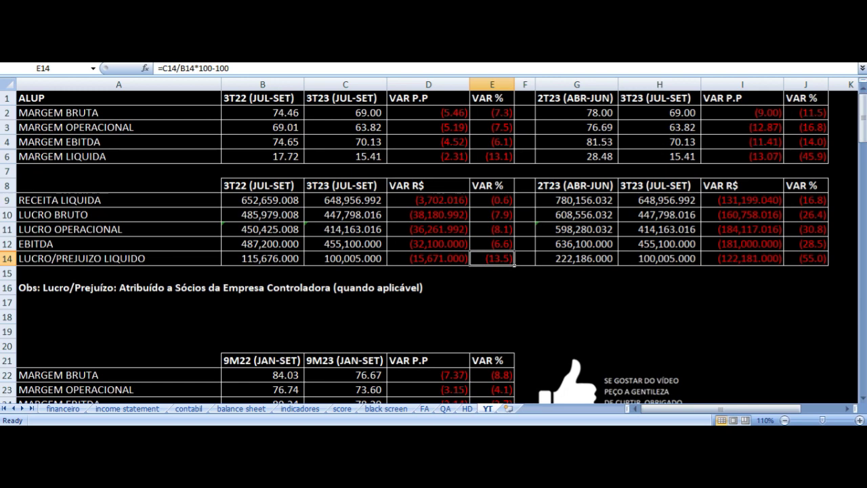
Select the whole 3T22 versus 3T23 comparison and recheck the percentage variations from RECEITA LIQUIDA down to LUCRO/PREJUIZO LIQUIDO
left_click_drag(283, 96, 484, 255)
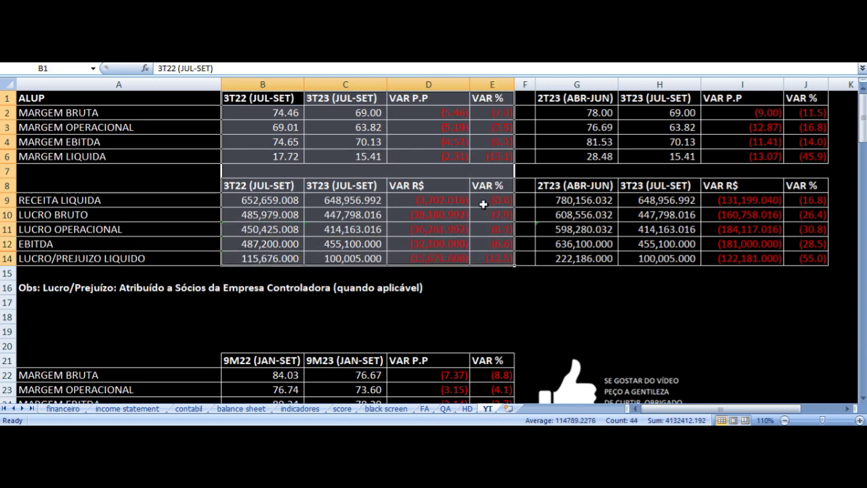
left_click(483, 205)
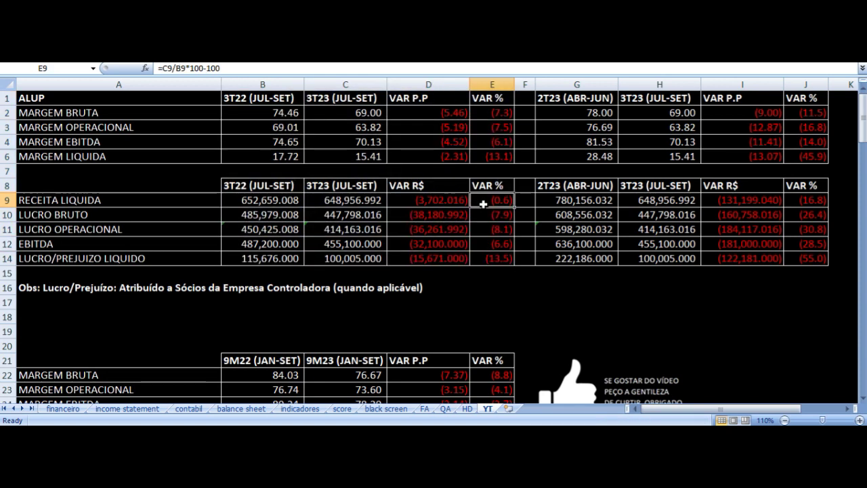
left_click(487, 230)
left_click(487, 246)
left_click(485, 260)
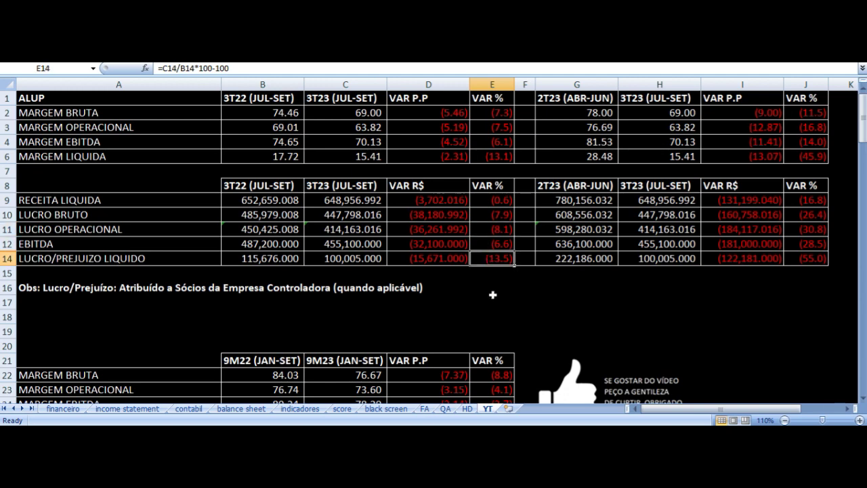
Review MARGEM BRUTA for 2T23 and 3T23 and its variation in percentage points
left_click(566, 103)
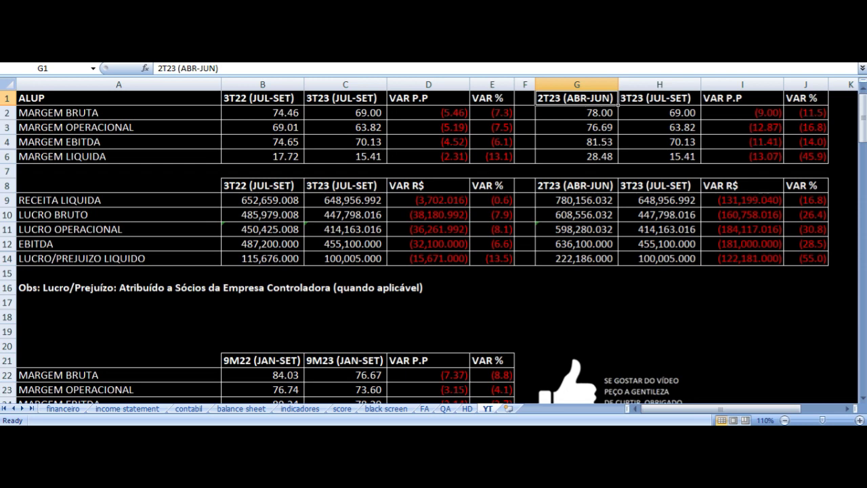
left_click(576, 113)
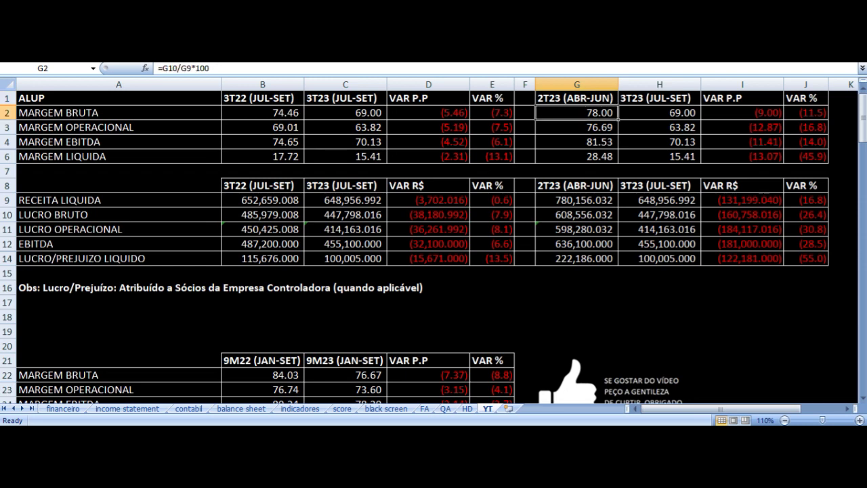
left_click(659, 113)
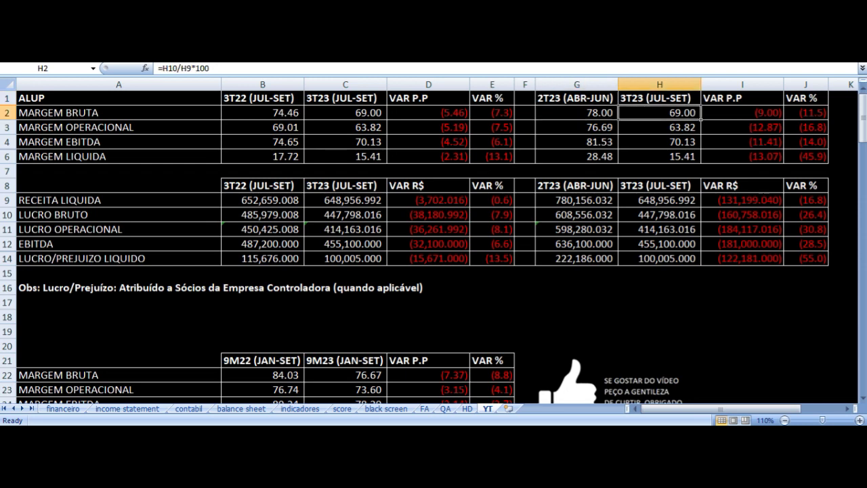
left_click(742, 112)
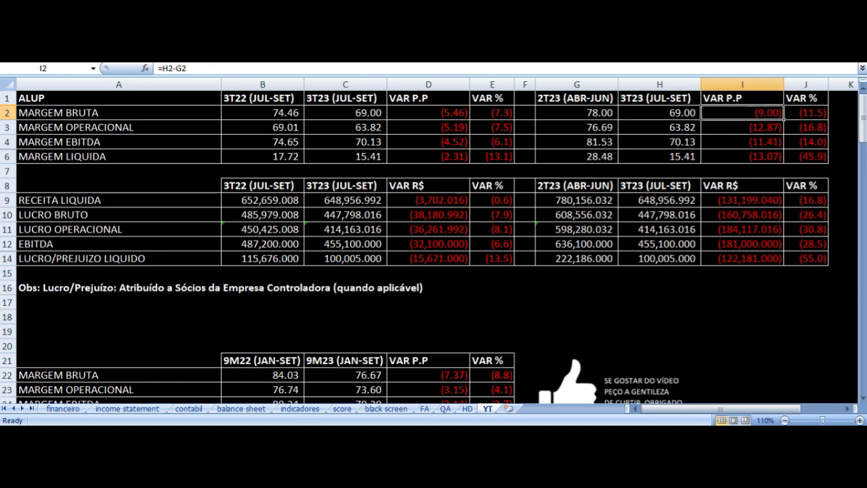
Review MARGEM OPERACIONAL for 2T23 and 3T23 and its variation in percentage points
left_click(576, 127)
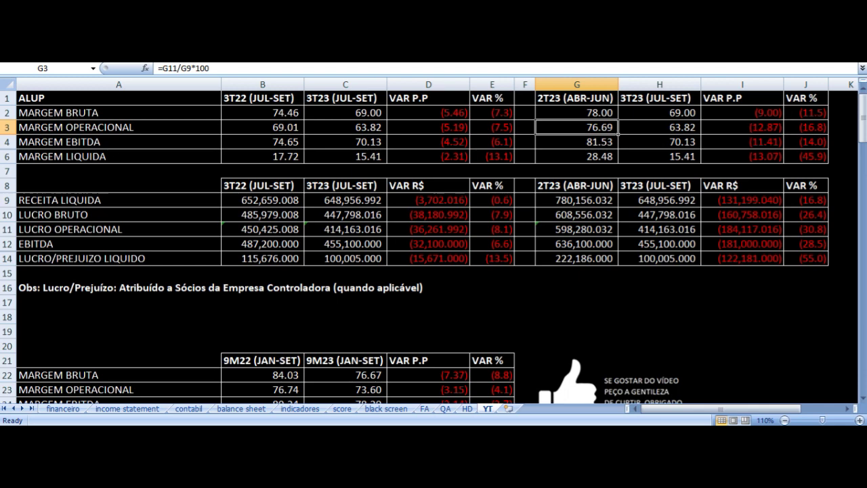
left_click(659, 127)
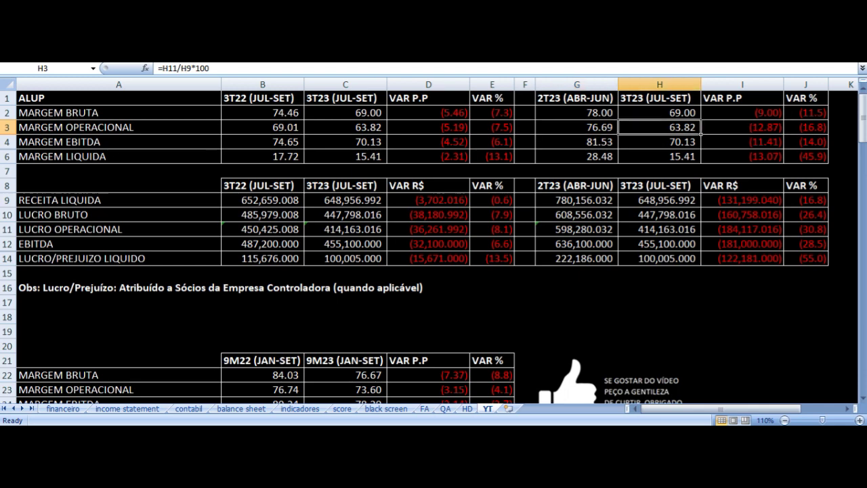
left_click(742, 126)
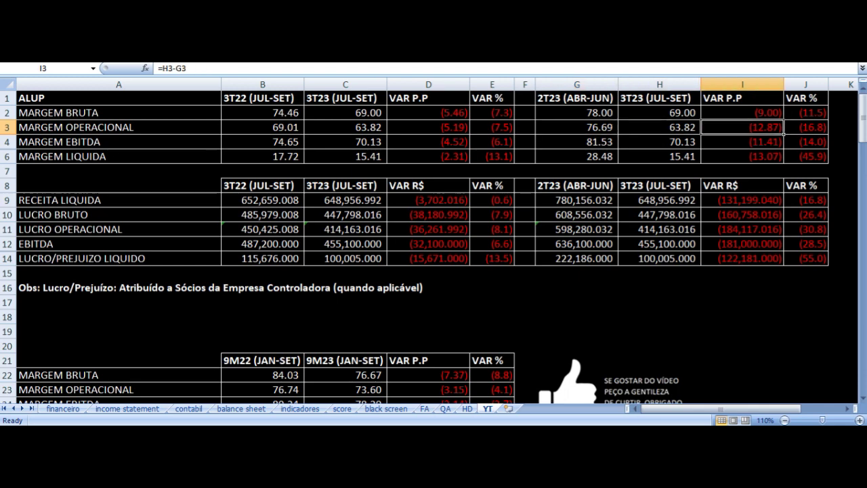
key("Up")
key("Up")
key("Down")
key("Down")
Review MARGEM EBITDA for 2T23 and 3T23 and its variation in percentage points
key("Down")
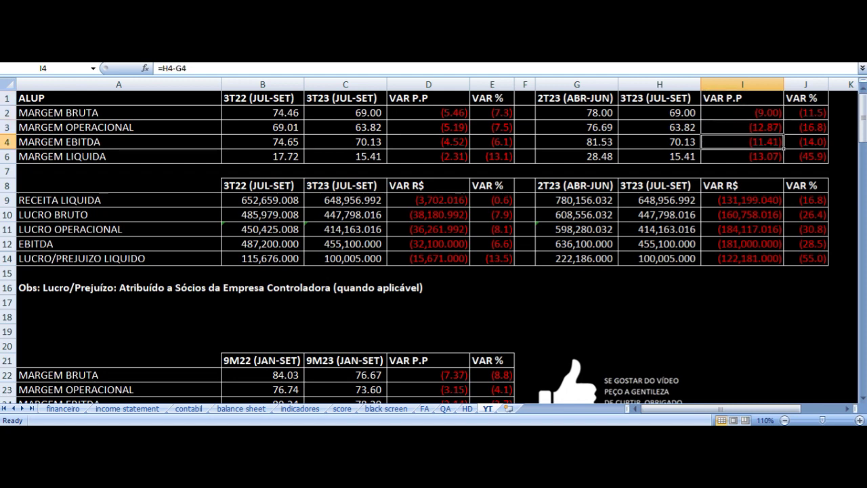
key("Left")
key("Left")
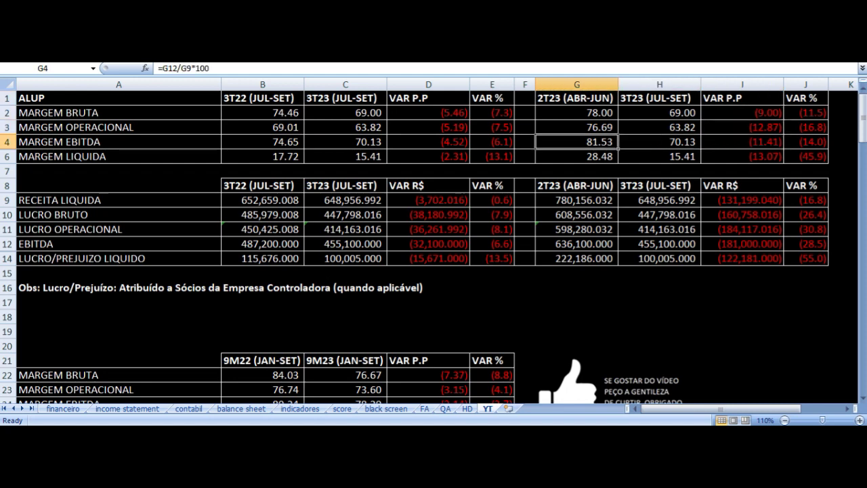
left_click(659, 142)
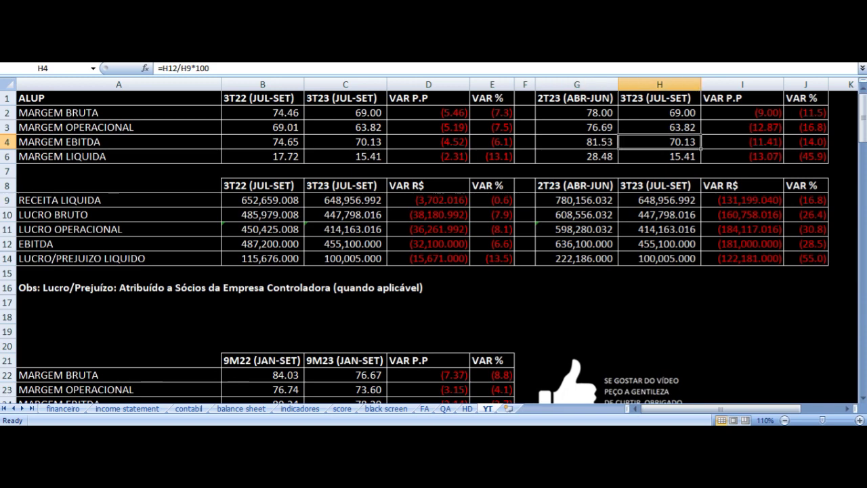
left_click(742, 142)
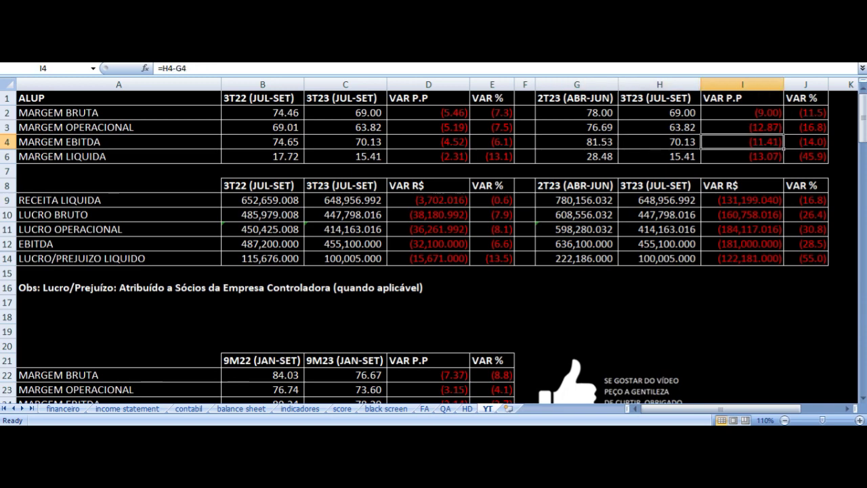
key("Up")
key("Up")
key("Up")
key("Down")
key("Down")
key("Down")
Review MARGEM LIQUIDA for 2T23 and 3T23 and its variation in percentage points
key("Down")
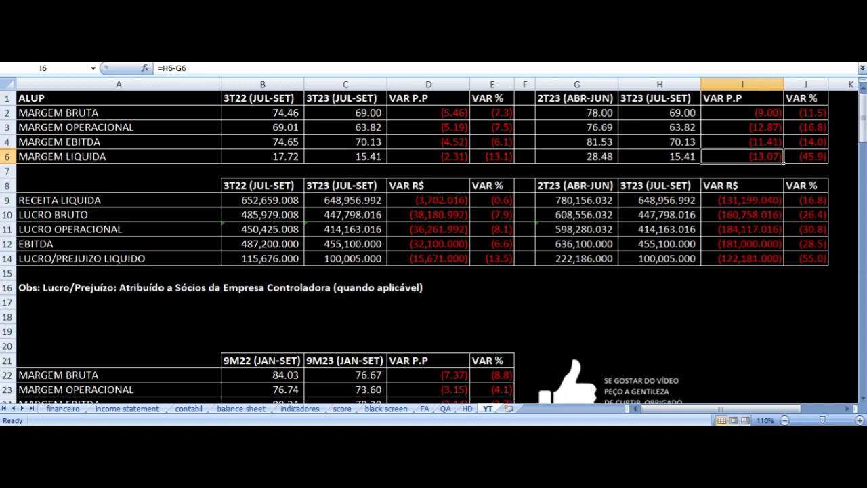
key("Left")
key("Left")
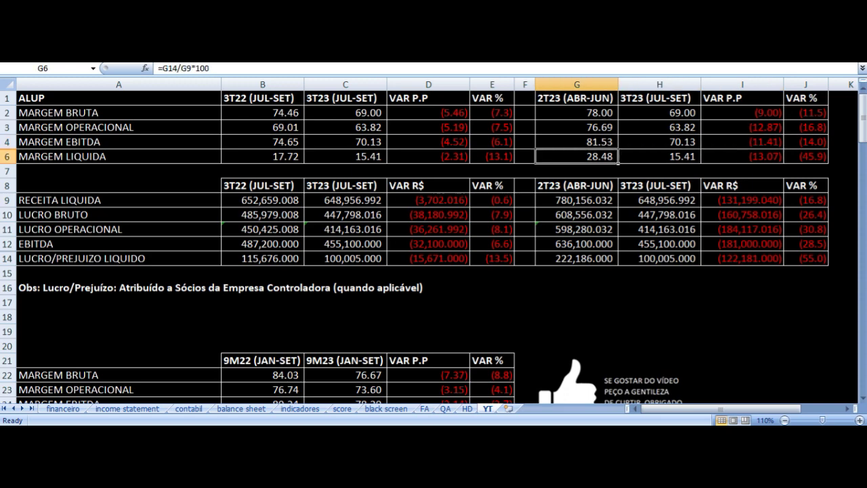
left_click(660, 156)
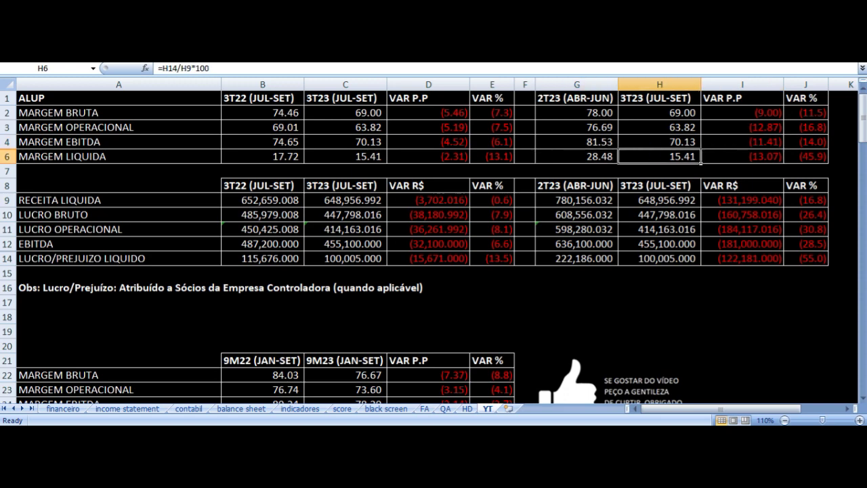
left_click(742, 156)
key("Up")
key("Up")
key("Down")
key("Down")
Review RECEITA LIQUIDA for 2T23 and 3T23 together with its variation between the two quarters
key("Down")
key("Down")
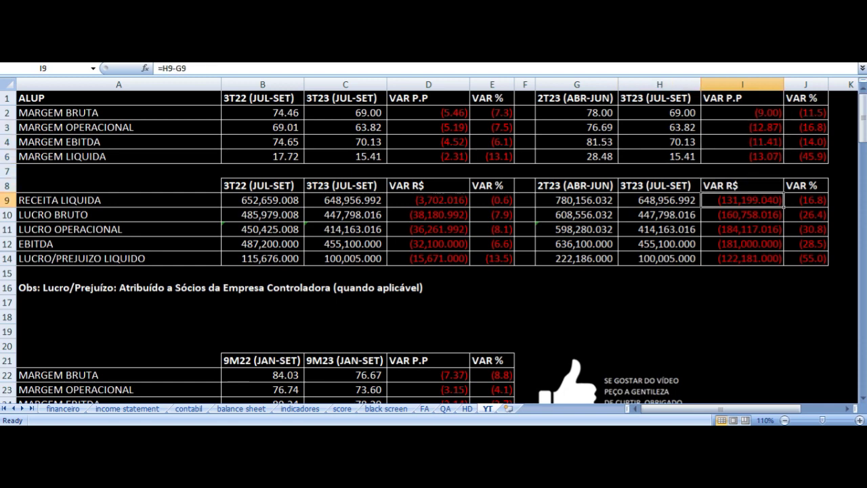
key("Left")
key("Left")
key("Right")
key("Right")
key("Right")
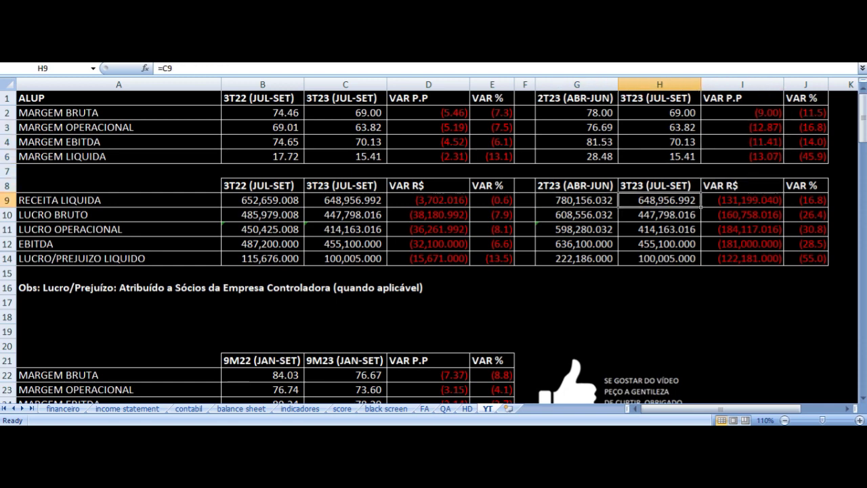
key("Left")
key("Left")
key("Left")
key("Left")
key("Right")
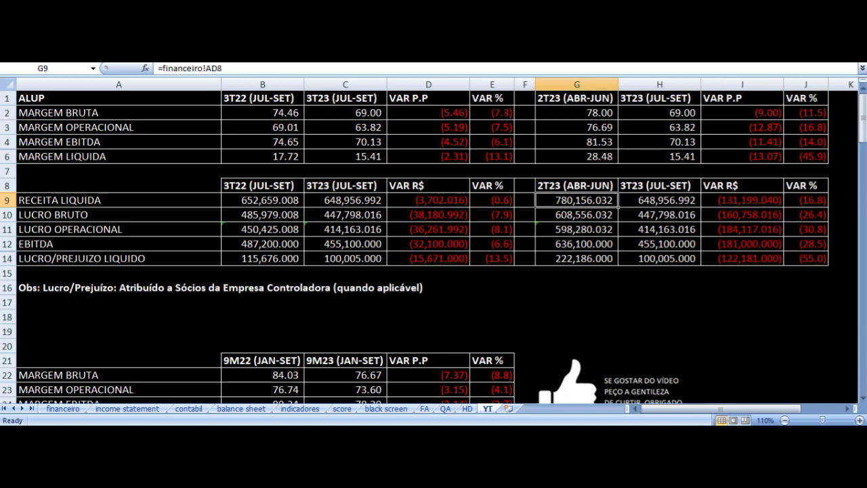
key("Right")
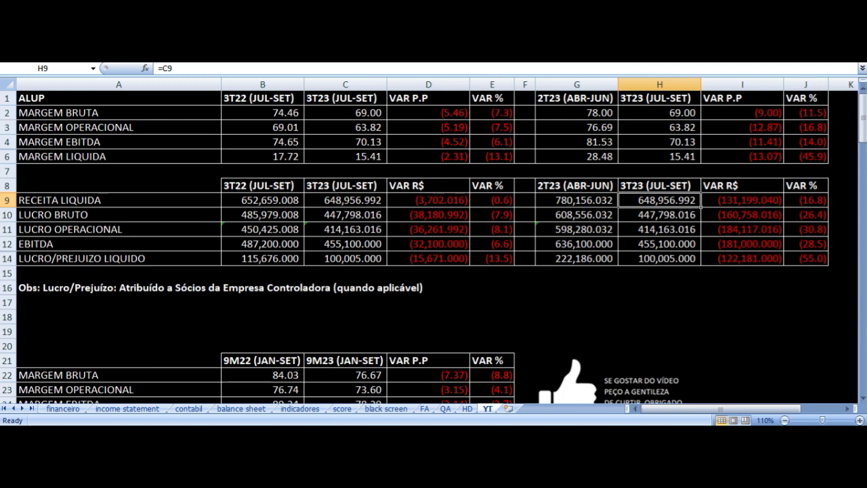
Review LUCRO BRUTO for 2T23 and 3T23 with its variation in R$ and in percent
left_click(576, 214)
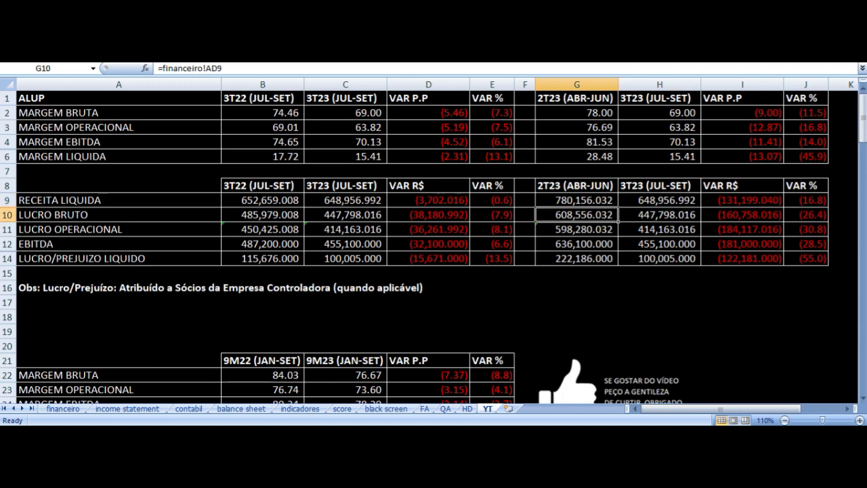
left_click(659, 214)
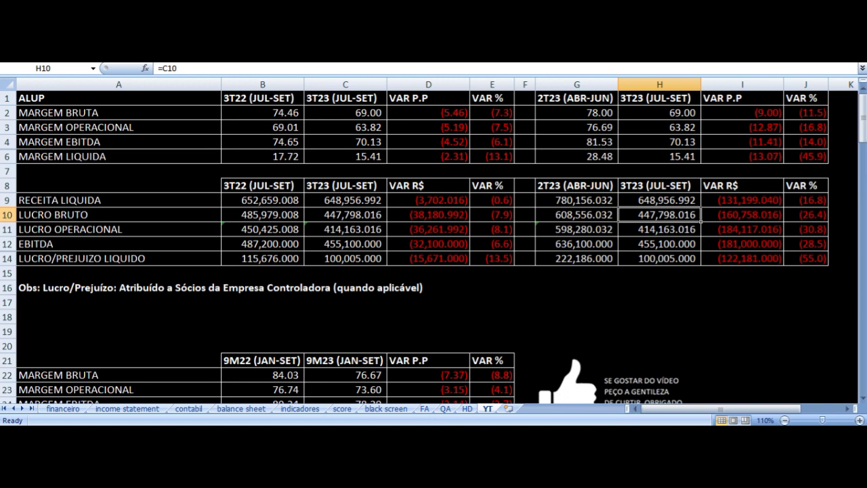
left_click(741, 214)
left_click(805, 214)
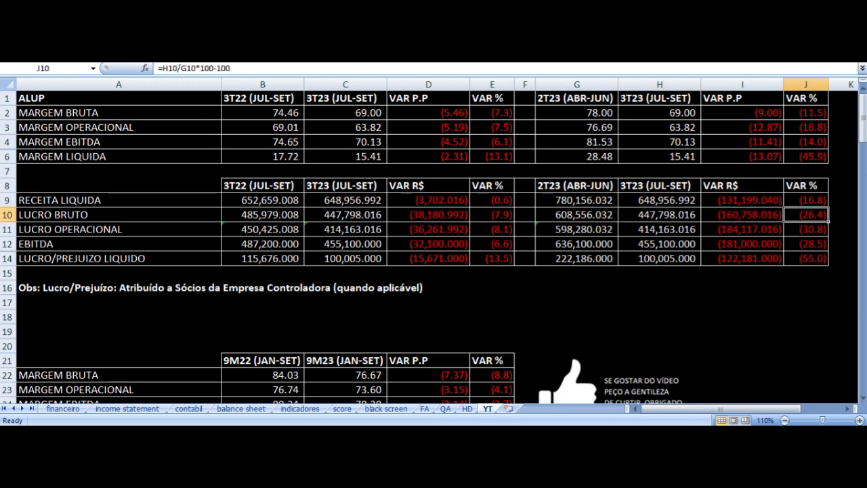
Review LUCRO OPERACIONAL for 2T23 and 3T23 with its variation in R$ and in percent
left_click(742, 228)
left_click(577, 229)
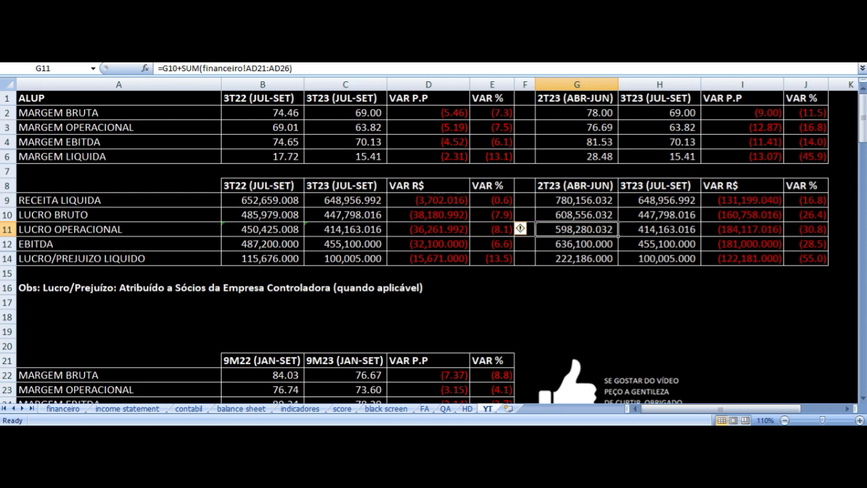
left_click(659, 229)
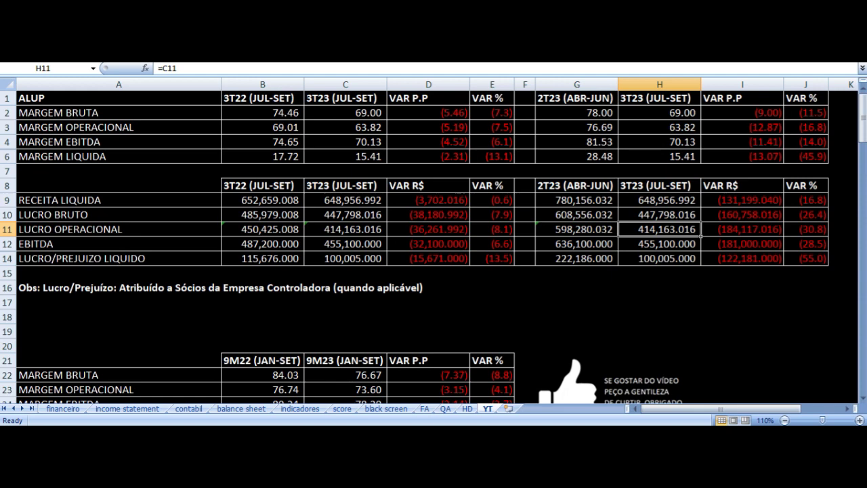
key("Right")
key("Right")
Review EBITDA for 2T23 and 3T23 with both variations, and move on to the percentage variation of LUCRO/PREJUIZO LIQUIDO
key("Down")
key("Left")
key("Left")
key("Left")
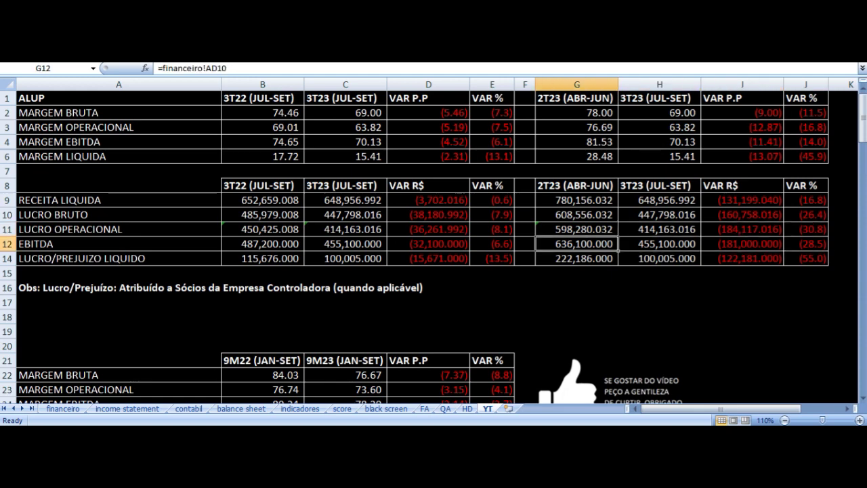
key("Right")
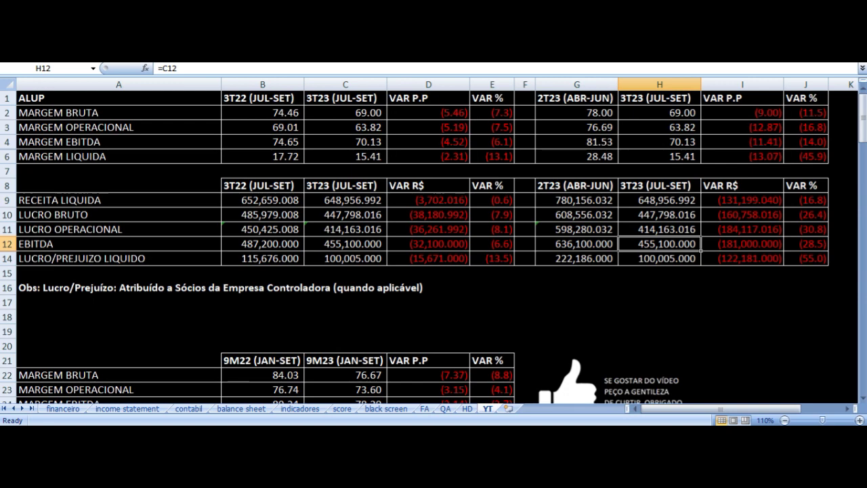
key("Right")
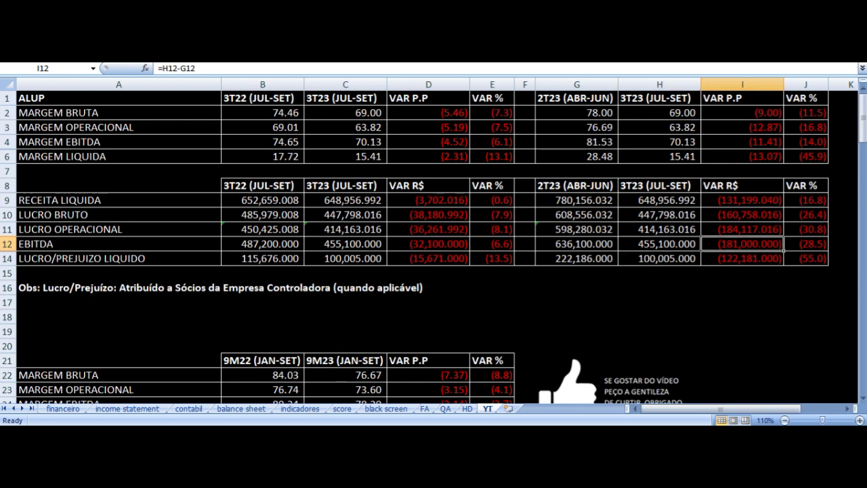
key("Right")
key("Down")
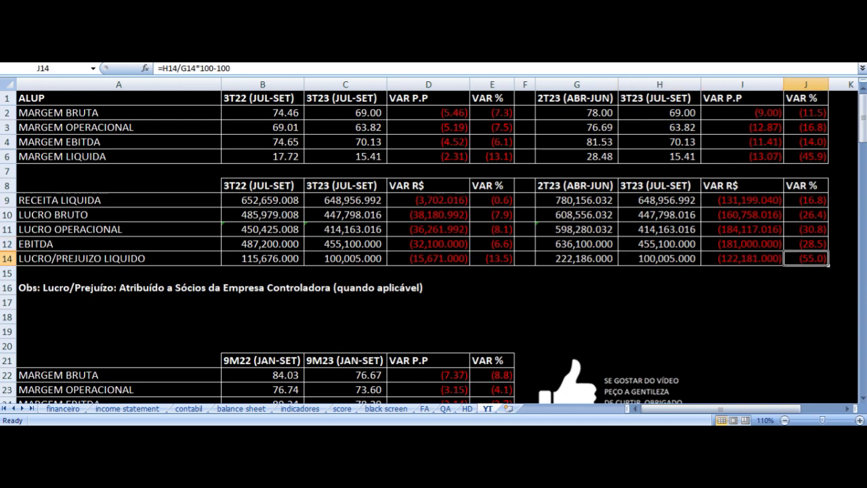
Review LUCRO/PREJUIZO LIQUIDO for 2T23 and 3T23 with its variation in R$ and in percent
key("Left")
key("Left")
key("Left")
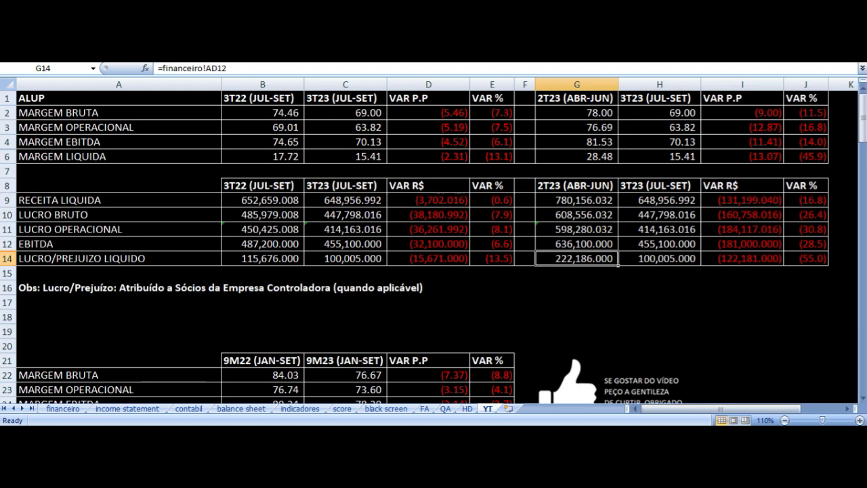
key("Right")
key("Right")
key("Right")
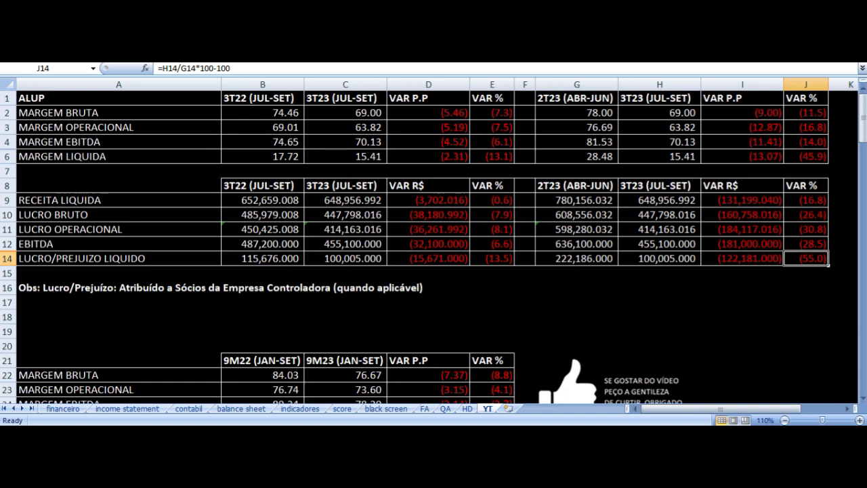
Highlight the 2T23 versus 3T23 comparison, check its VAR % figures, and select both quarterly comparisons from B1 to J14
left_click_drag(581, 96, 804, 251)
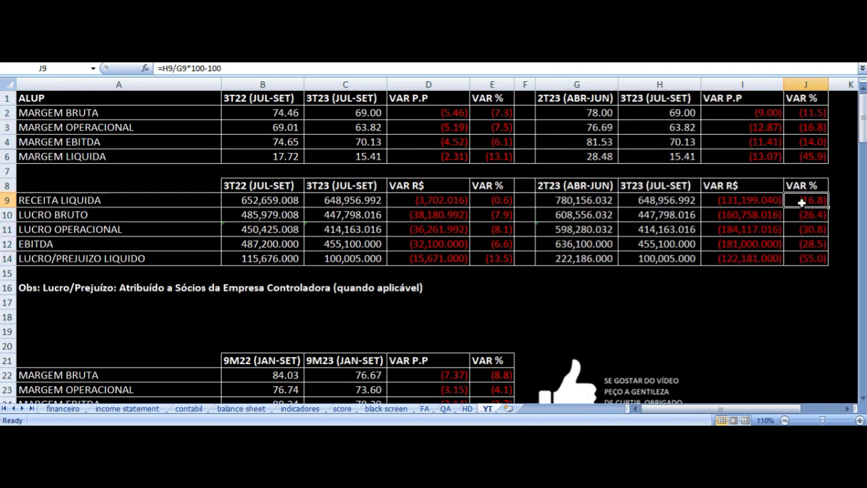
left_click_drag(579, 97, 774, 244)
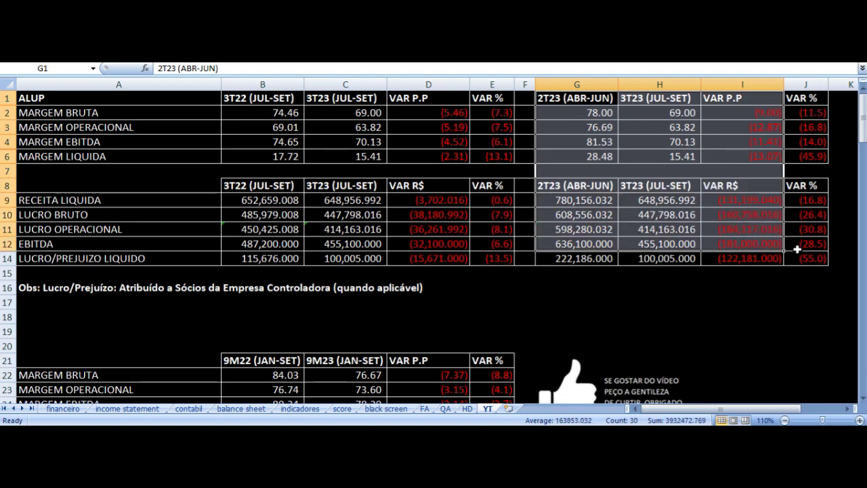
left_click(798, 246)
left_click(805, 229)
left_click(799, 258)
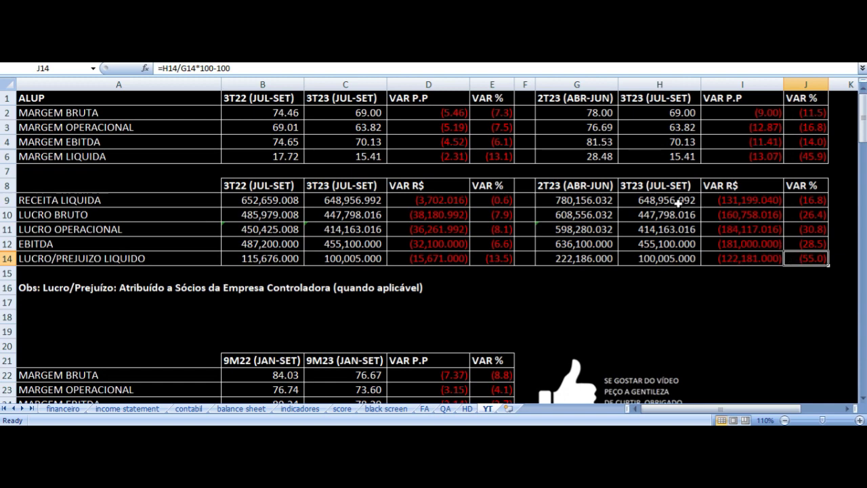
left_click_drag(278, 96, 783, 257)
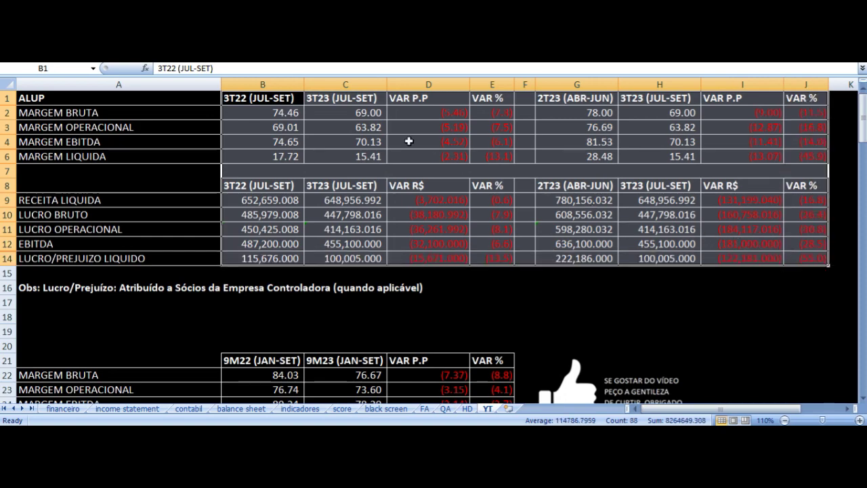
Go to the nine-month comparison and check its 9M22 (JAN-SET) and 9M23 (JAN-SET) columns above MARGEM BRUTA
scroll(425, 166, "down", 3)
scroll(425, 166, "down", 2)
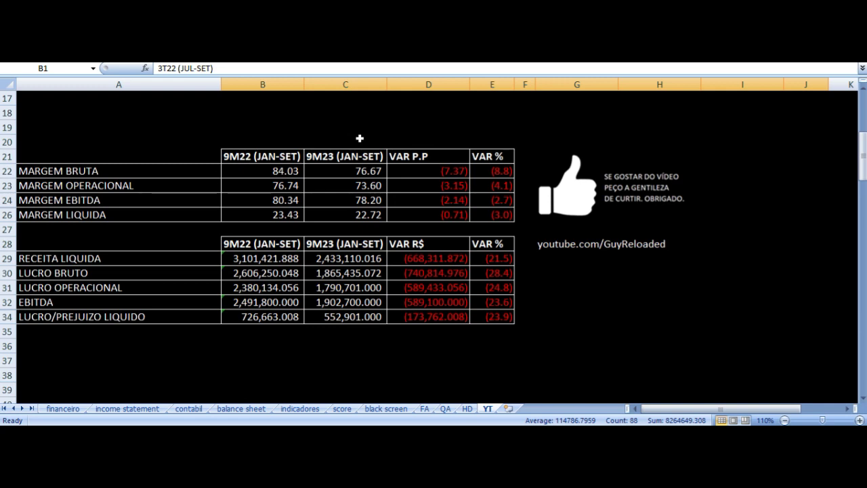
left_click(343, 171)
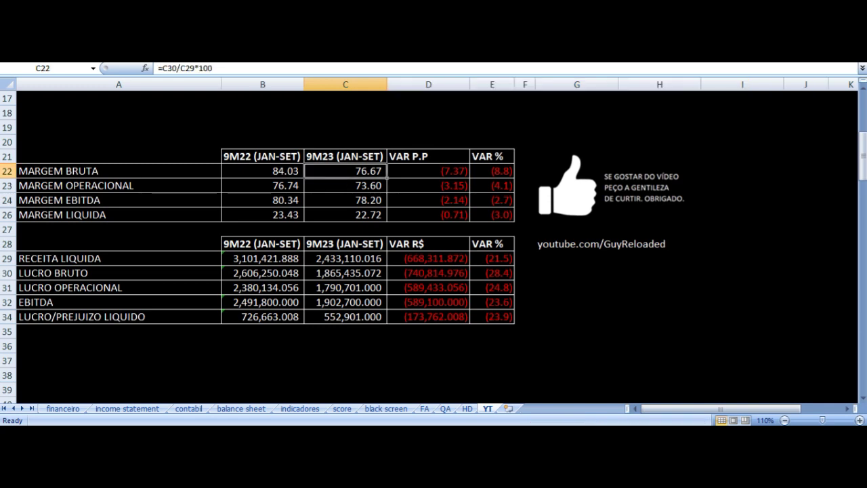
key("Left")
key("Left")
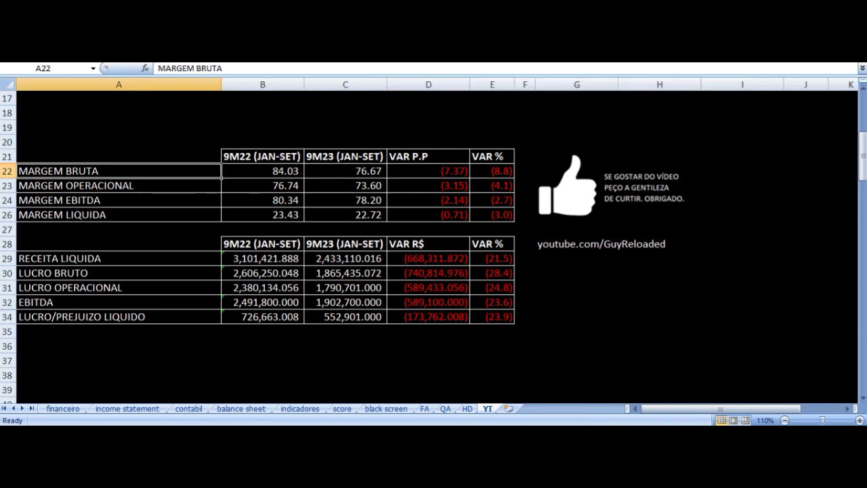
key("Right")
left_click(262, 156)
key("Down")
key("Up")
key("Right")
key("Down")
Review MARGEM BRUTA for 9M22 and 9M23 with its variation in percentage points
key("Left")
key("Left")
key("Right")
key("Right")
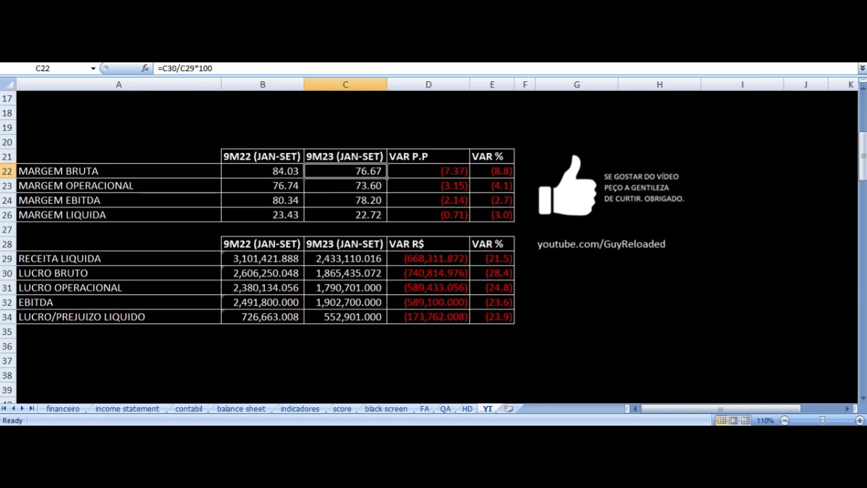
key("Right")
key("Up")
key("Down")
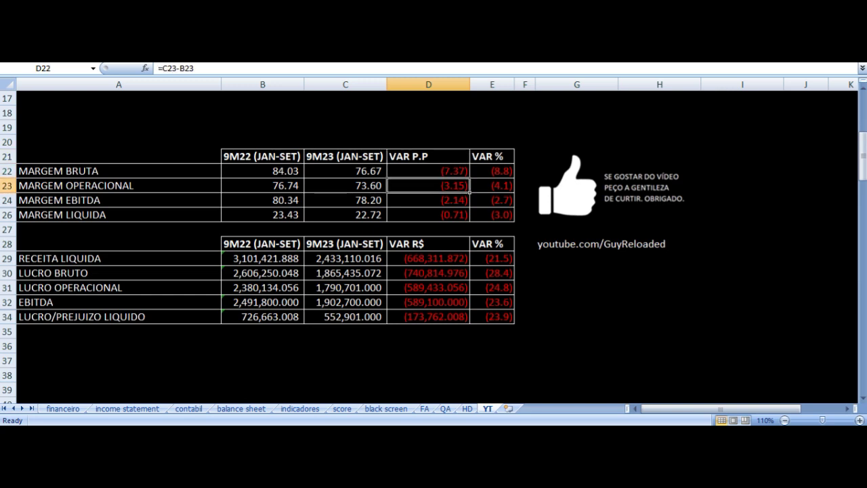
Review MARGEM OPERACIONAL for 9M22 and 9M23 together with its VAR P.P figure
key("Down")
key("Left")
key("Left")
key("Left")
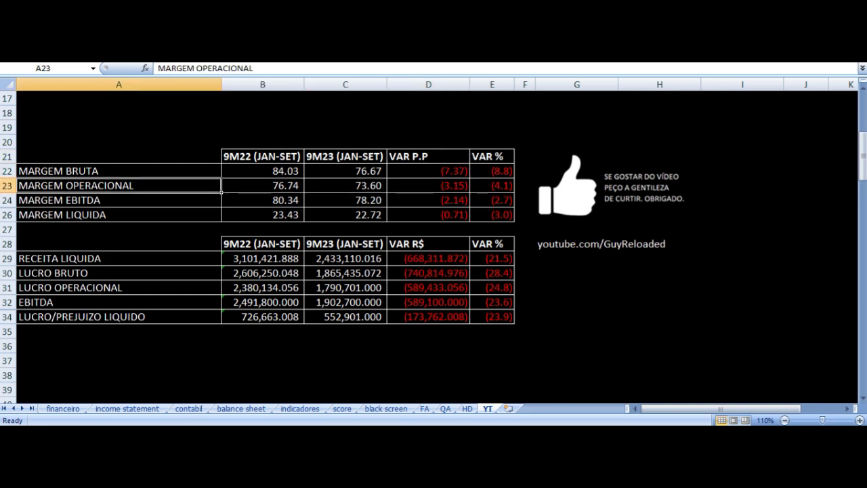
key("Right")
key("Right")
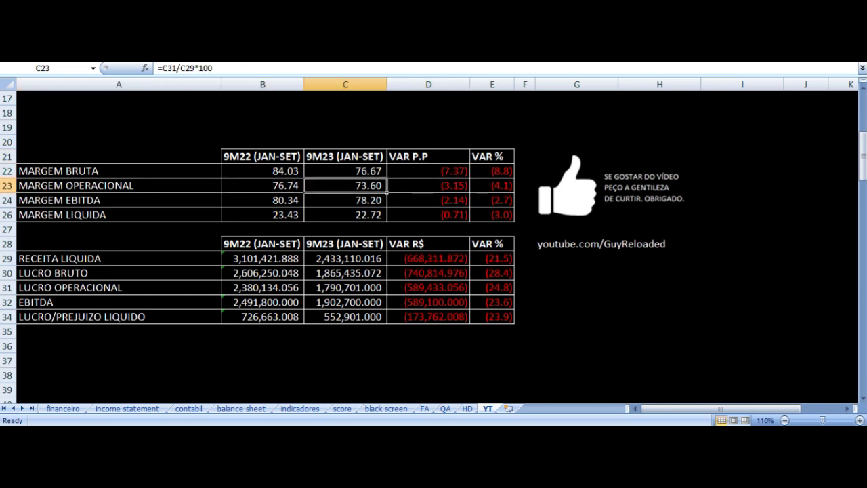
key("Right")
key("Up")
key("Up")
key("Down")
key("Down")
Review MARGEM EBITDA for 9M22 and 9M23 together with its VAR P.P figure
key("Down")
key("Left")
key("Left")
key("Left")
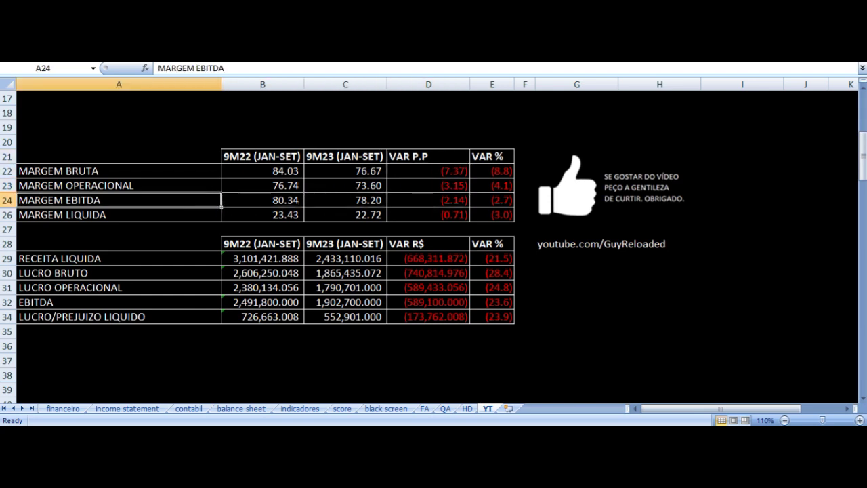
key("Right")
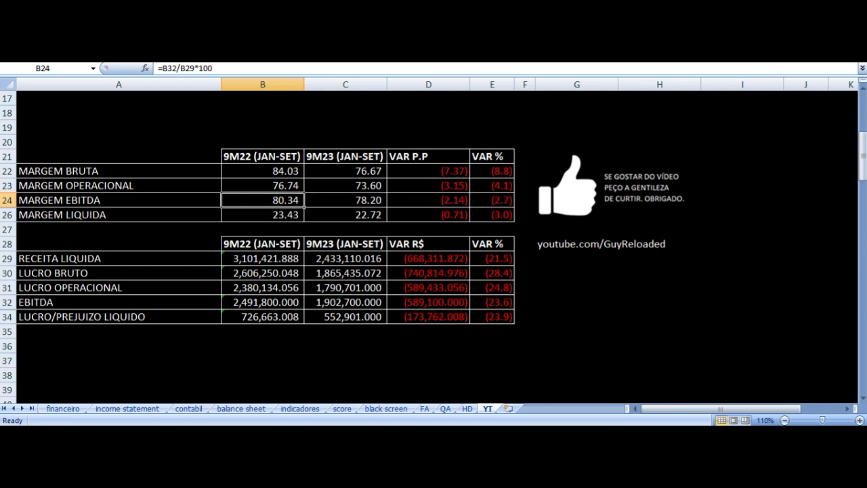
key("Right")
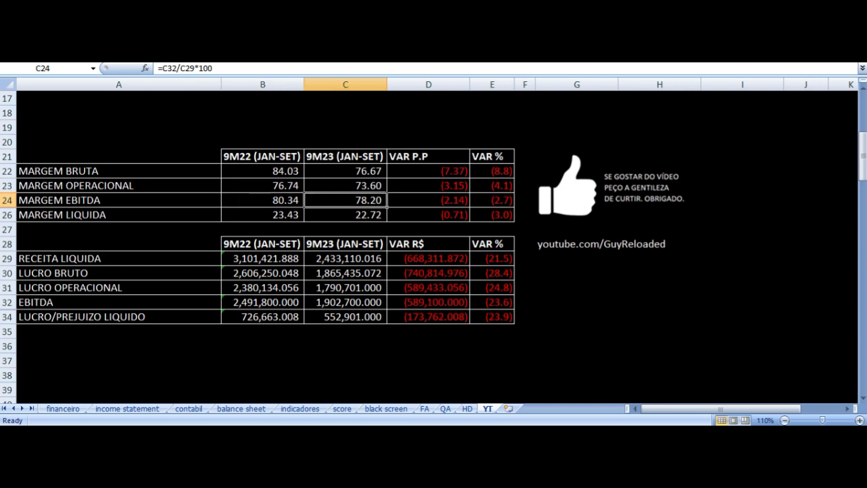
key("Right")
key("Up")
key("Up")
key("Up")
key("Down")
key("Down")
key("Down")
Review MARGEM LIQUIDA for 9M22 and 9M23, comparing its VAR P.P figure with those of the other margins
key("Down")
key("Left")
key("Left")
key("Left")
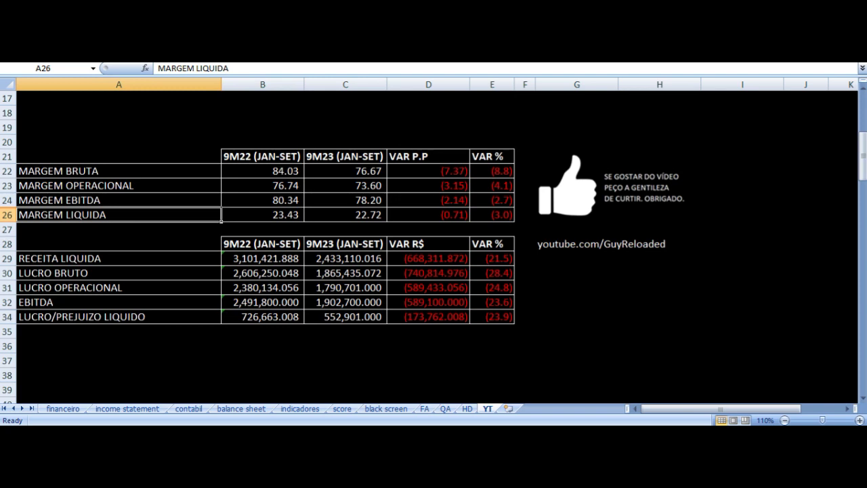
key("Right")
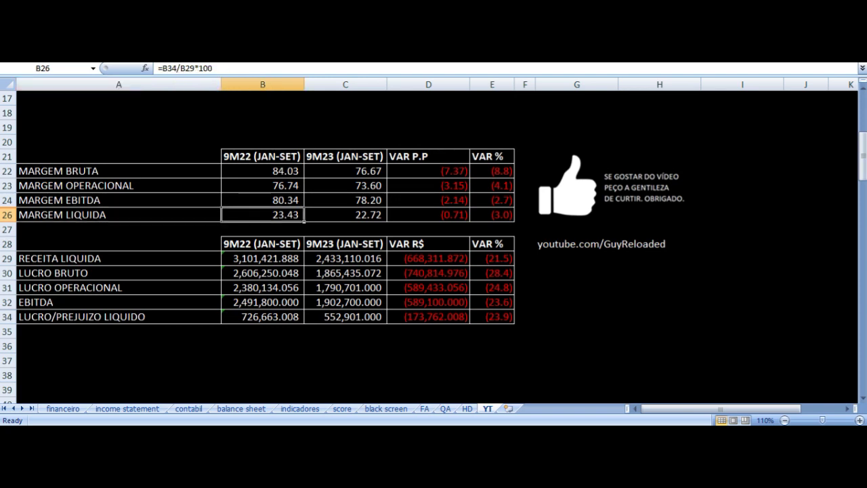
key("Right")
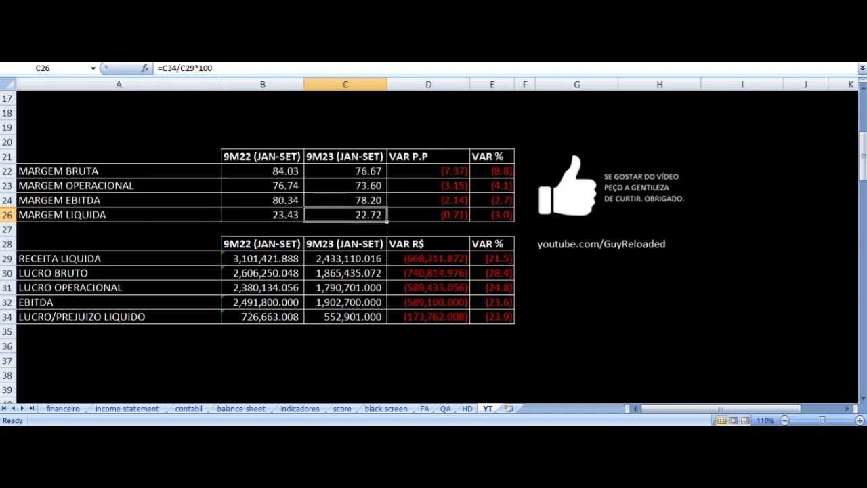
key("Right")
key("Up")
key("Up")
key("Up")
key("Down")
key("Down")
key("Down")
Review RECEITA LIQUIDA for 9M22 and 9M23 together with its variation between the two nine-month periods
key("Down")
key("Down")
key("Down")
key("Left")
key("Left")
key("Left")
key("Right")
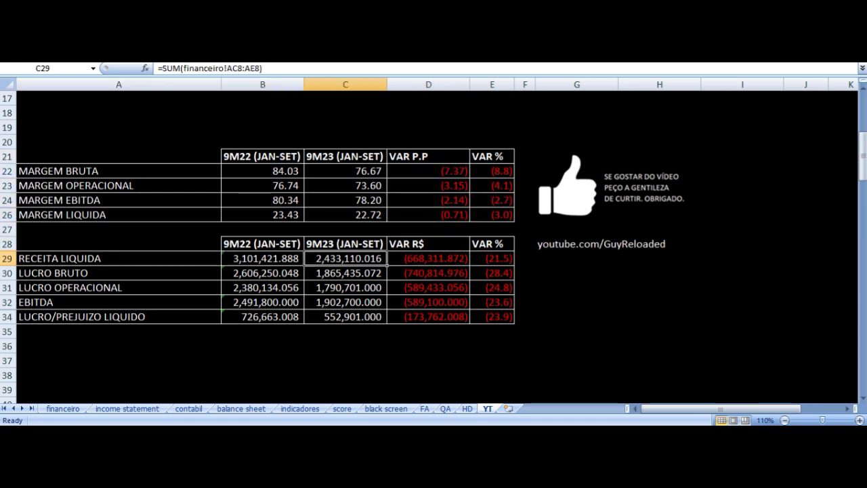
key("Right")
key("Right")
key("Right")
key("Left")
key("Left")
key("Left")
key("Left")
key("Right")
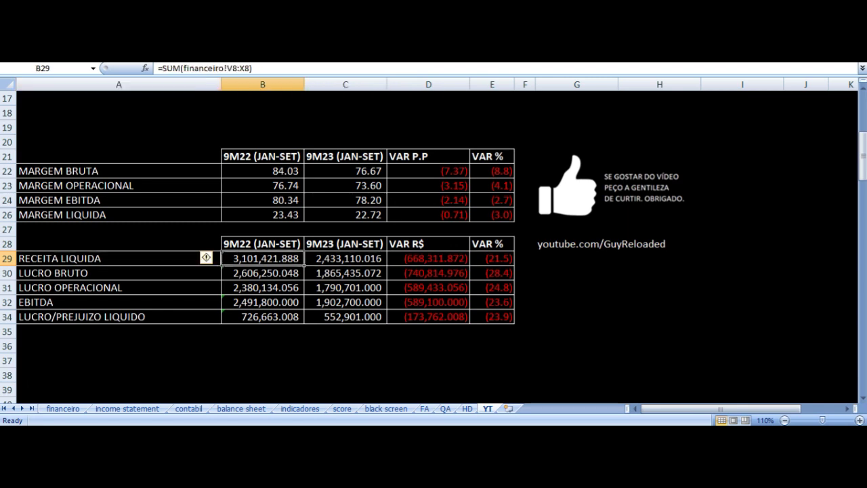
key("Right")
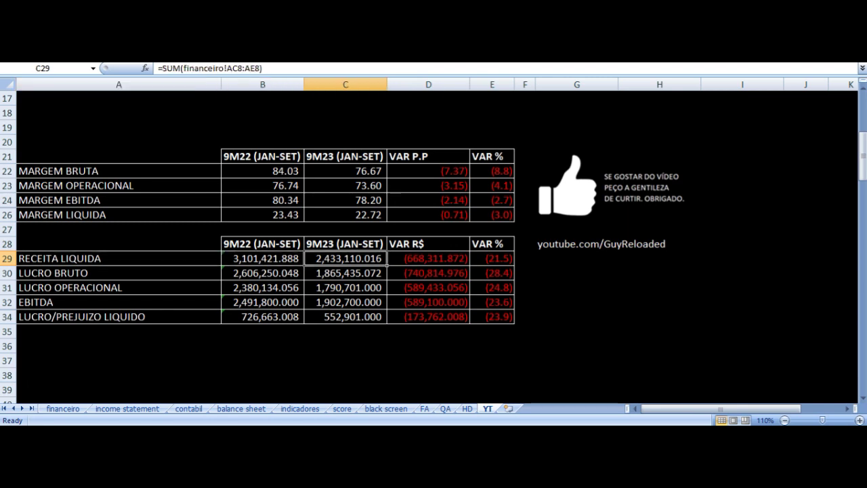
Review LUCRO BRUTO for 9M22 and 9M23 with its variation in R$ and in percent
key("Down")
key("Left")
key("Left")
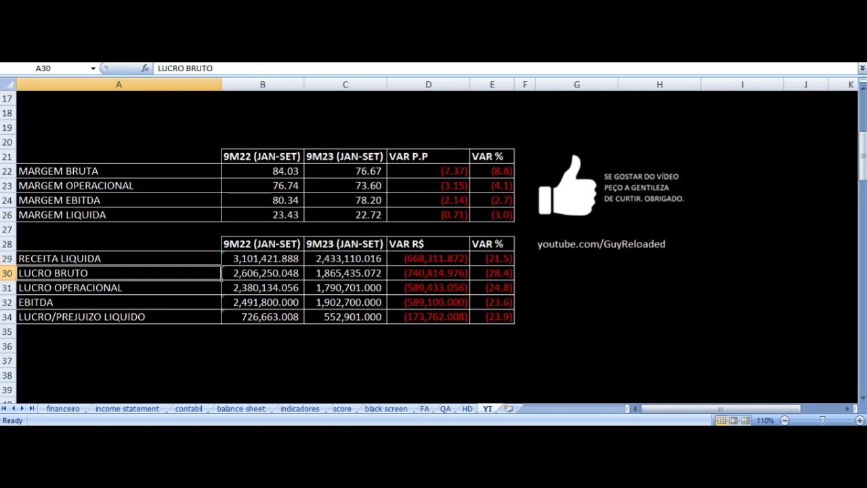
key("Right")
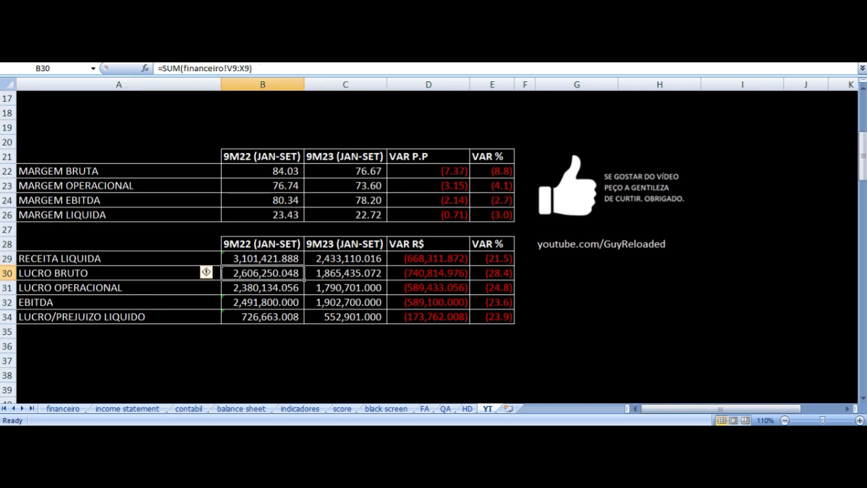
key("Right")
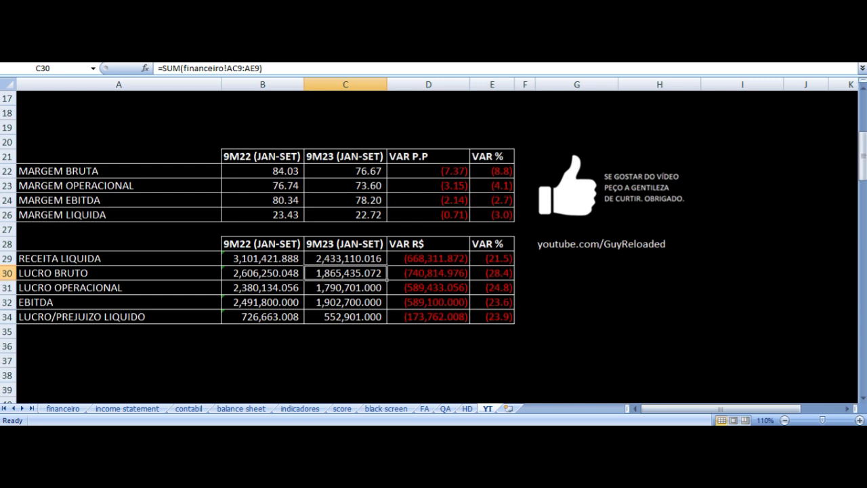
key("Right")
key("Right")
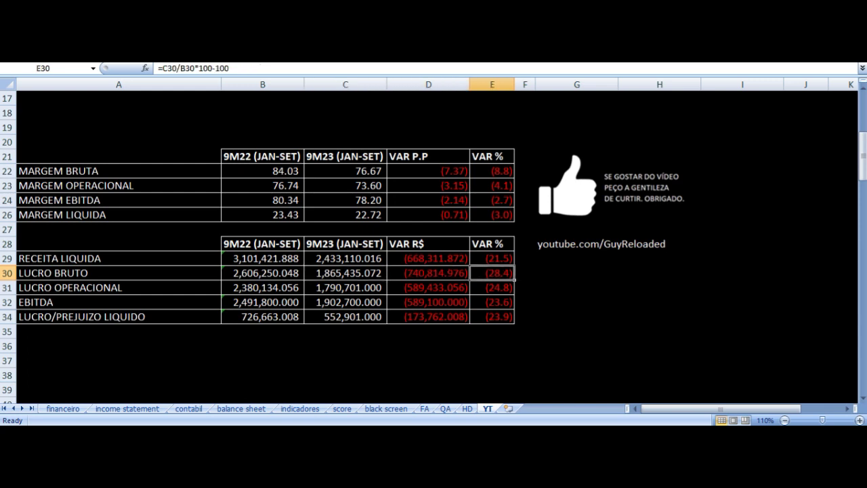
Review LUCRO OPERACIONAL for 9M22 and 9M23 with its variation in R$ and in percent
key("Down")
key("Left")
key("Left")
key("Left")
key("Left")
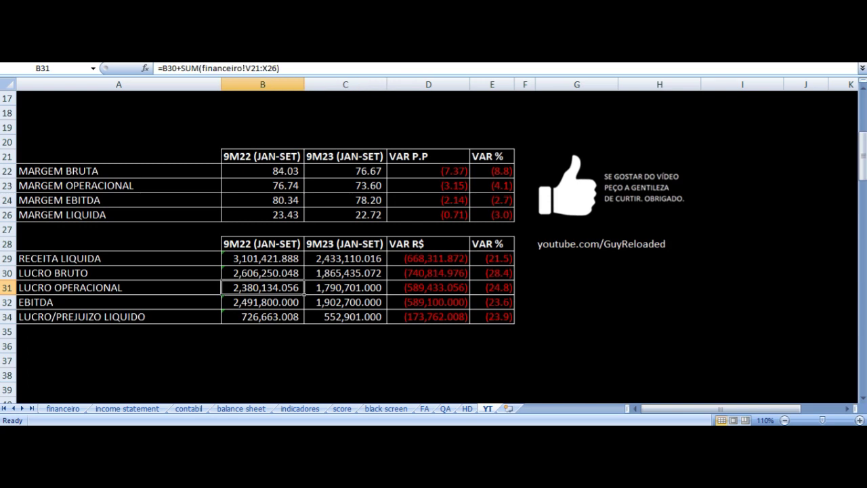
key("Right")
key("Right")
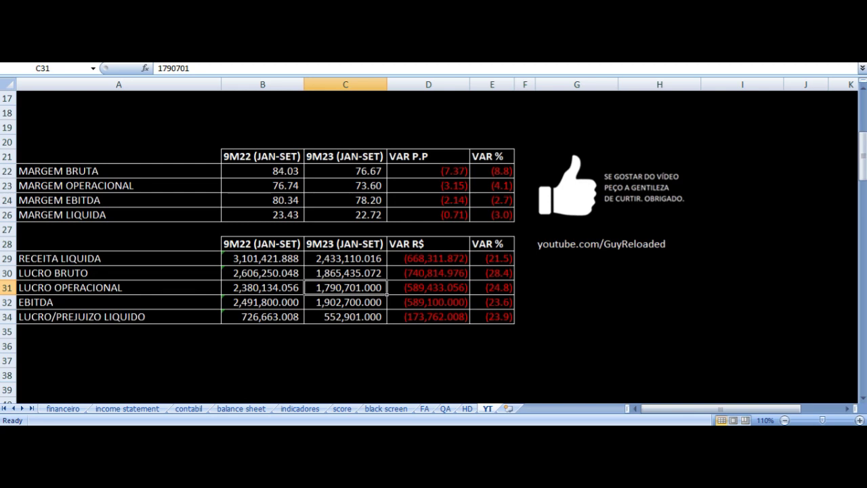
key("Right")
key("Right")
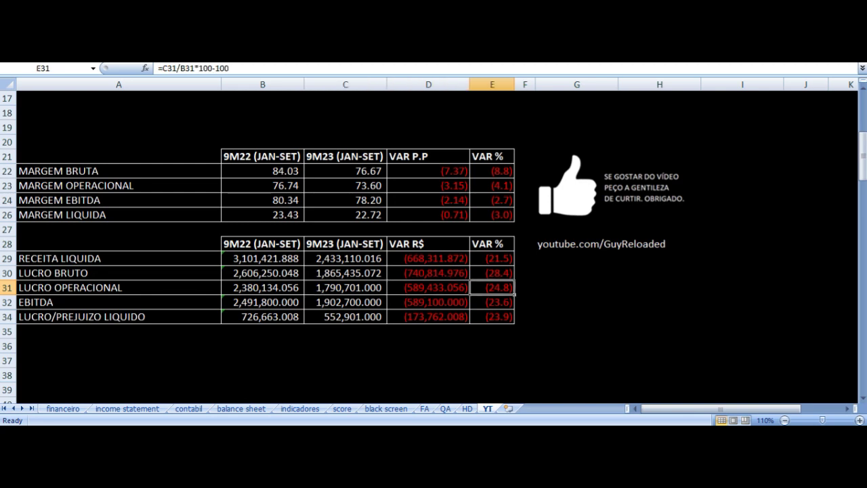
Review EBITDA for 9M22 and 9M23 with its variation in R$ and in percent
key("Down")
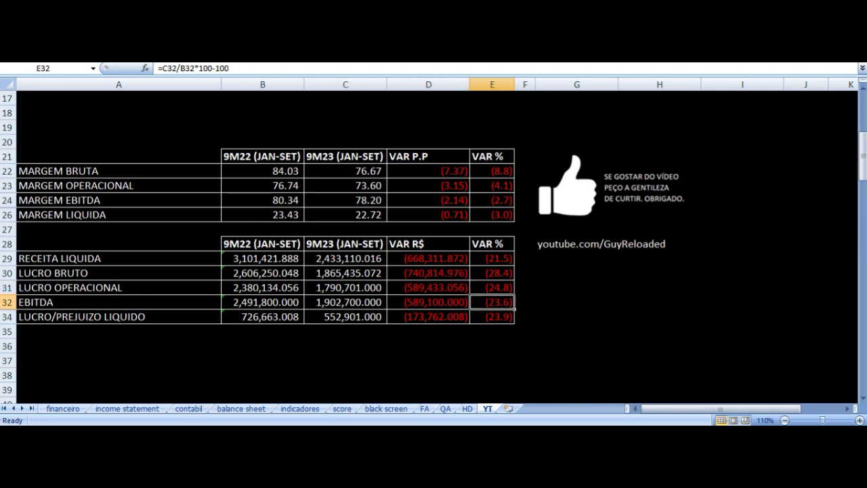
key("Left")
key("Left")
key("Left")
key("Left")
key("Right")
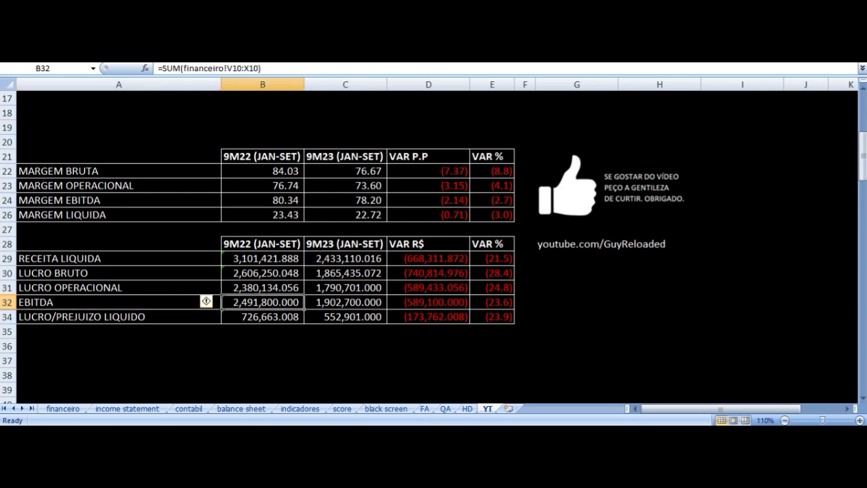
key("Right")
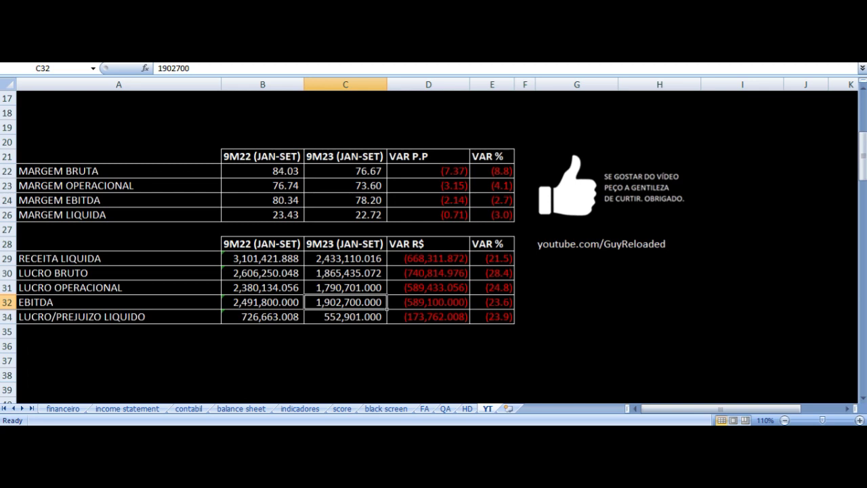
key("Right")
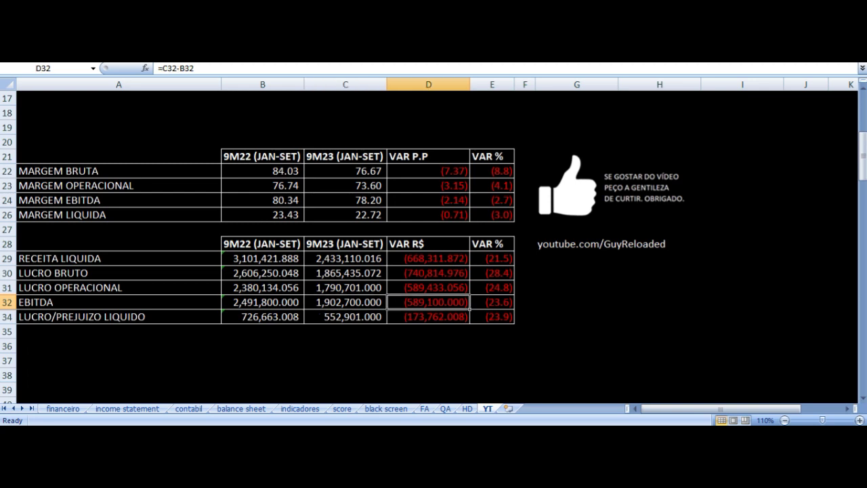
key("Right")
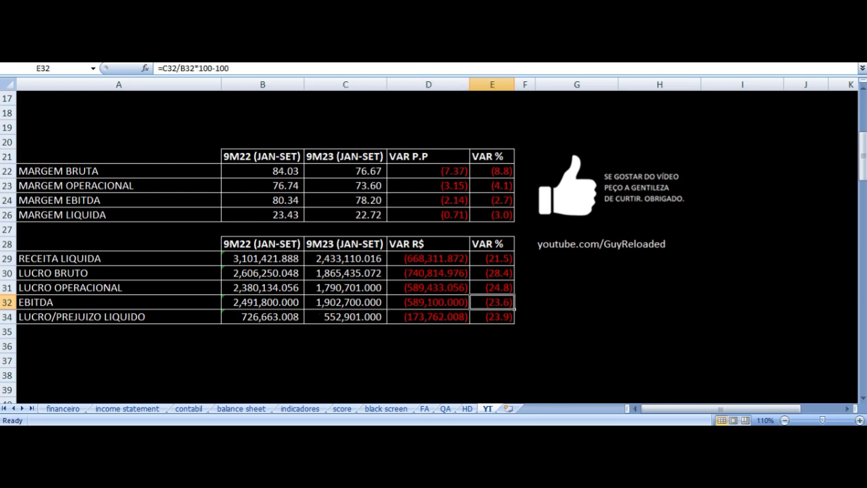
Review LUCRO/PREJUIZO LIQUIDO for 9M22 and 9M23 with its variation in R$ and in percent
key("Down")
key("Left")
key("Left")
key("Left")
key("Left")
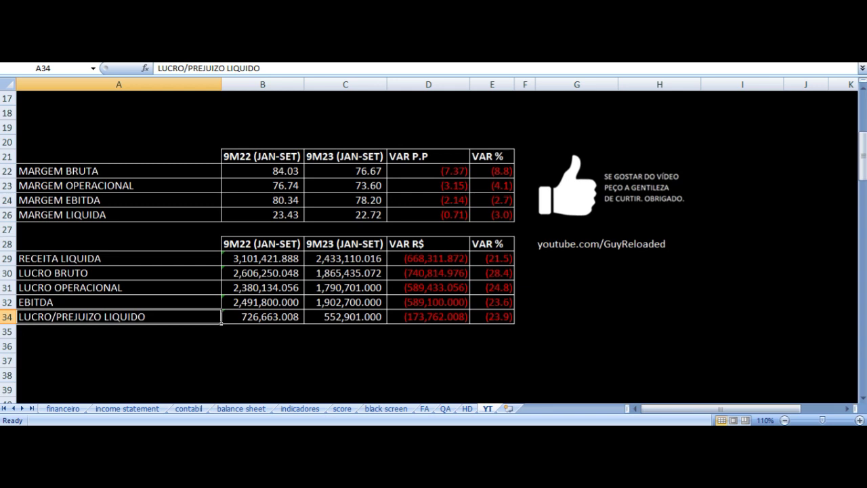
key("Right")
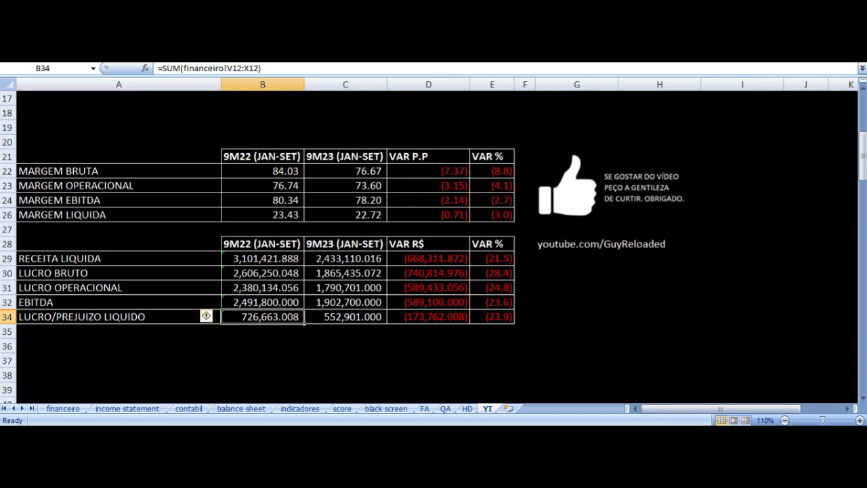
key("Right")
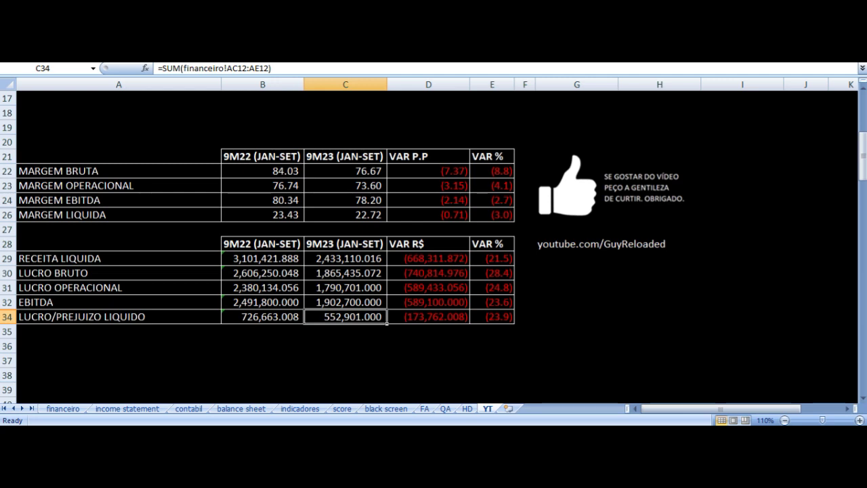
key("Right")
key("Right")
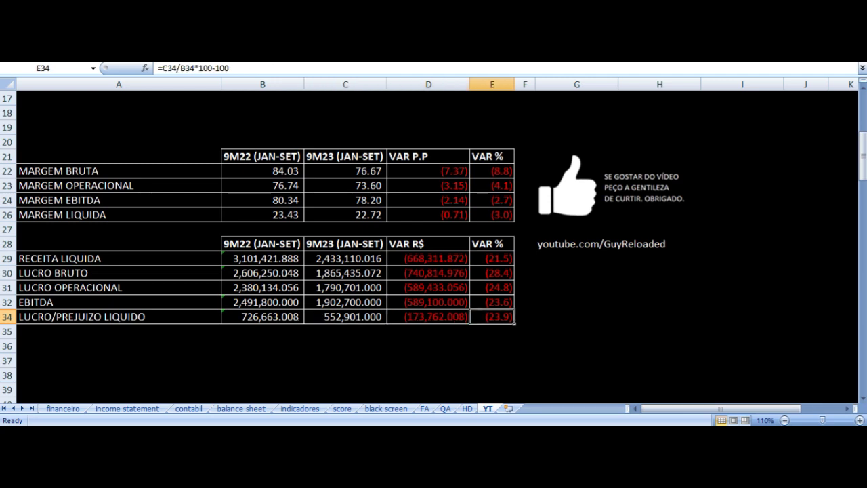
key("Left")
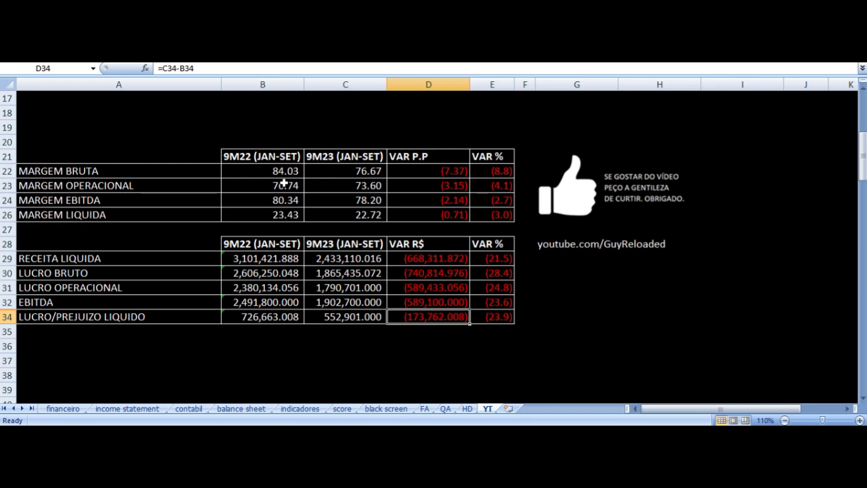
Review RECEITA LIQUIDA 12 MESES in the block of 12-month figures below the nine-month tables
scroll(284, 181, "up", 5)
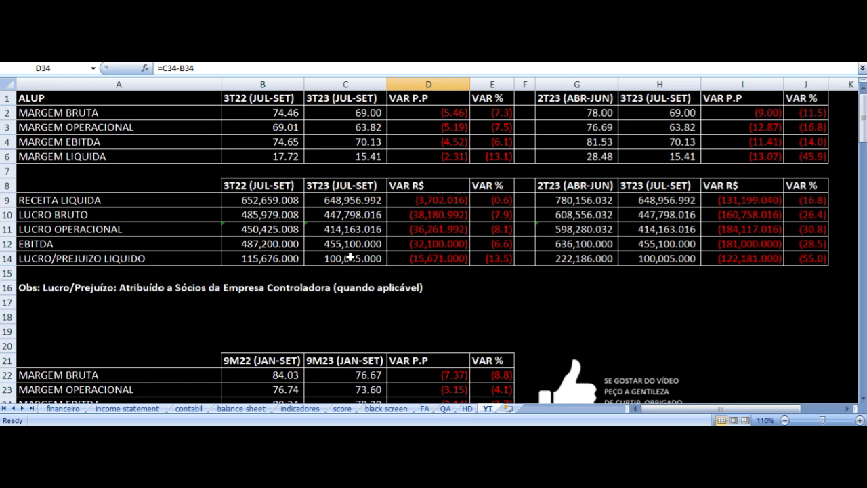
scroll(302, 244, "down", 13)
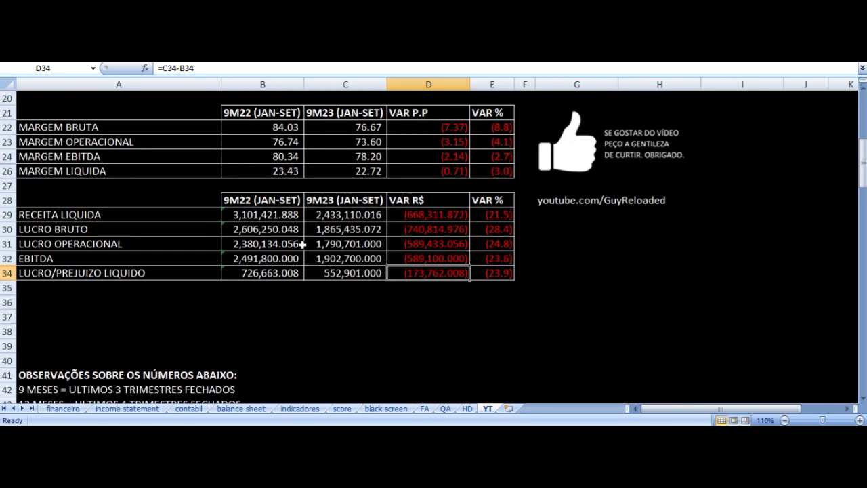
scroll(307, 225, "down", 1)
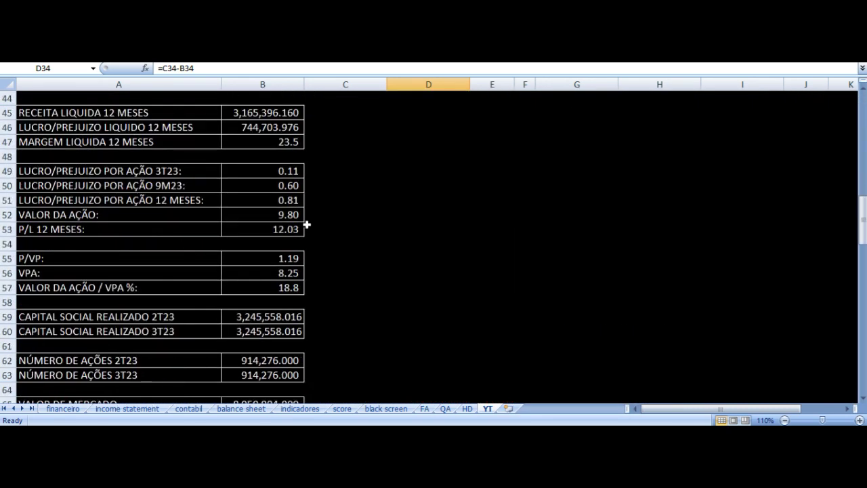
left_click(170, 116)
scroll(169, 116, "up", 1)
key("Right")
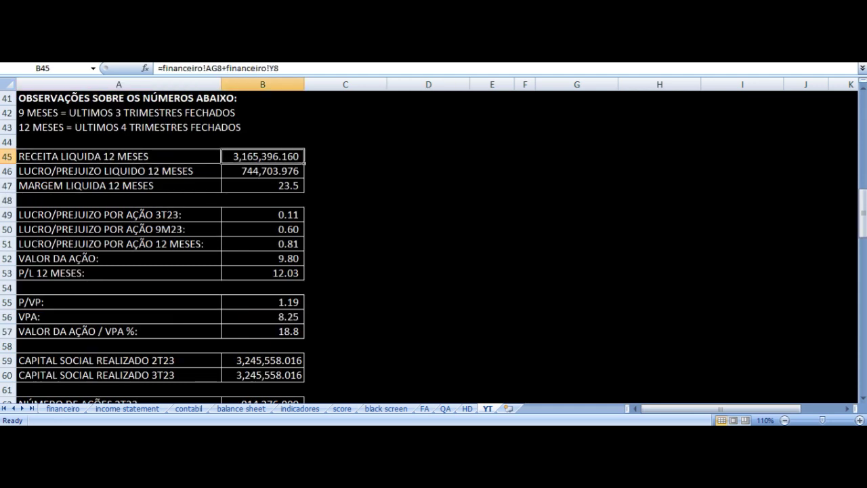
Review LUCRO/PREJUIZO LIQUIDO 12 MESES together with MARGEM LIQUIDA 12 MESES
left_click(119, 171)
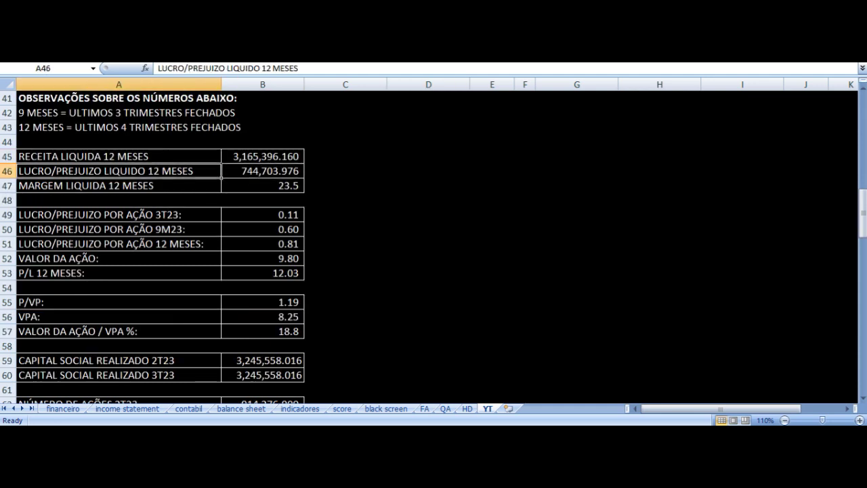
left_click(263, 170)
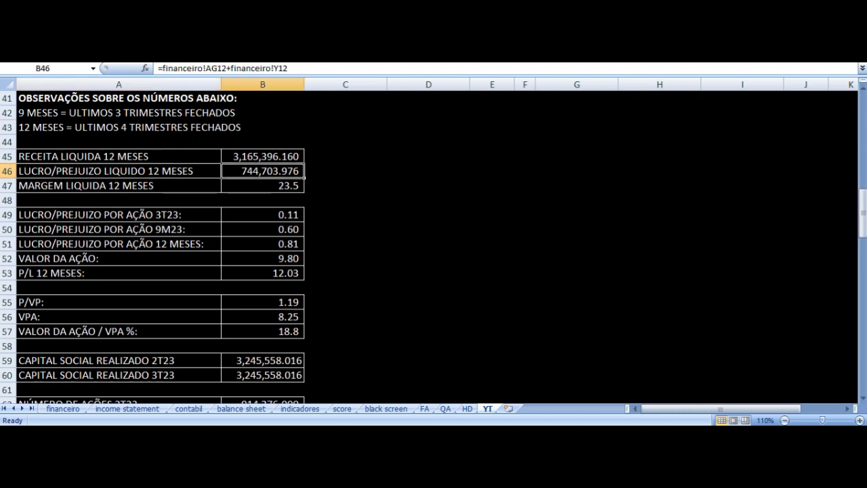
left_click(263, 185)
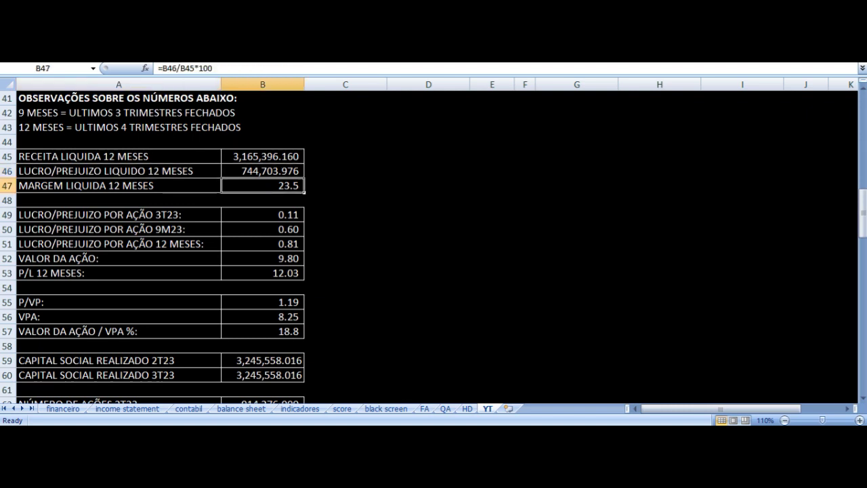
left_click(216, 187)
left_click(263, 185)
Review LUCRO/PREJUIZO POR AÇÃO for 3T23, for 9M23 and for 12 MESES
key("Down")
key("Down")
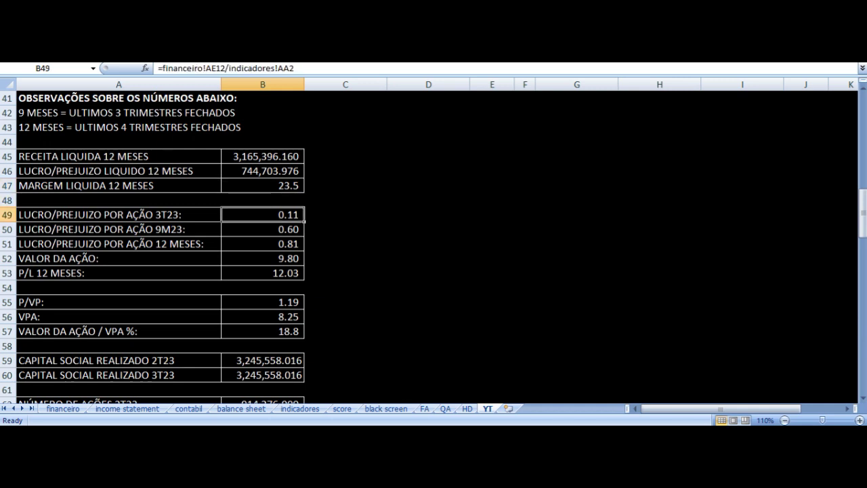
left_click(119, 214)
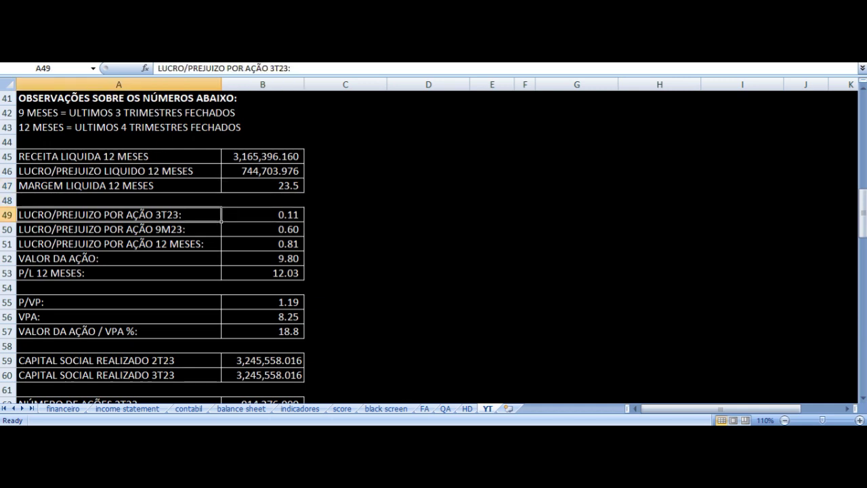
key("Right")
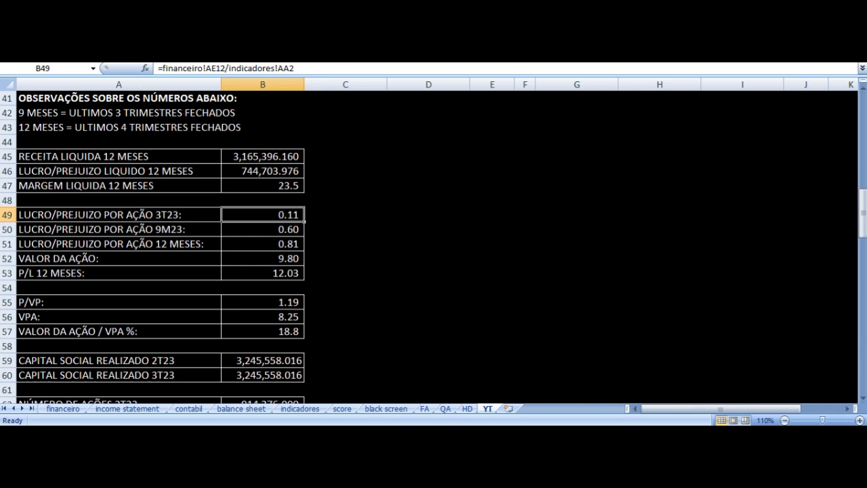
key("Down")
key("Left")
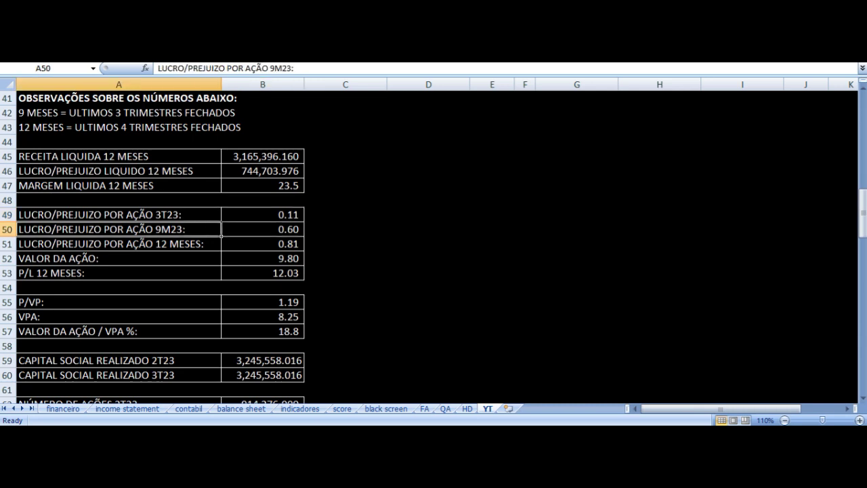
left_click(263, 229)
key("Down")
key("Left")
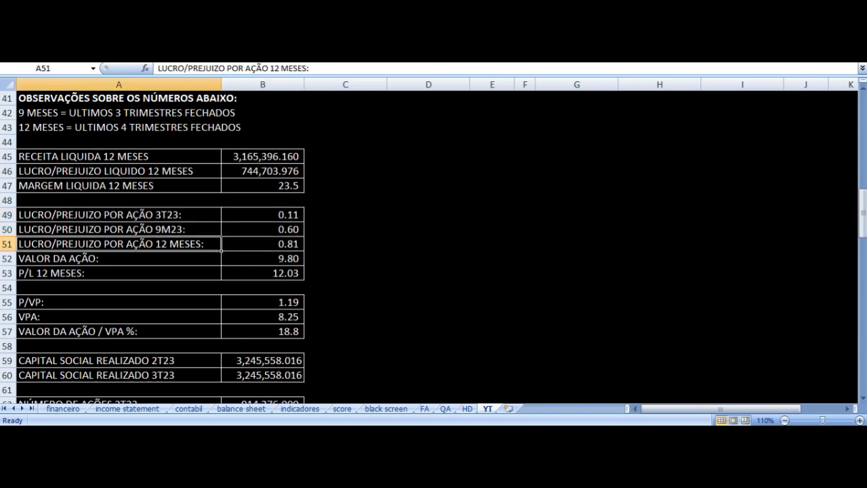
left_click(263, 244)
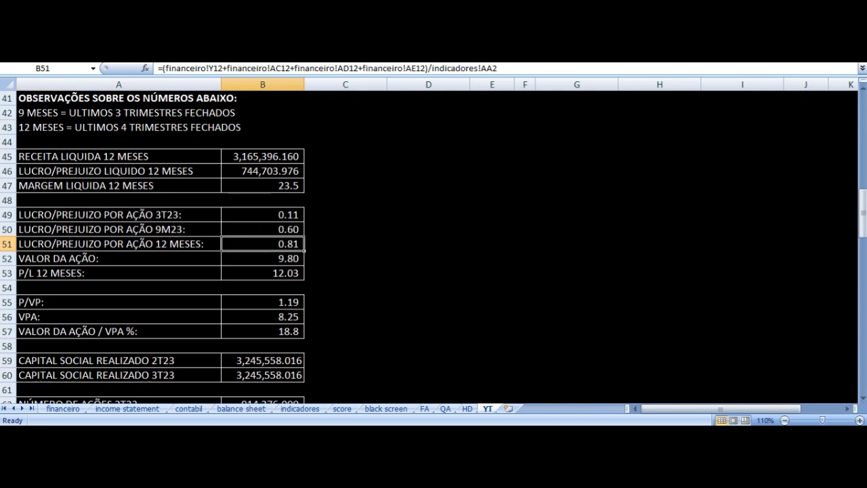
Review VALOR DA AÇÃO, the share price used for the valuation ratios
key("Down")
key("Left")
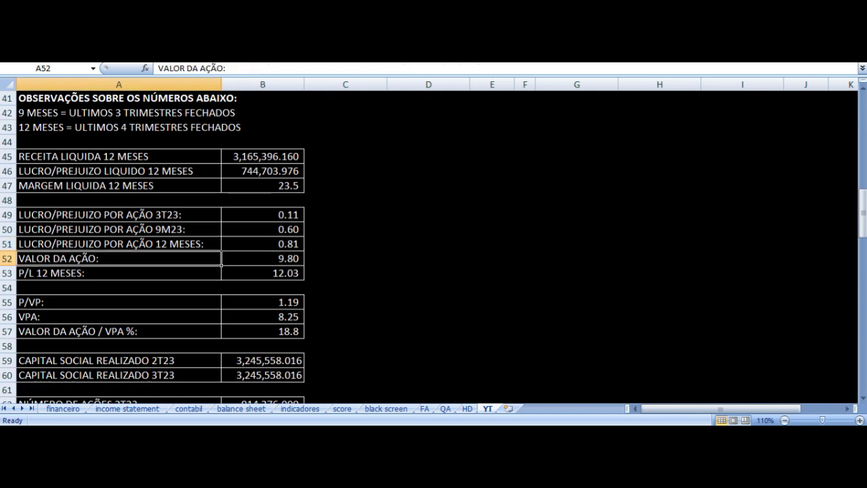
key("Right")
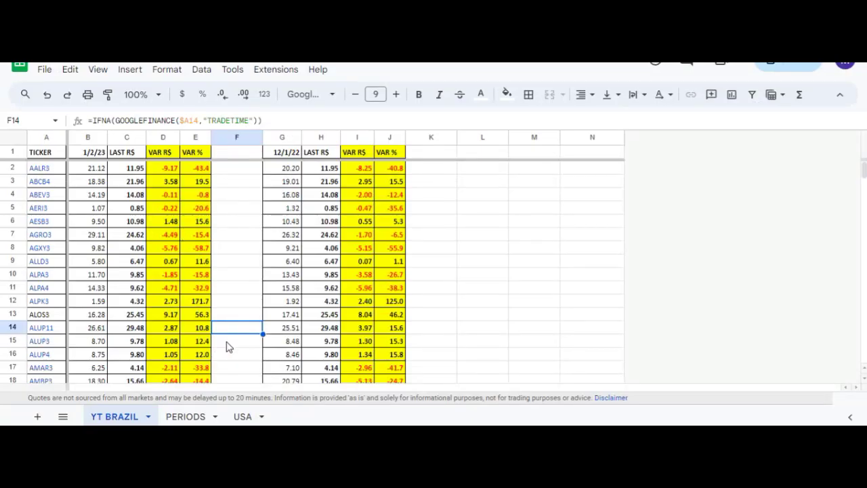
Switch to Google Sheets and examine the ALUP11 and ALUP3 rows in the YT BRAZIL quote list
key("Left")
key("Left")
key("Left")
key("Left")
key("Down")
key("Left")
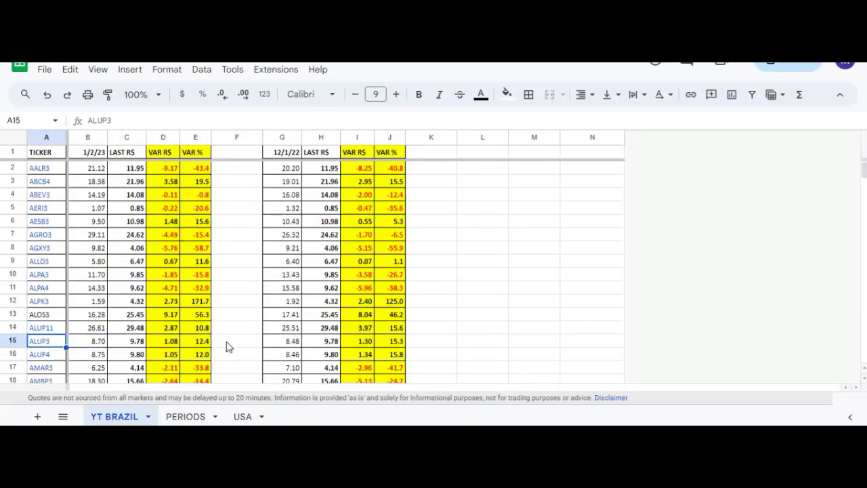
Examine ALUP4's last price and its variation since 1/2/23 in the quote list
key("Down")
key("Right")
key("Right")
key("Right")
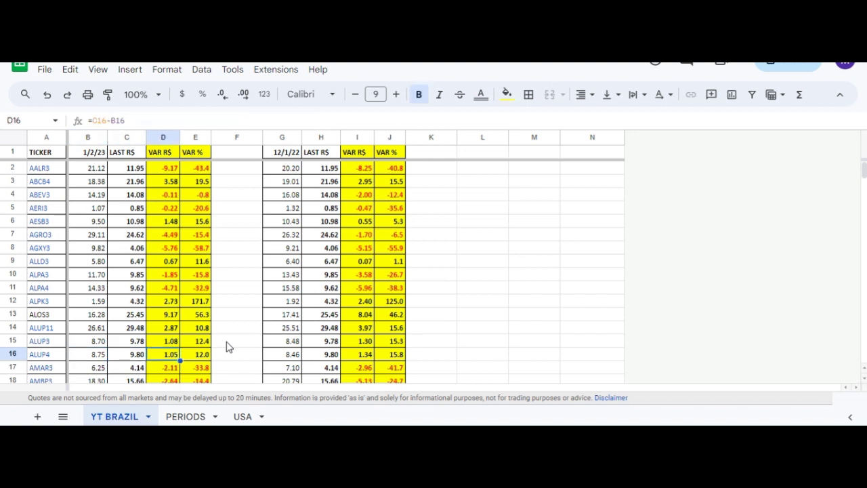
key("Left")
key("Left")
key("Left")
key("Right")
key("Right")
key("Right")
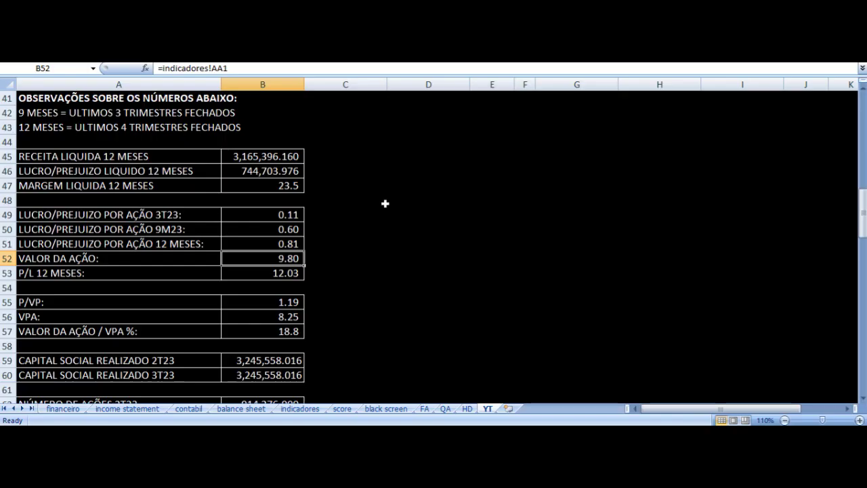
Switch back to the Excel results workbook and review P/L 12 MESES on the YT sheet
key("Down")
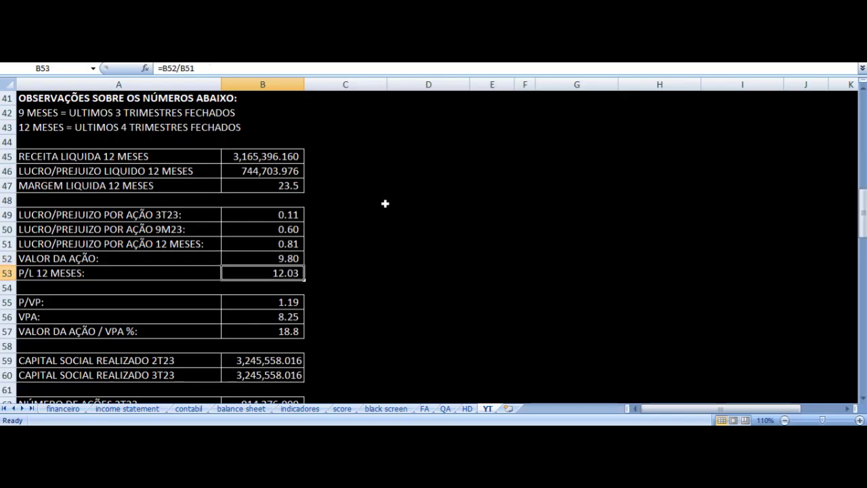
key("Left")
key("Right")
key("Left")
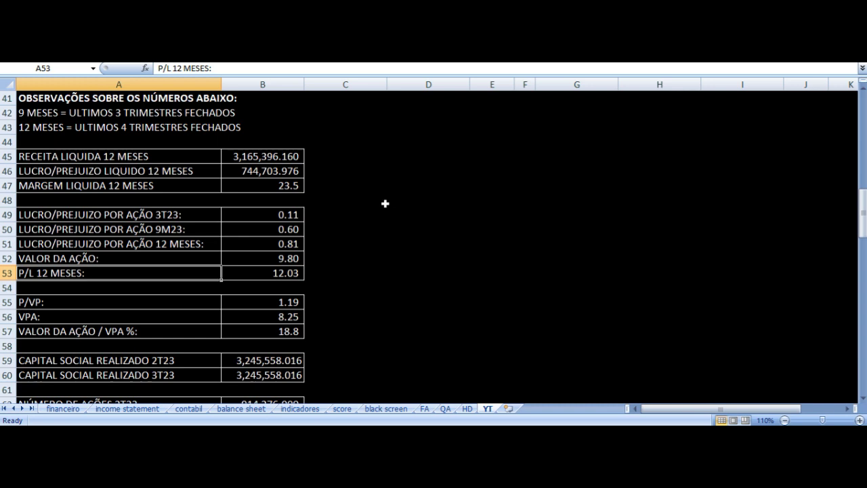
key("Right")
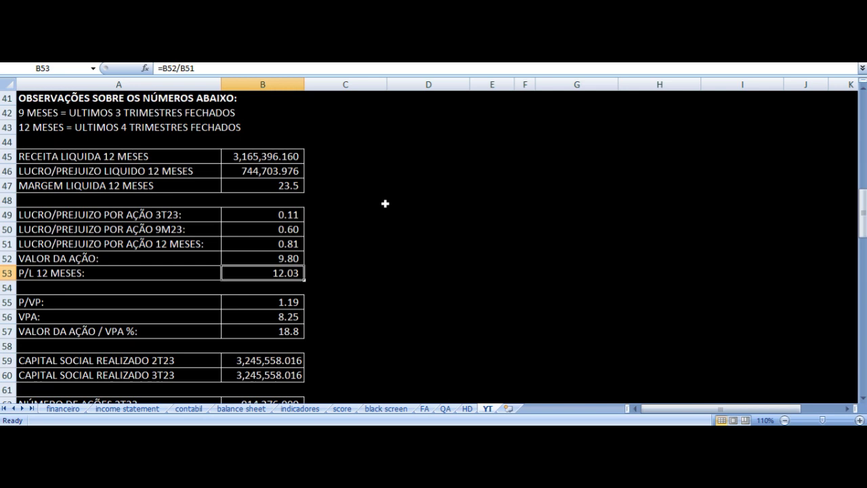
key("Left")
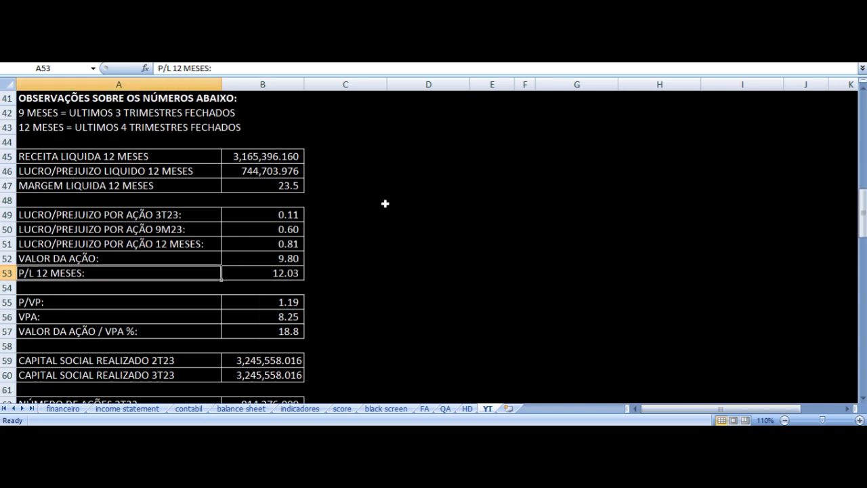
Review P/VP and the book value per share in the VPA row
key("Down")
key("Down")
key("Right")
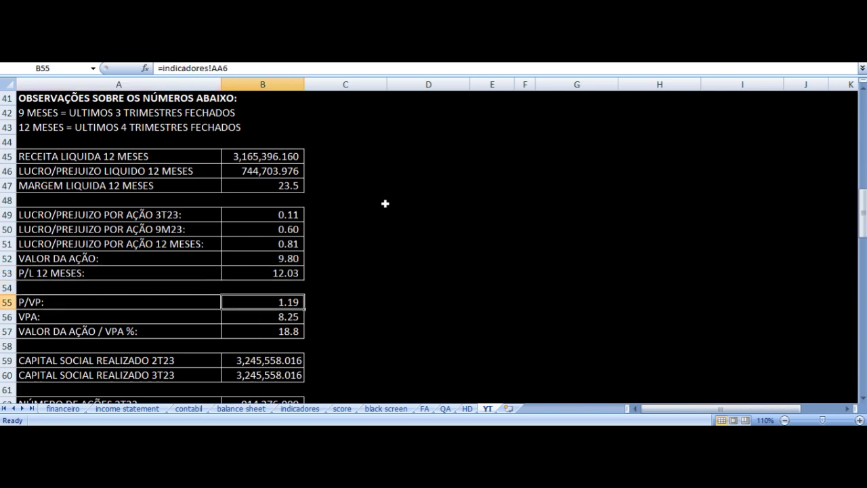
key("Down")
key("Left")
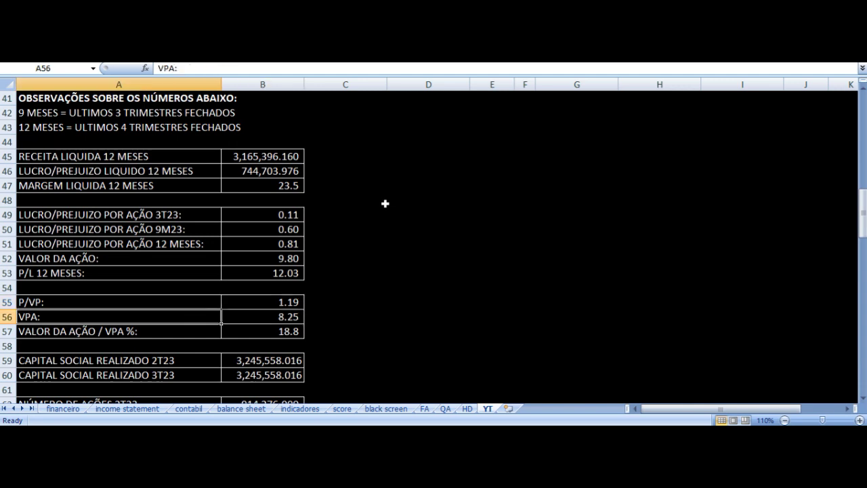
key("Right")
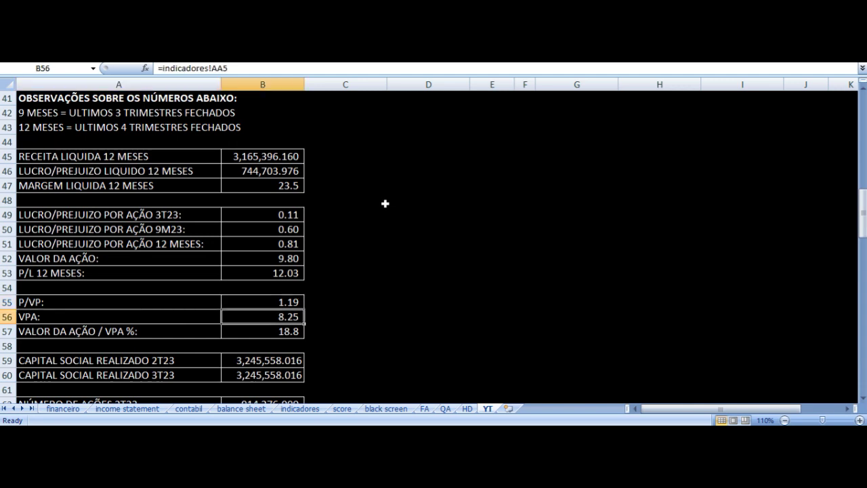
Go back to the P/L 12 MESES row and review the ratio again
key("Up")
key("Up")
key("Up")
key("Up")
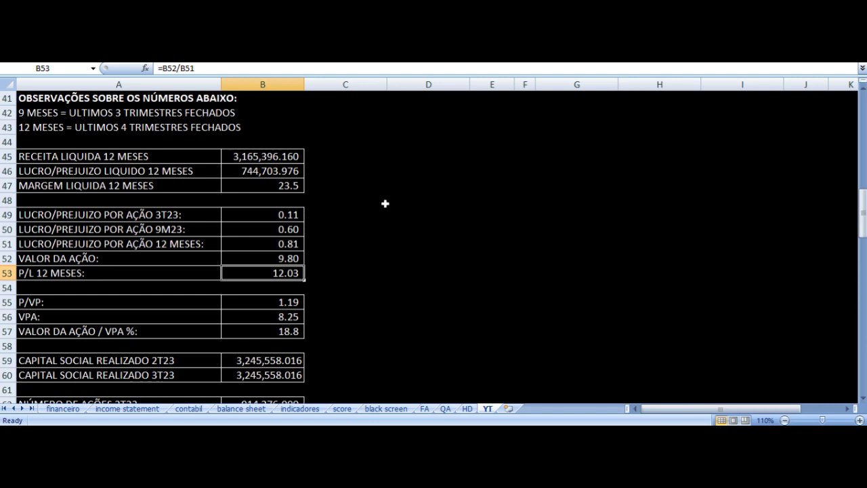
key("Left")
Compare the VPA figure with the P/VP ratio once more
key("Down")
key("Down")
key("Down")
key("Down")
key("Right")
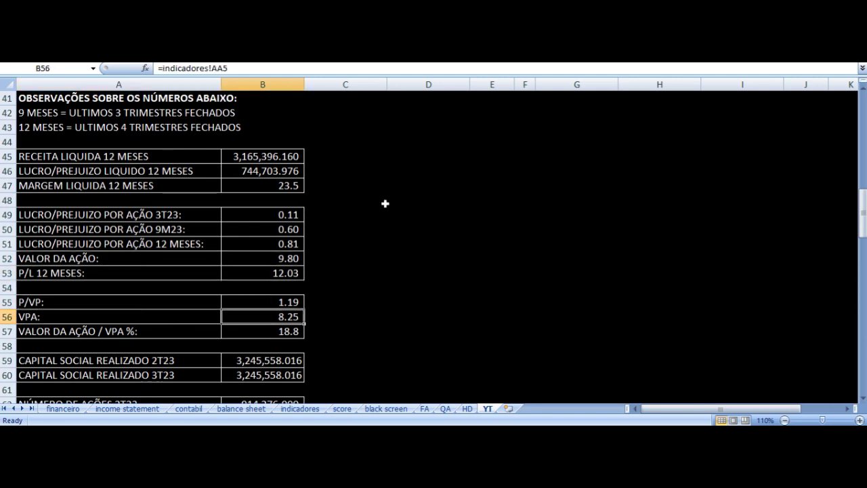
key("Left")
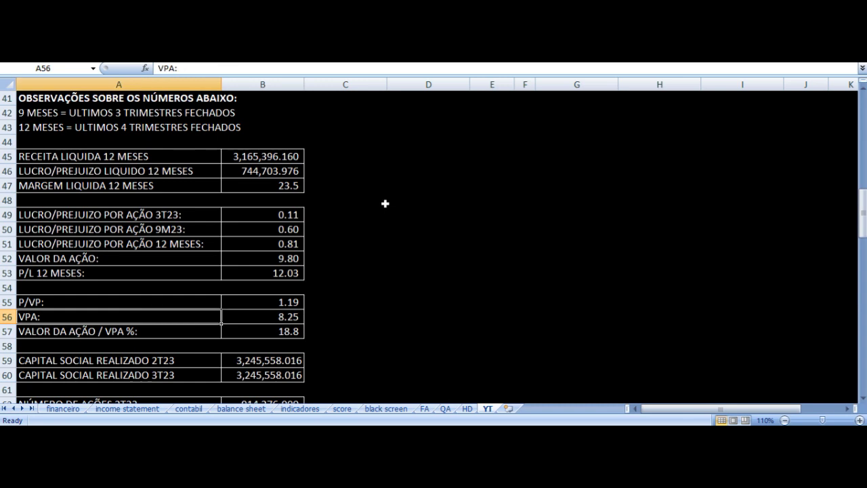
key("Right")
key("Up")
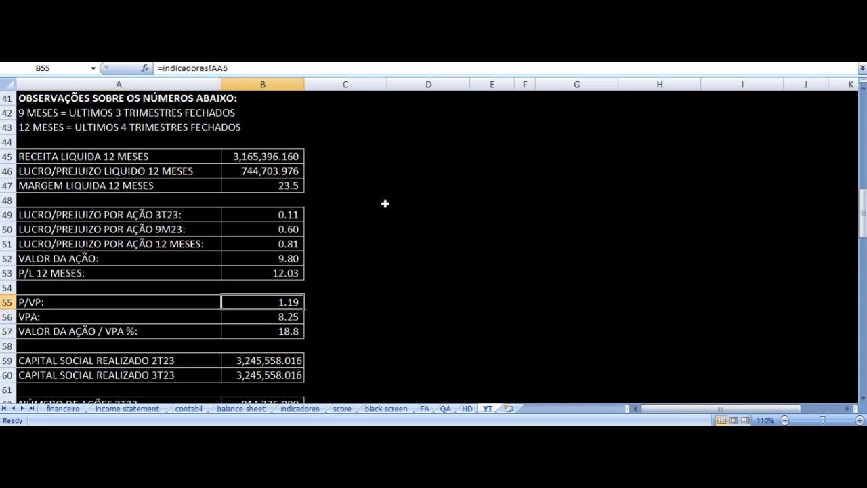
Review VALOR DA AÇÃO / VPA %, the share price relative to book value per share
key("Down")
key("Down")
key("Left")
key("Right")
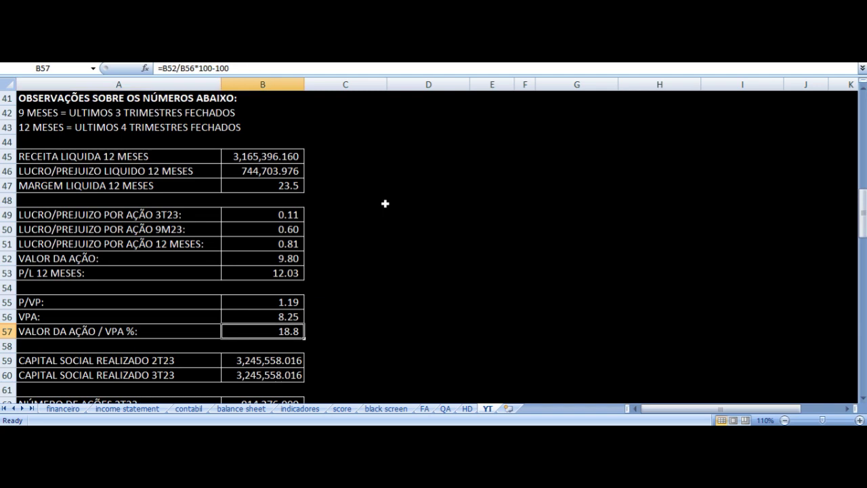
Review the VPA and P/VP rows against VALOR DA AÇÃO / VPA %, returning to P/L 12 MESES
key("Up")
key("Up")
key("Left")
key("Down")
key("Right")
key("Up")
key("Up")
key("Up")
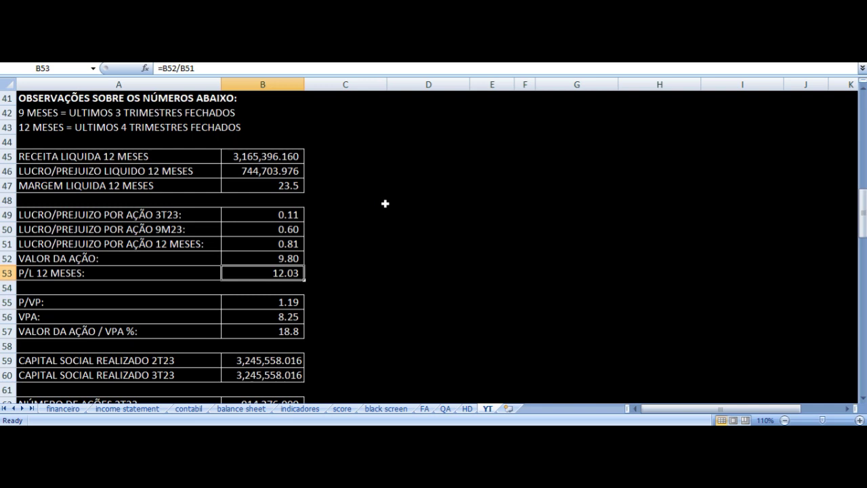
Compare CAPITAL SOCIAL REALIZADO between 2T23 and 3T23
scroll(237, 272, "down", 2)
left_click(92, 273)
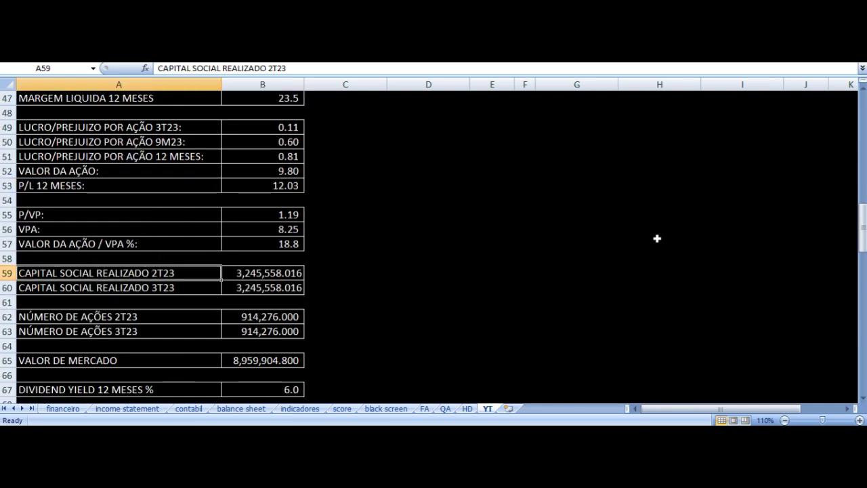
key("Down")
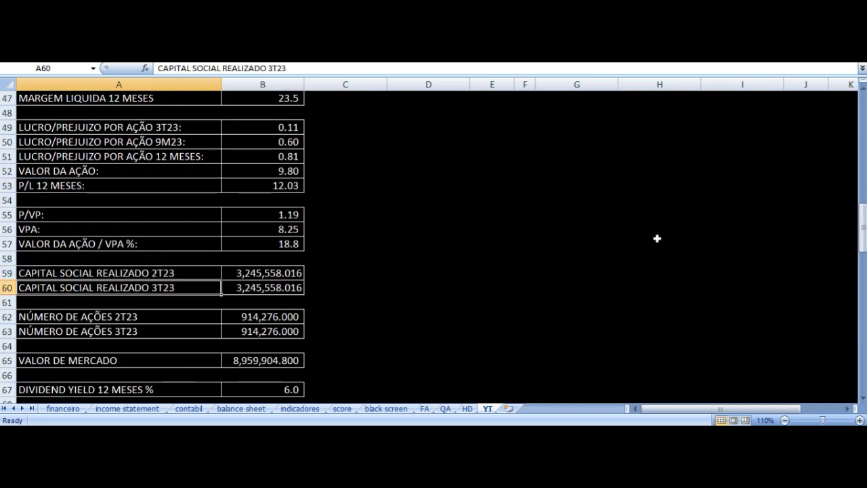
key("Right")
key("Up")
key("Down")
Review the number of shares in the NÚMERO DE AÇÕES rows for 2T23 and 3T23
key("Down")
key("Down")
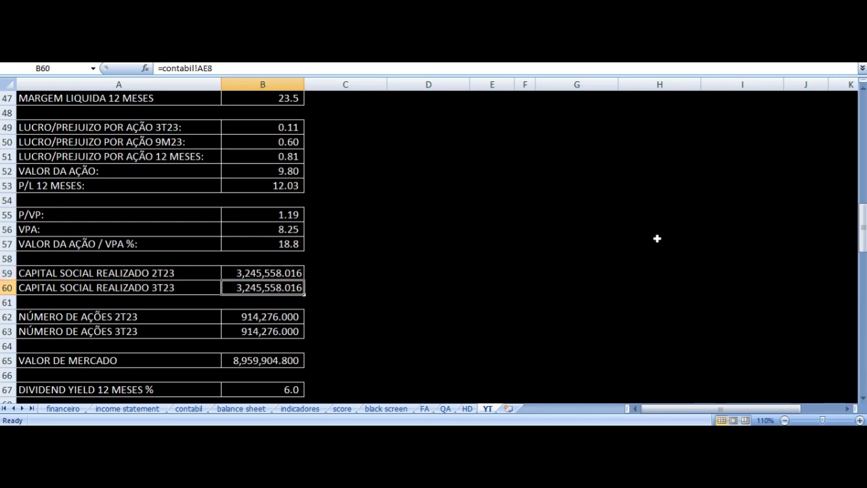
key("Left")
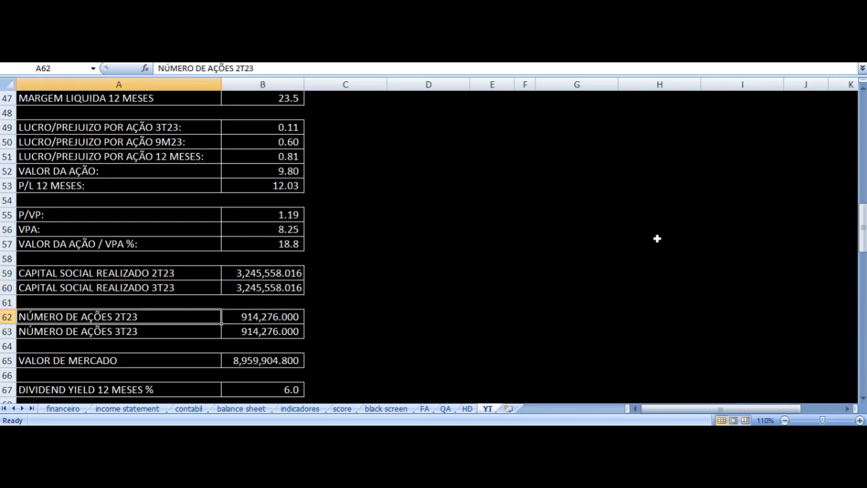
key("Right")
key("Right")
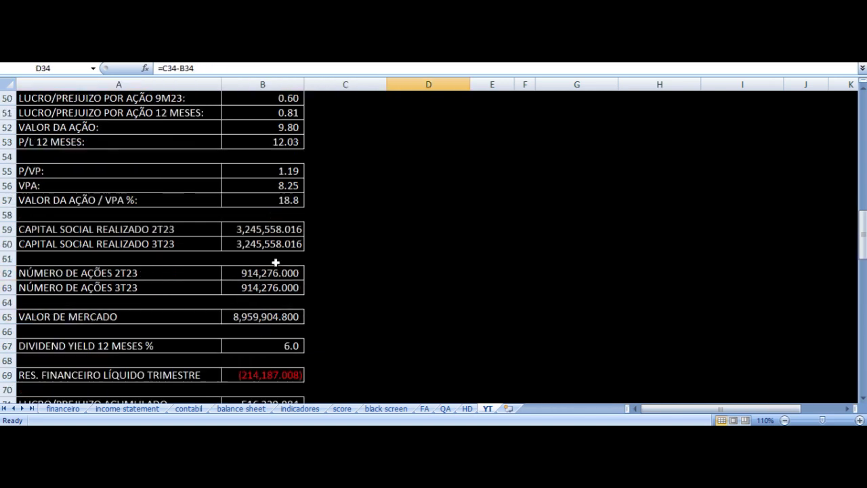
Review the company's VALOR DE MERCADO and its DIVIDEND YIELD 12 MESES %
scroll(274, 262, "down", 2)
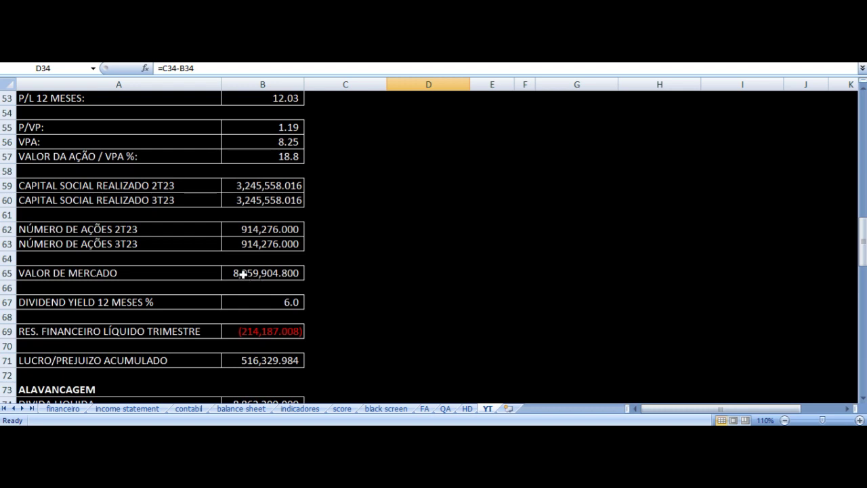
left_click(242, 275)
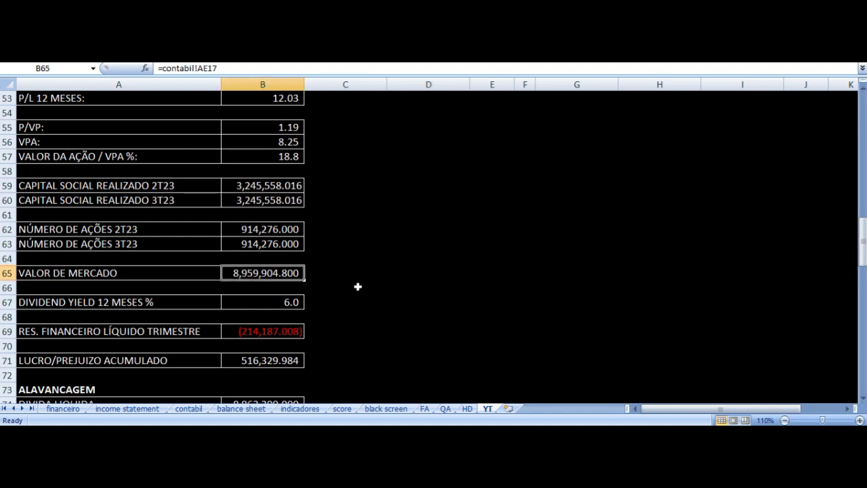
key("Down")
key("Left")
key("Down")
key("Down")
key("Up")
key("Right")
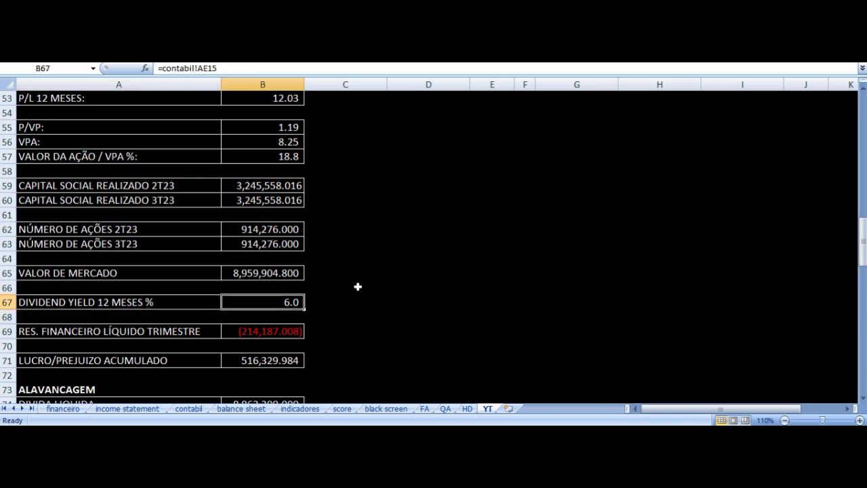
Review the quarter's net financial result and the accumulated profit in LUCRO/PREJUIZO ACUMULADO
scroll(264, 271, "down", 3)
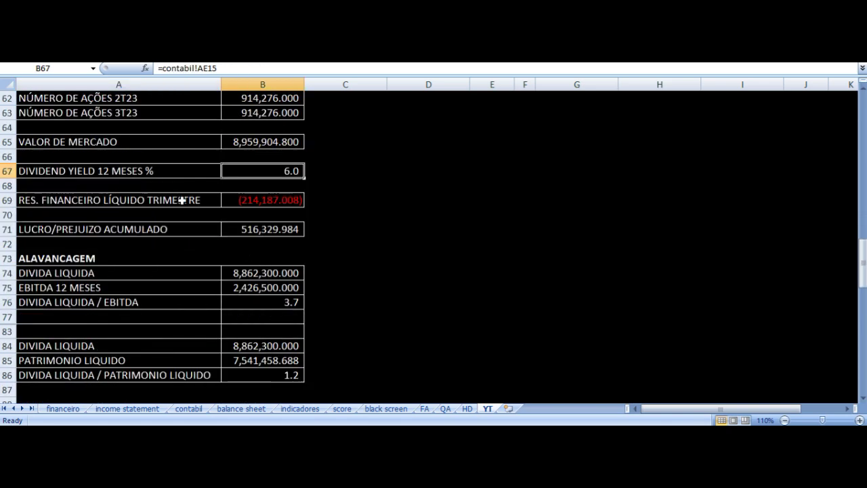
left_click(181, 200)
key("Right")
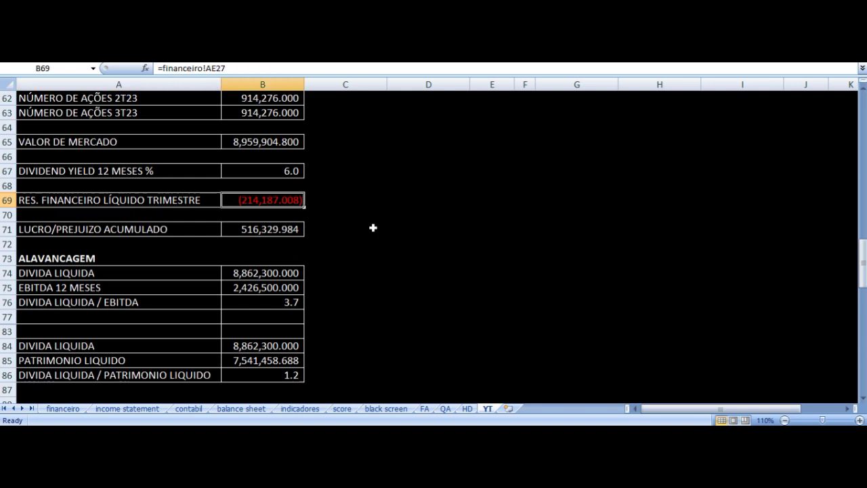
key("Left")
key("Down")
key("Down")
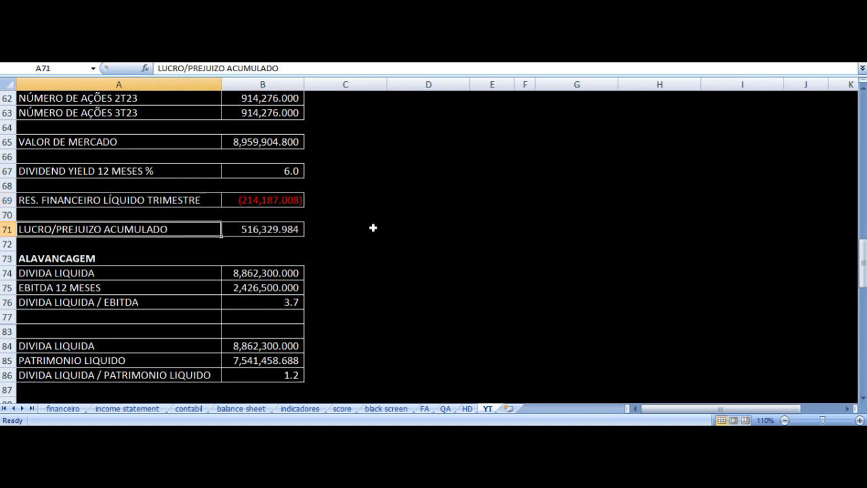
key("Right")
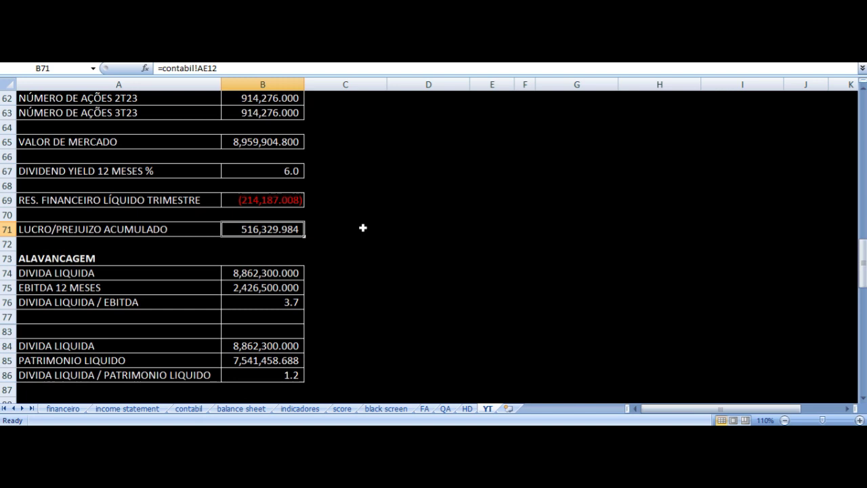
Examine the DIVIDA LIQUIDA / EBITDA ratio under ALAVANCAGEM together with the net debt and 12-month EBITDA behind it
scroll(305, 207, "down", 2)
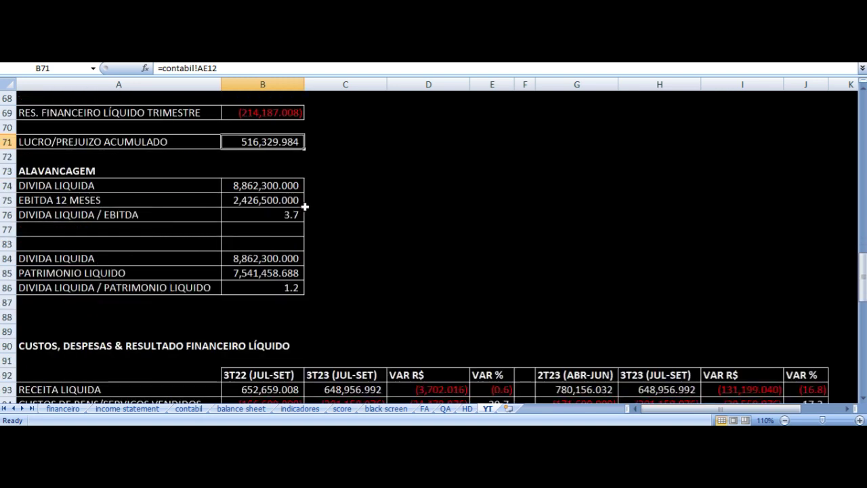
left_click(270, 214)
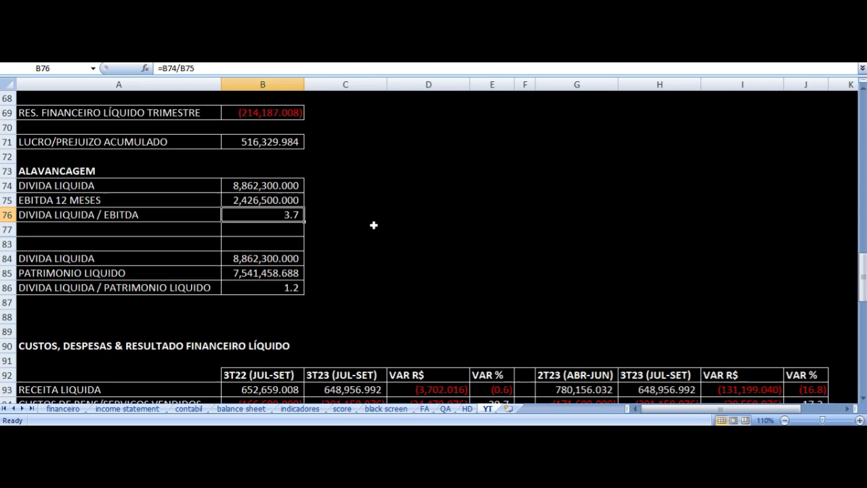
left_click(110, 185)
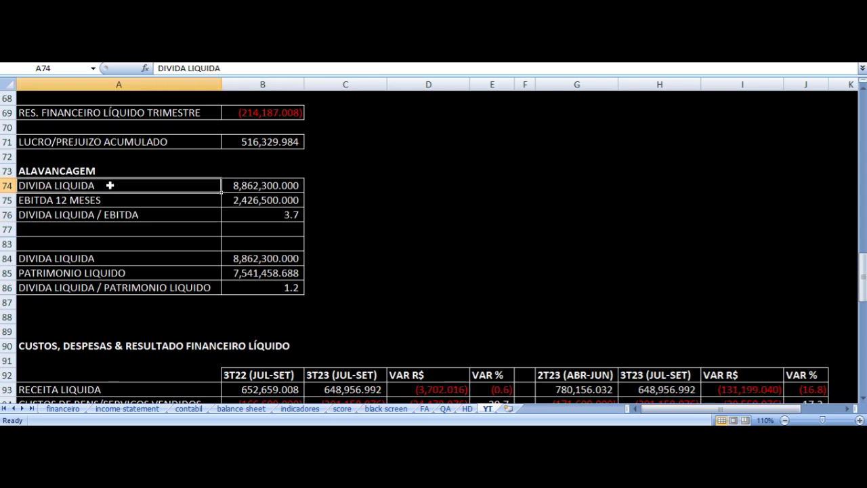
left_click(79, 199)
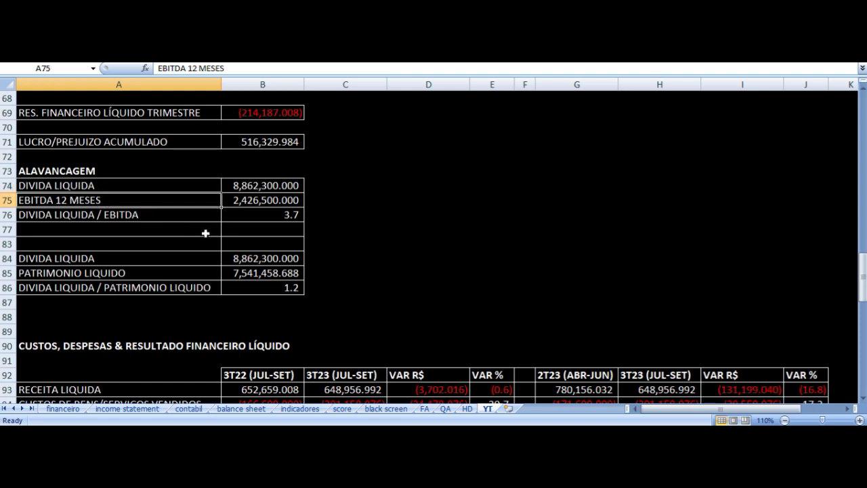
left_click(261, 218)
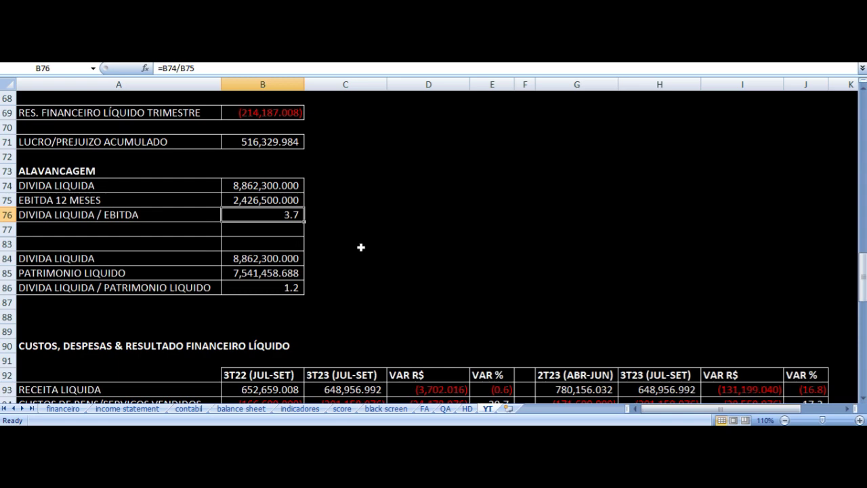
Revisit RES. FINANCEIRO LÍQUIDO TRIMESTRE and relate it to the nine-month results and margins
scroll(361, 247, "up", 2)
left_click(267, 201)
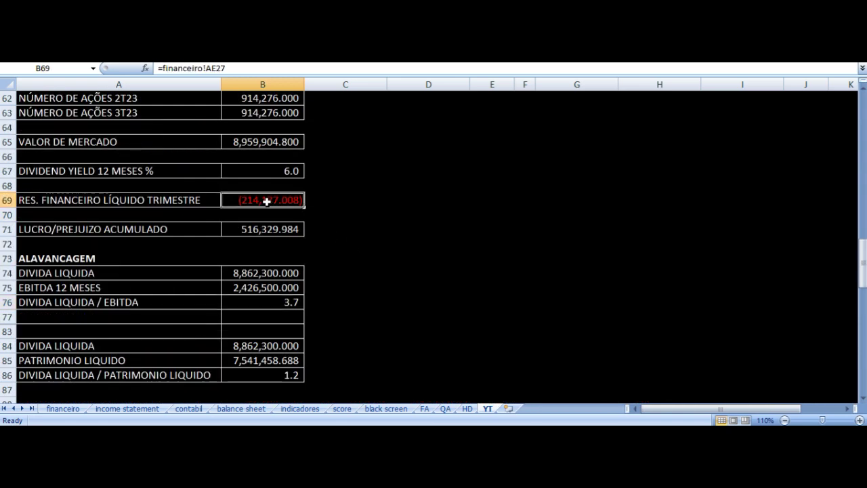
scroll(391, 249, "up", 6)
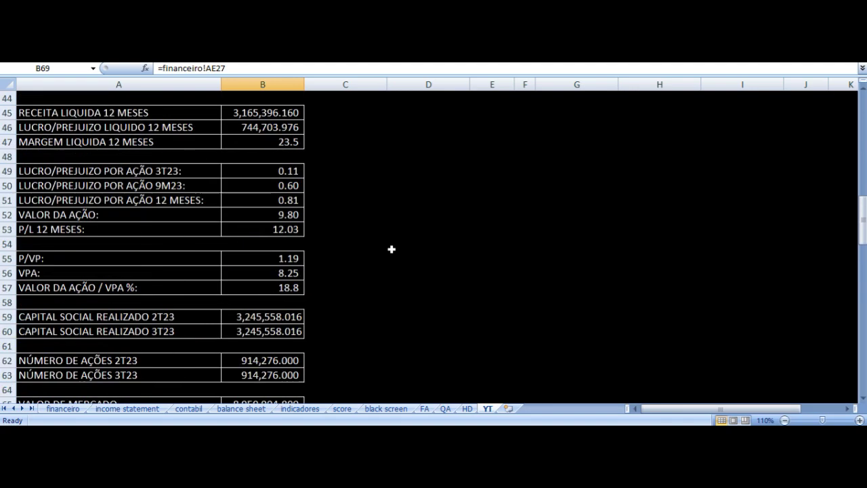
scroll(391, 250, "up", 8)
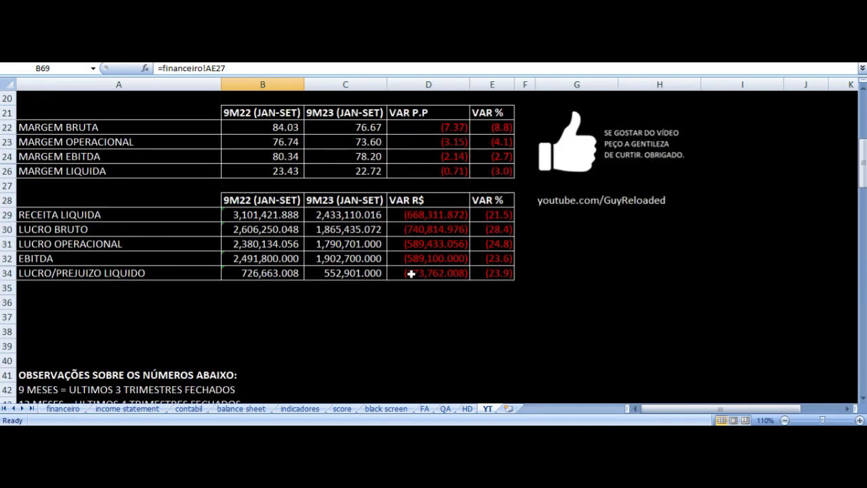
scroll(410, 274, "down", 14)
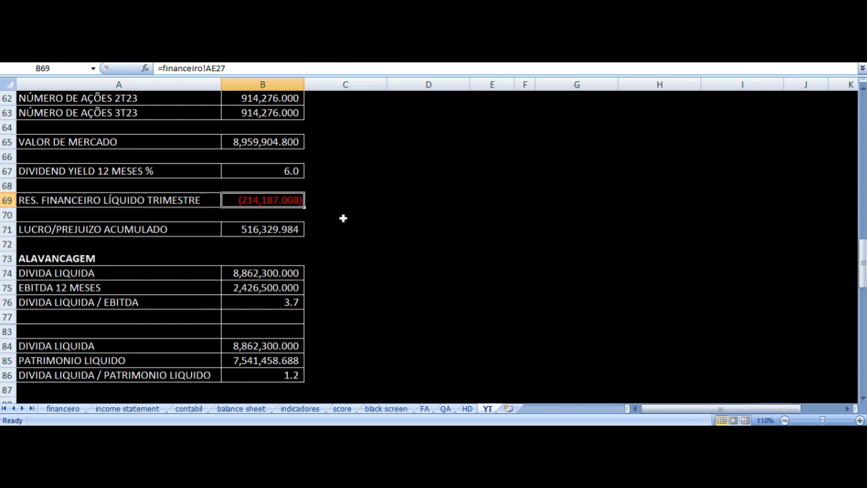
Review the DIVIDA LIQUIDA / PATRIMONIO LIQUIDO ratio and recheck DIVIDA LIQUIDA / EBITDA
scroll(342, 218, "down", 4)
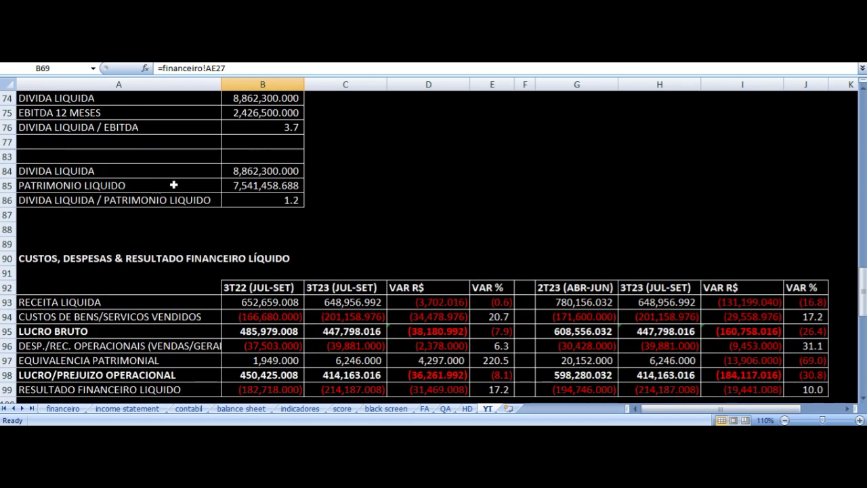
left_click(172, 187)
left_click(277, 201)
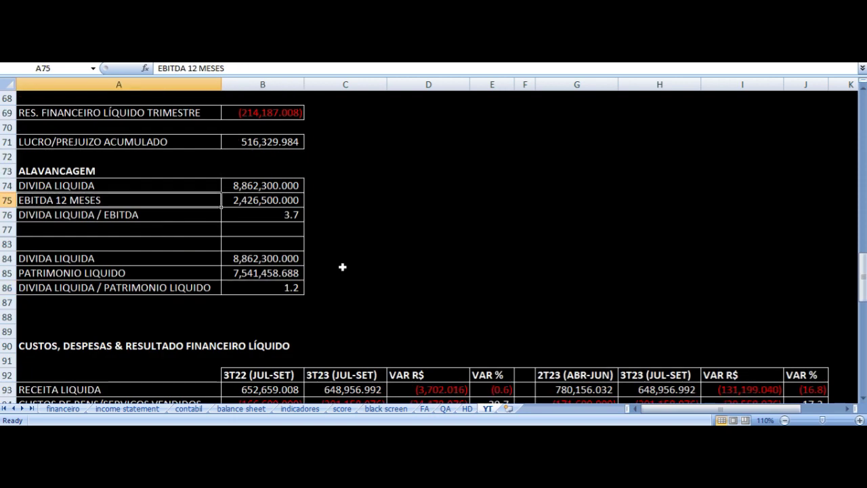
left_click(121, 188)
left_click(270, 217)
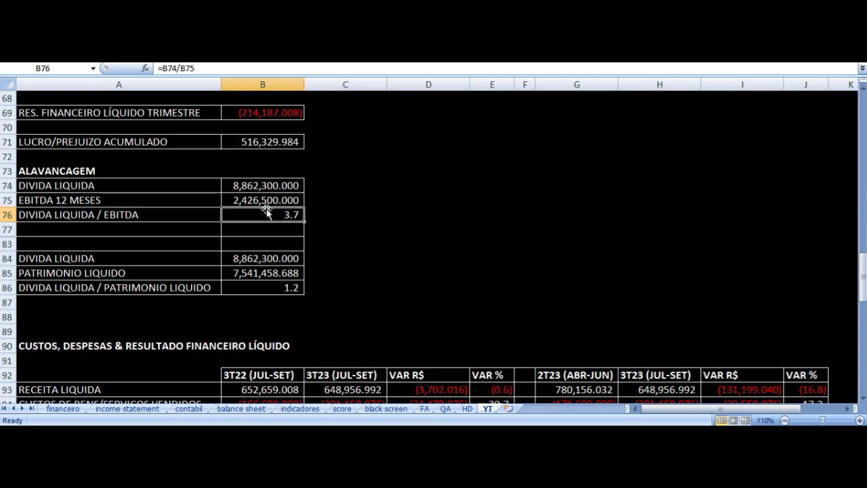
In the costs and expenses table, compare the 3T22 to 3T23 VAR % of net revenue, consolidated net profit and profit attributed to shareholders
scroll(329, 233, "down", 7)
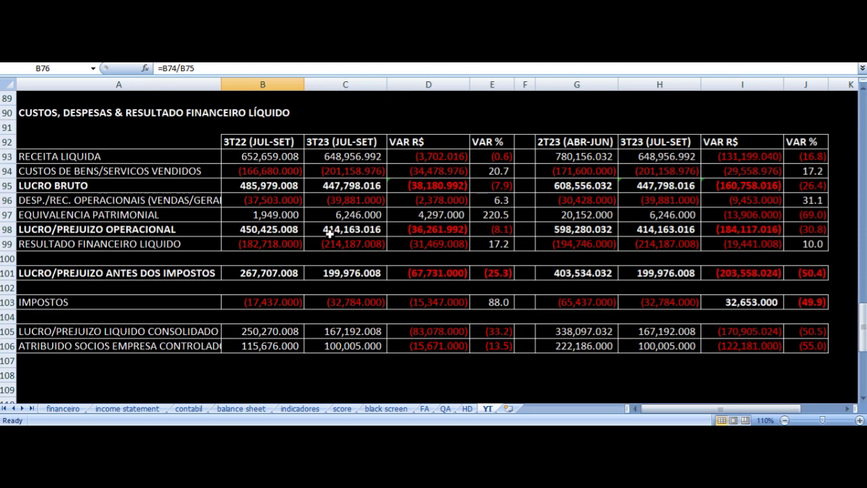
key("Down")
key("Down")
key("Down")
key("Down")
key("Down")
key("Down")
key("Down")
key("Down")
key("Down")
key("Down")
left_click(500, 156)
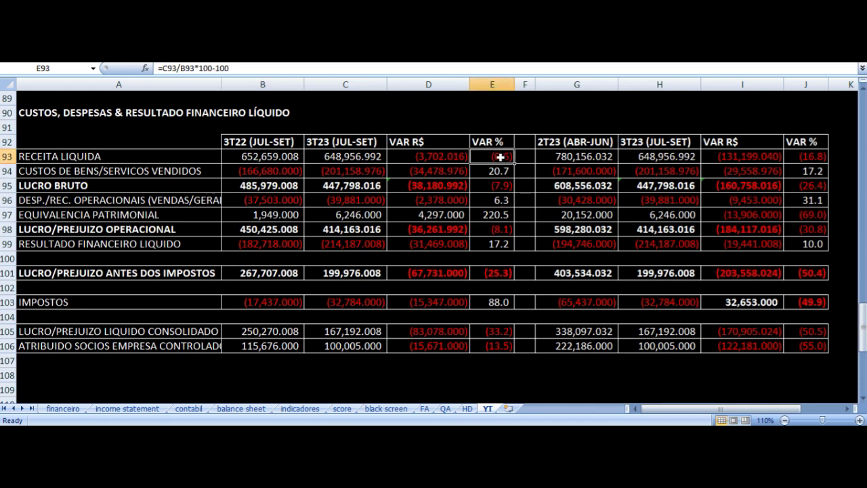
left_click(493, 331)
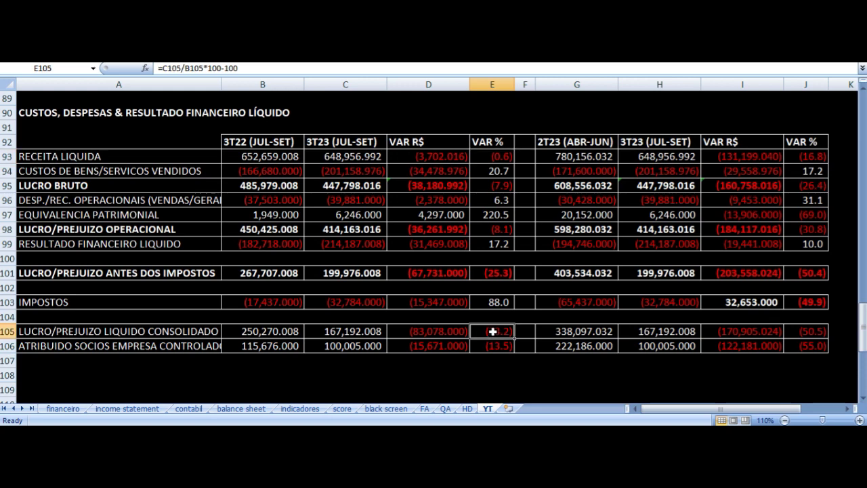
left_click(503, 345)
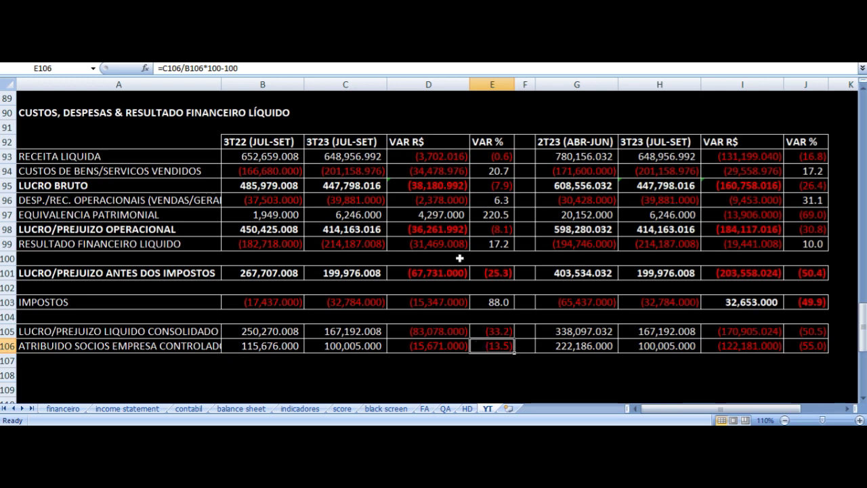
Review the RECEITA LIQUIDA row of the costs table, comparing 3T22 with 3T23 and the variation
left_click(486, 155)
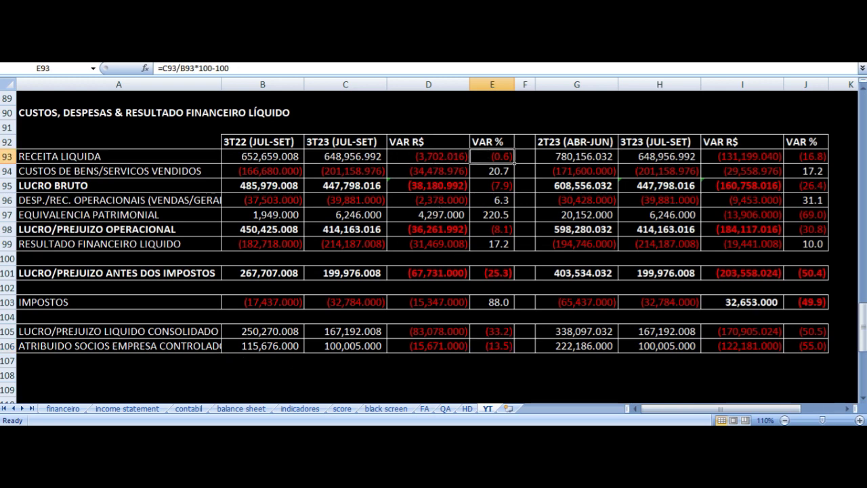
key("Left")
key("Left")
key("Left")
key("Left")
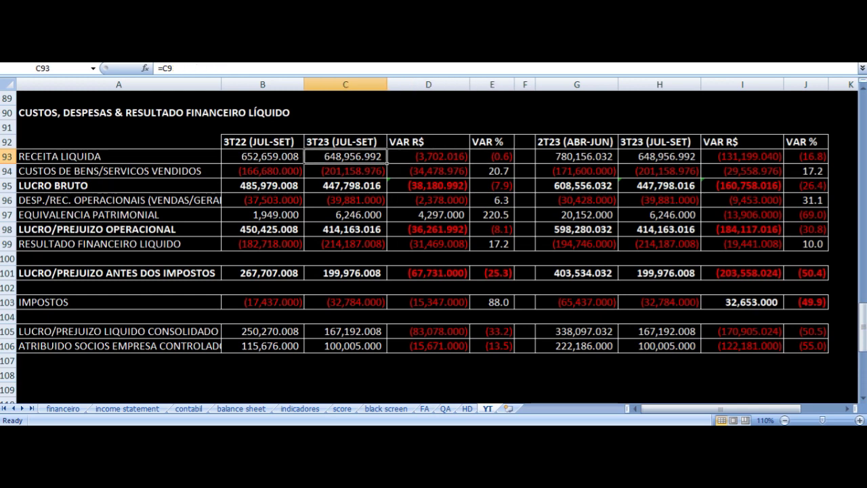
key("Right")
key("Right")
key("Right")
key("Right")
Review CUSTOS DE BENS/SERVICOS VENDIDOS, comparing 3T22 with 3T23 in value and percentage variation
key("Down")
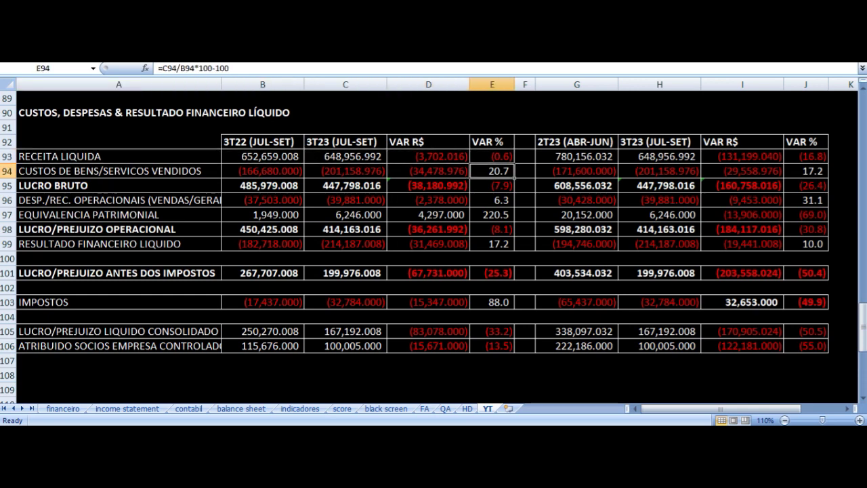
key("Left")
key("Left")
key("Left")
key("Left")
key("Right")
key("Right")
key("Right")
key("Right")
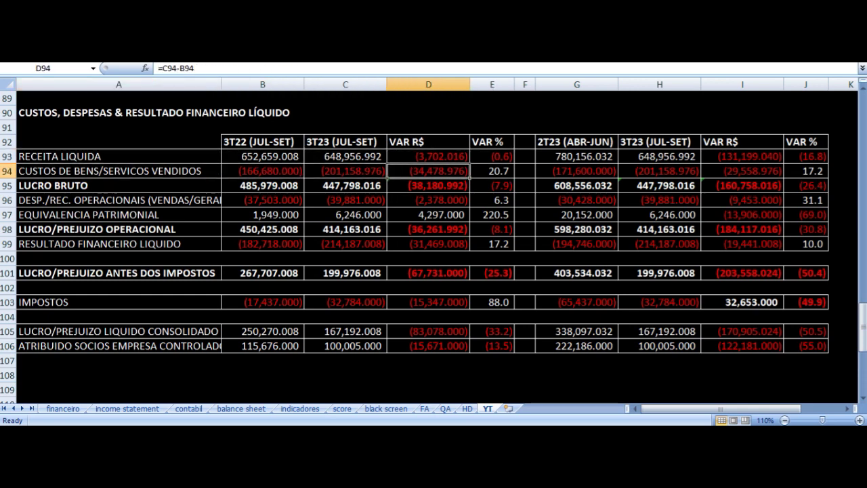
key("Left")
key("Left")
key("Left")
key("Right")
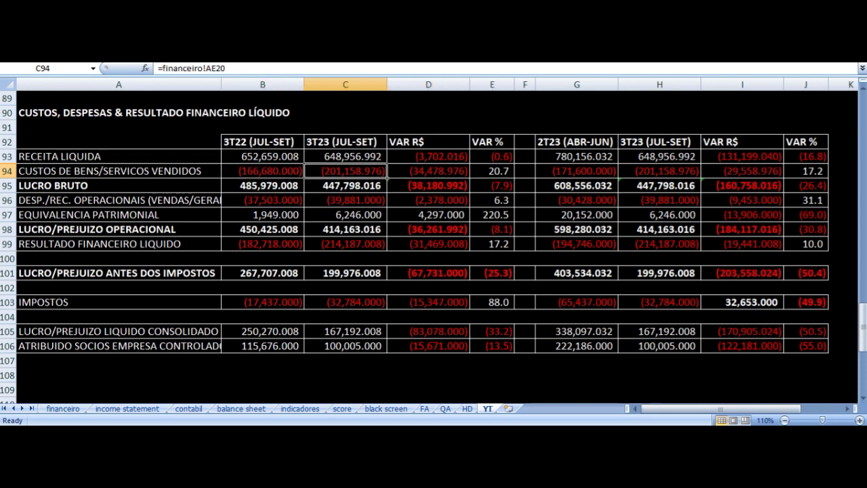
Review the LUCRO BRUTO row of the costs table, comparing 3T22 with 3T23 in value and percentage variation
key("Down")
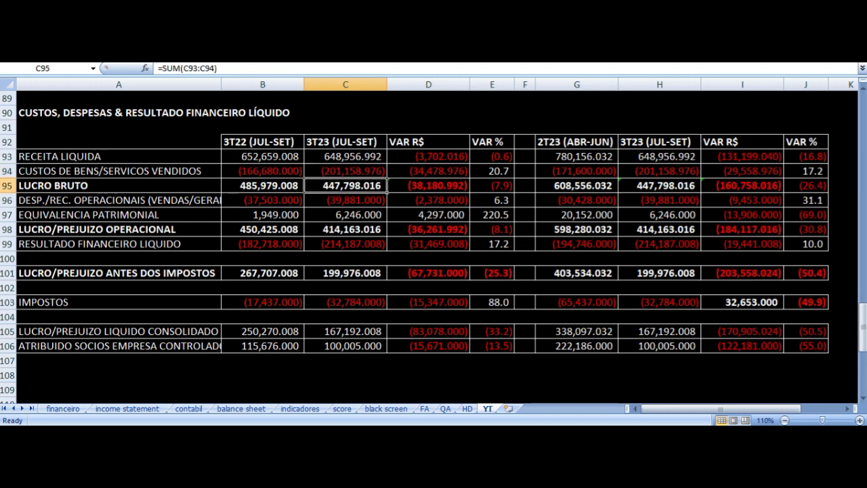
key("Left")
key("Left")
key("Right")
key("Right")
key("Right")
key("Right")
Review the DESP./REC. OPERACIONAIS row, checking VAR % and comparing the 3T22 and 3T23 values
key("Down")
key("Left")
key("Left")
key("Left")
key("Left")
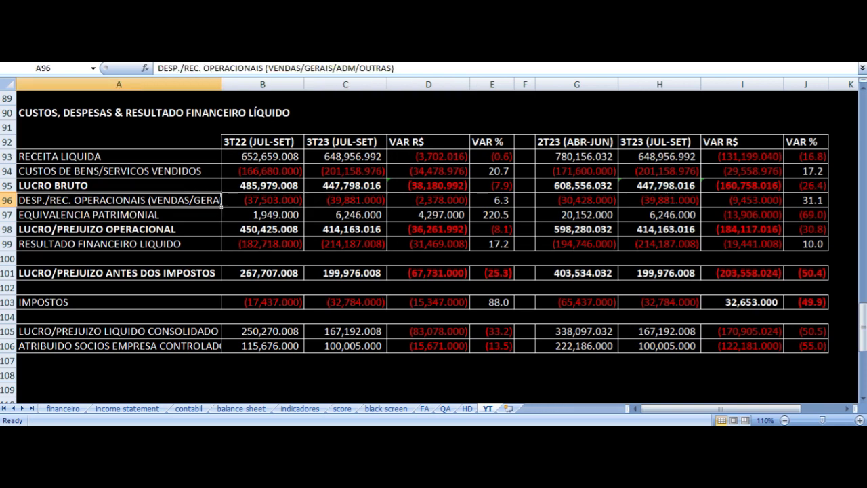
key("Right")
key("Right")
key("Right")
key("Right")
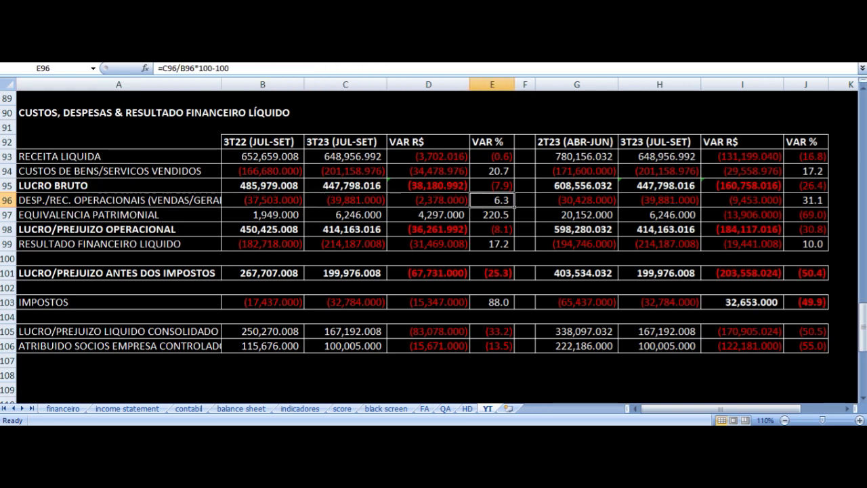
left_click(345, 200)
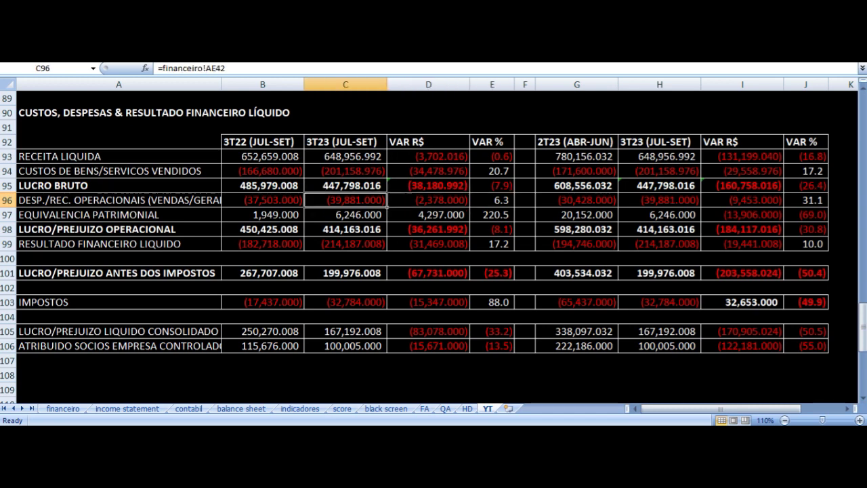
left_click(263, 200)
left_click(345, 200)
Review EQUIVALENCIA PATRIMONIAL, comparing 3T22 with 3T23 and the VAR R$
left_click(345, 214)
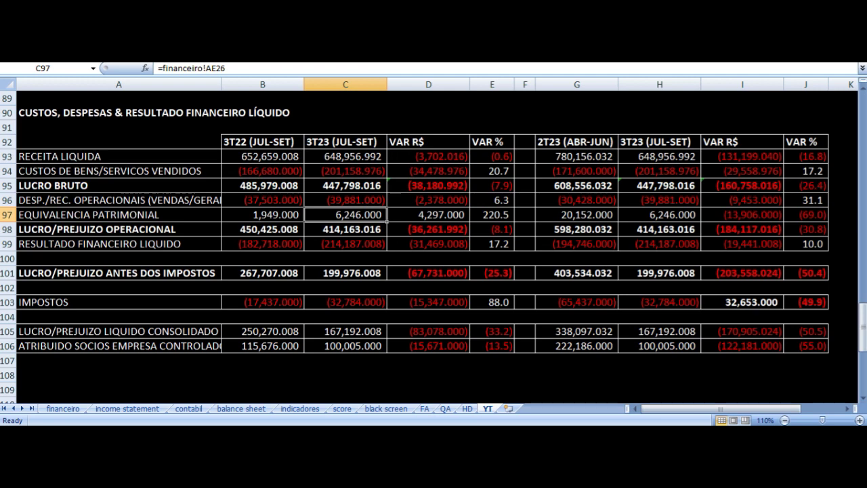
left_click(262, 214)
key("Right")
key("Left")
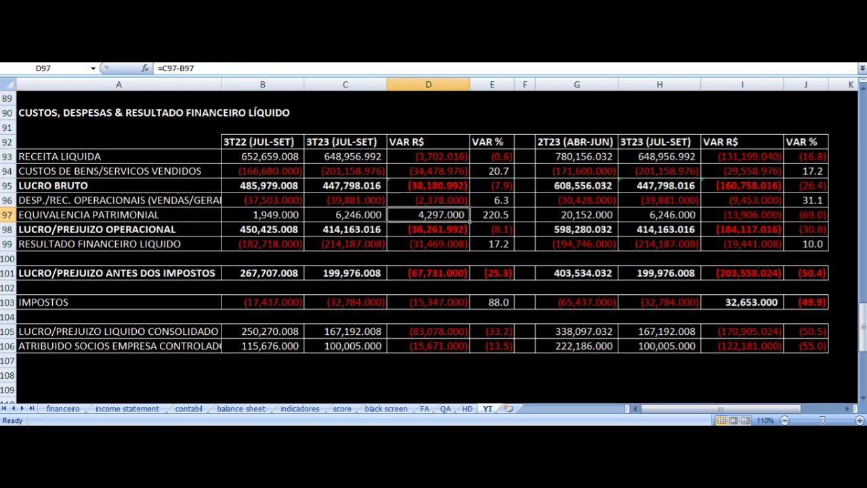
Review the LUCRO/PREJUIZO OPERACIONAL row, comparing 3T22 with 3T23 and the VAR R$
key("Down")
key("Left")
key("Left")
key("Left")
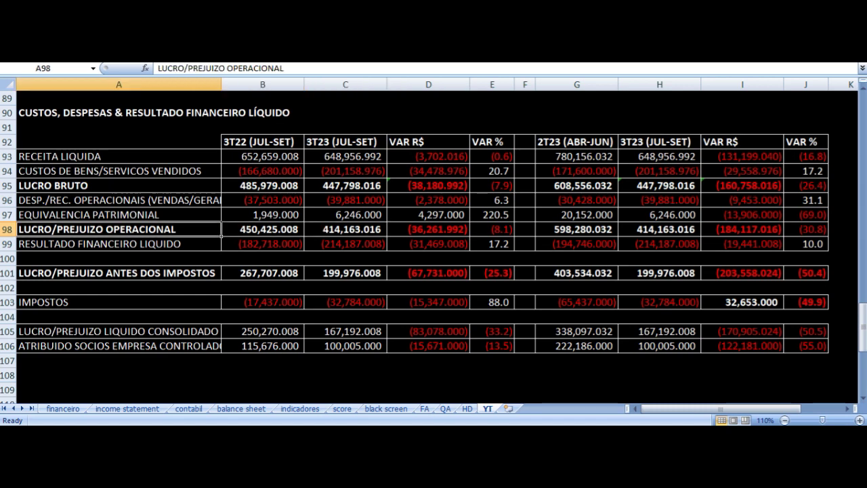
key("Right")
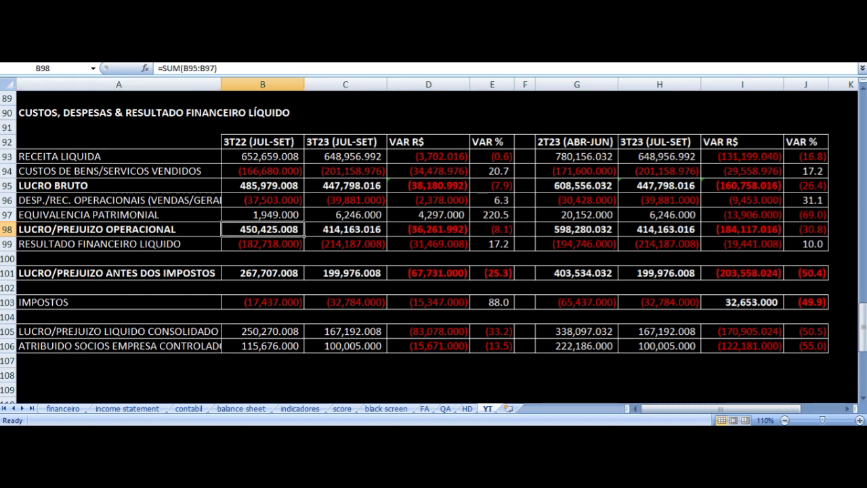
key("Right")
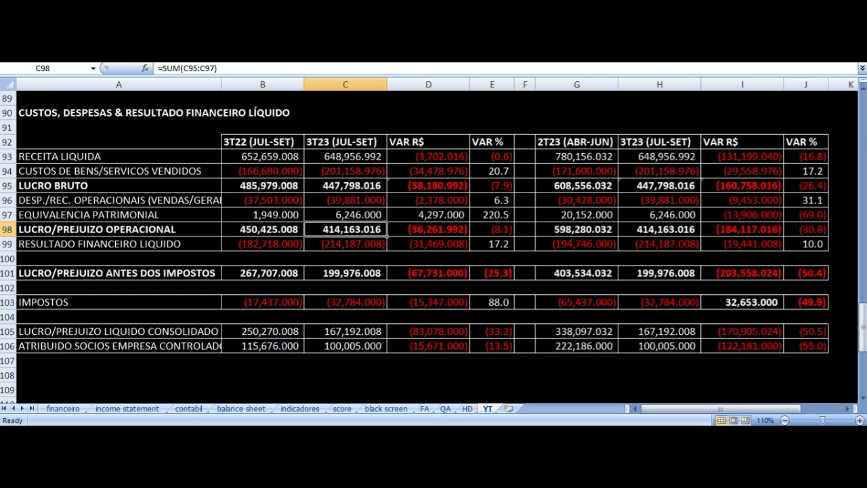
key("Right")
Recheck CUSTOS DE BENS/SERVICOS VENDIDOS for 3T22 against 3T23, including its VAR R$ and VAR %
key("Up")
key("Up")
key("Up")
key("Up")
key("Left")
key("Left")
key("Left")
key("Right")
key("Right")
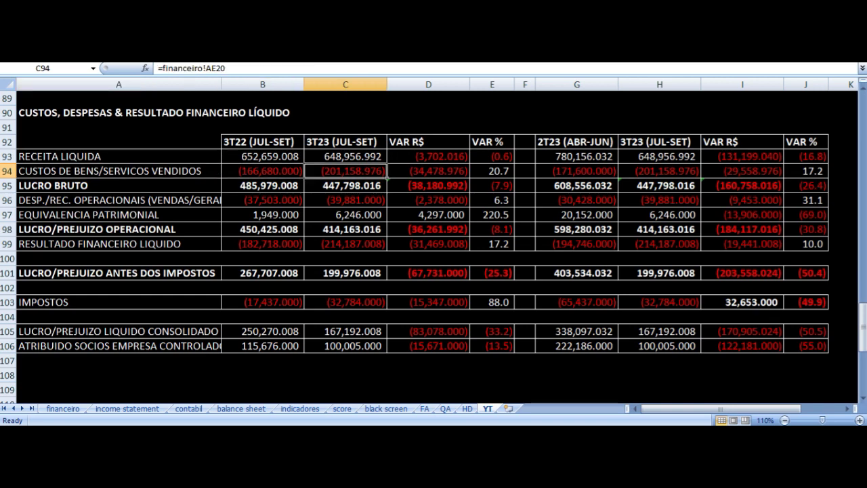
key("Right")
key("Left")
key("Right")
key("Right")
Check the combined 3T22 to 3T23 VAR R$ of RECEITA LIQUIDA and CUSTOS DE BENS/SERVICOS VENDIDOS by selecting D93:D94
key("Up")
key("Left")
key("Down")
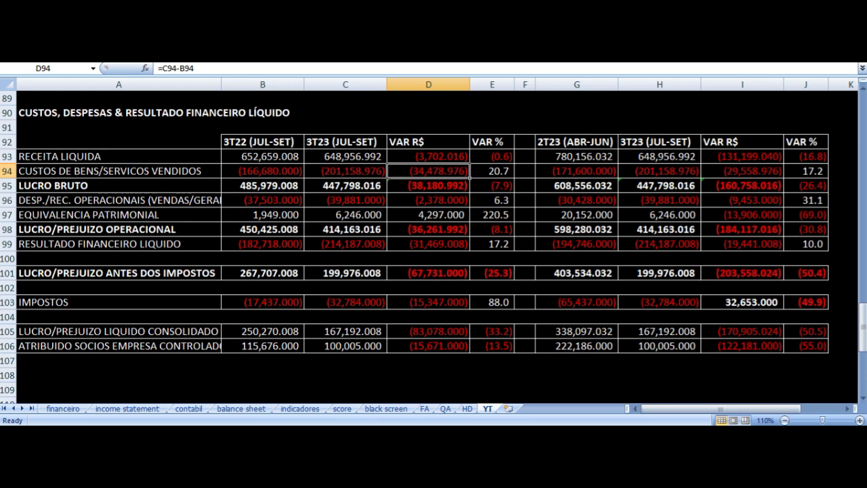
key("Up")
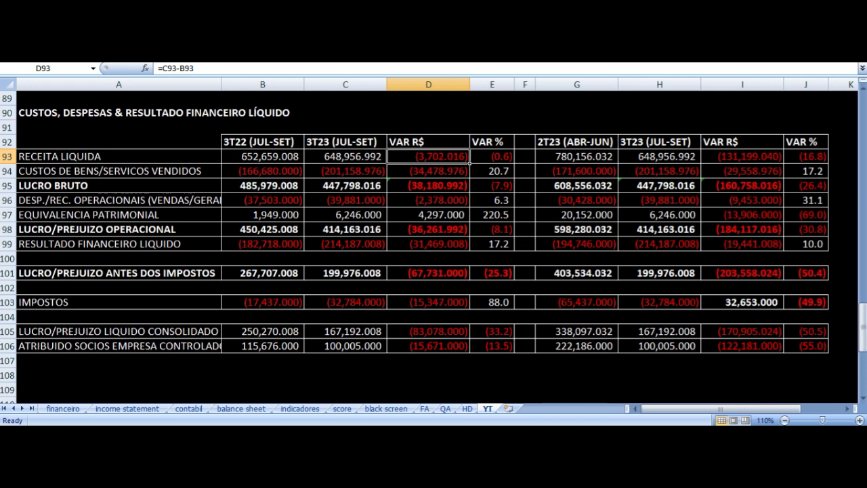
key("shift+Down")
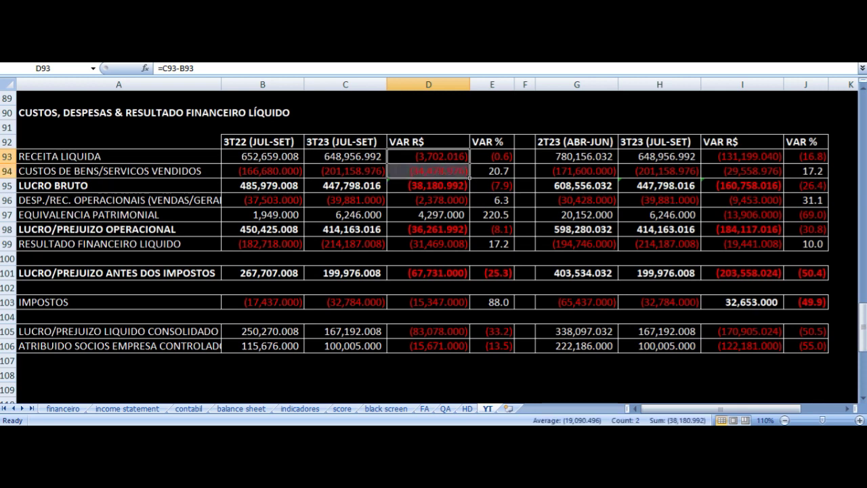
key("alt+equal")
Return to LUCRO/PREJUIZO OPERACIONAL and examine the row from 3T22 through to its VAR %
key("Left")
key("Left")
key("Left")
key("Right")
key("Right")
key("Right")
key("Left")
key("Down")
key("Down")
key("Down")
key("Left")
key("Left")
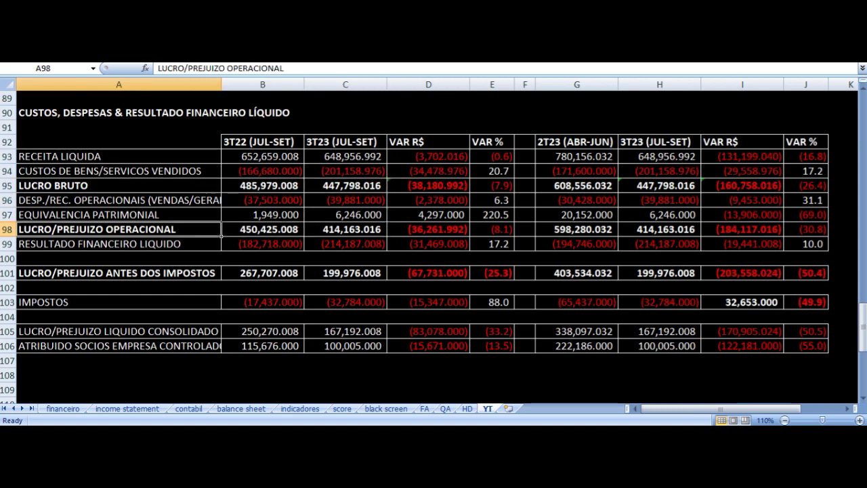
key("Right")
key("Right")
key("Right")
key("Right")
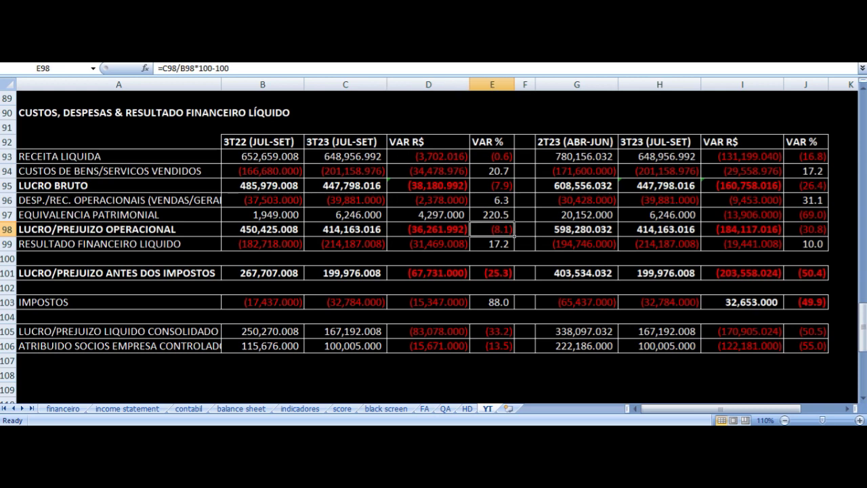
Review RESULTADO FINANCEIRO LIQUIDO, comparing 3T22 with 3T23 in value, VAR R$ and VAR %
key("Left")
key("Down")
key("Left")
key("Left")
key("Left")
key("Right")
key("Right")
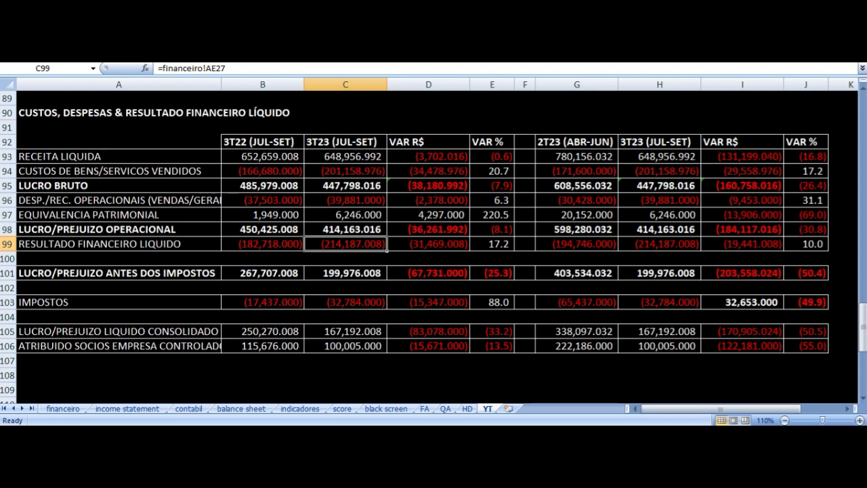
key("Right")
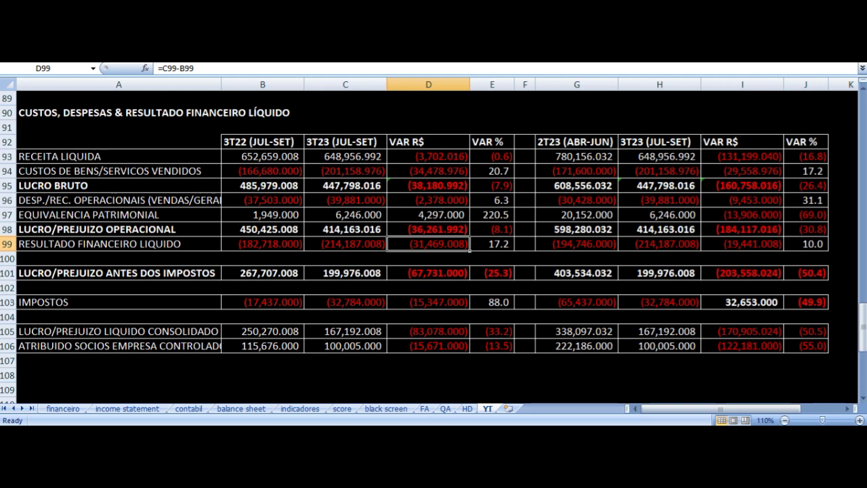
key("Right")
key("Left")
key("Left")
key("Left")
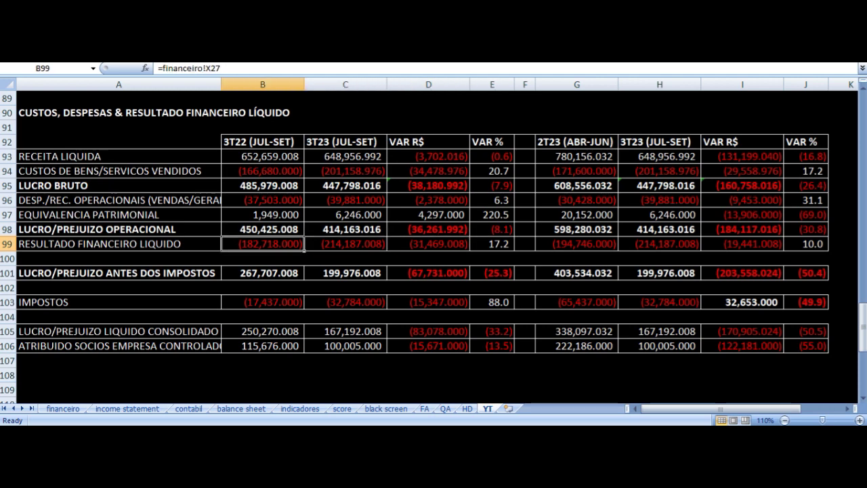
key("Right")
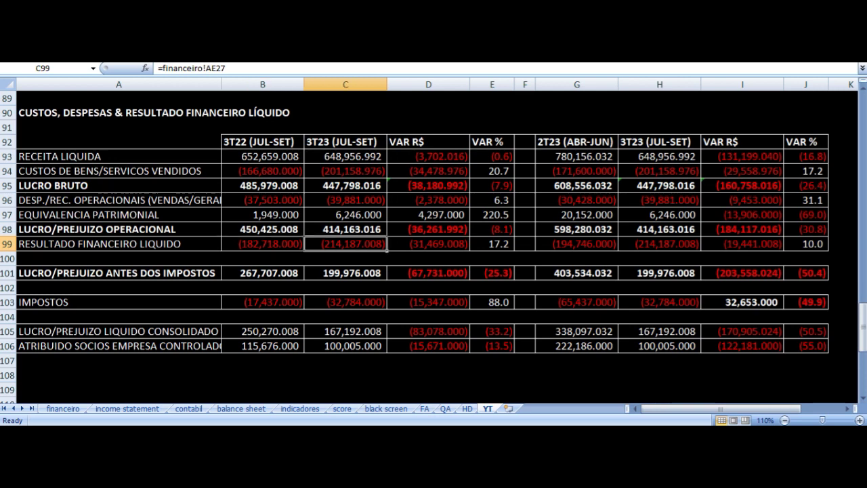
key("Right")
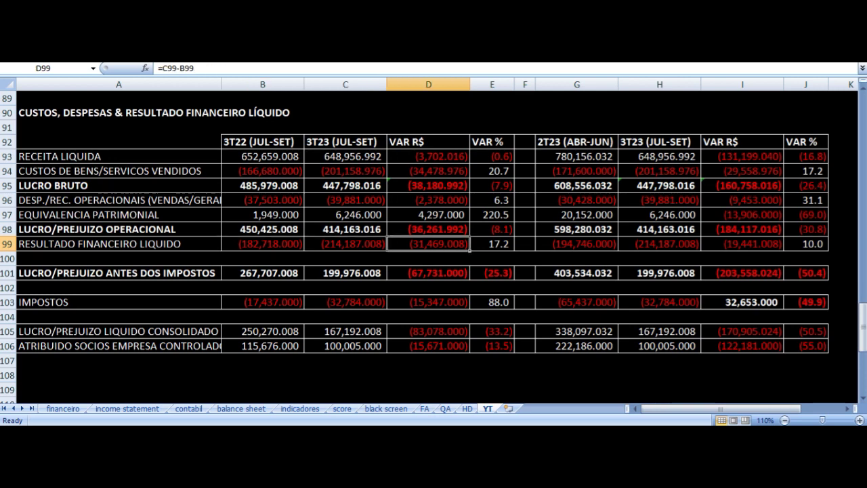
Compare the VAR R$ of RESULTADO FINANCEIRO LIQUIDO with those of CUSTOS DE BENS/SERVICOS VENDIDOS and RECEITA LIQUIDA
key("Up")
key("Up")
key("Up")
key("Up")
key("Up")
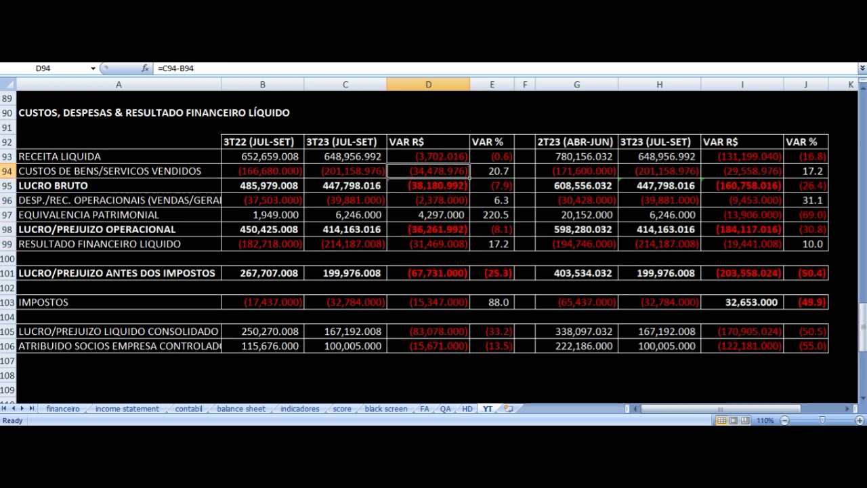
key("Up")
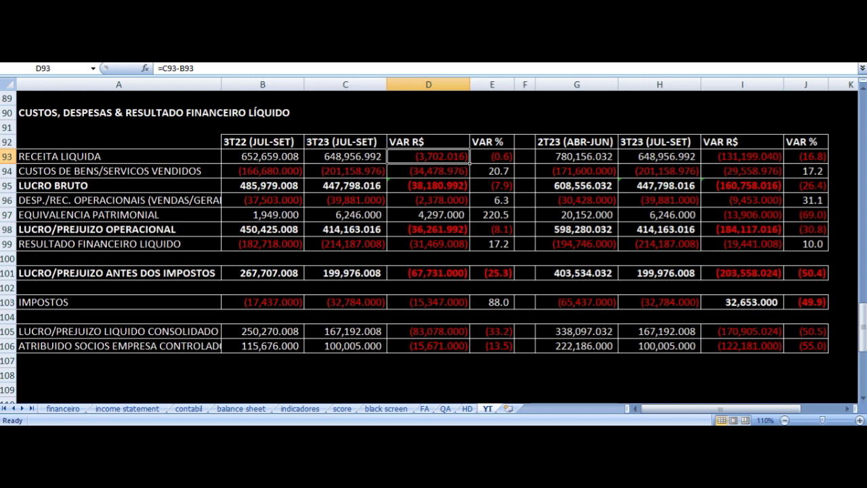
Review LUCRO/PREJUIZO ANTES DOS IMPOSTOS, comparing 3T22 with 3T23 in value and percentage variation
key("Down")
key("Down")
key("Down")
key("Down")
key("Down")
key("Down")
key("Down")
key("Down")
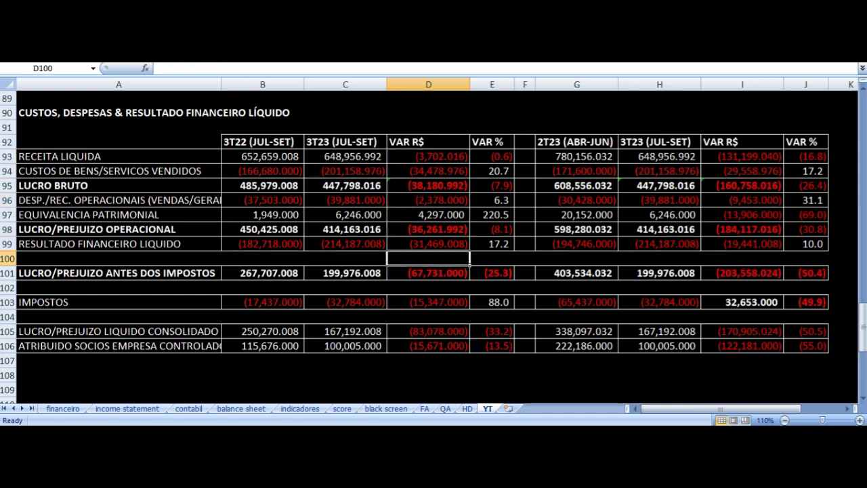
key("Left")
key("Left")
key("Left")
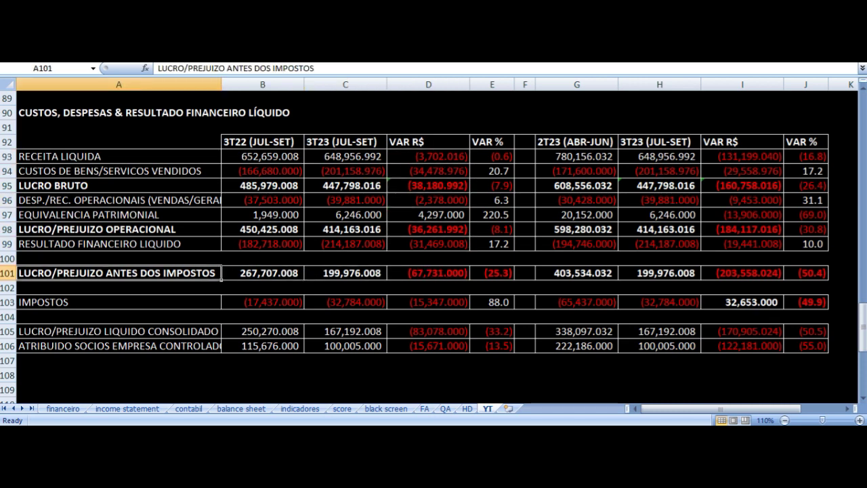
key("Right")
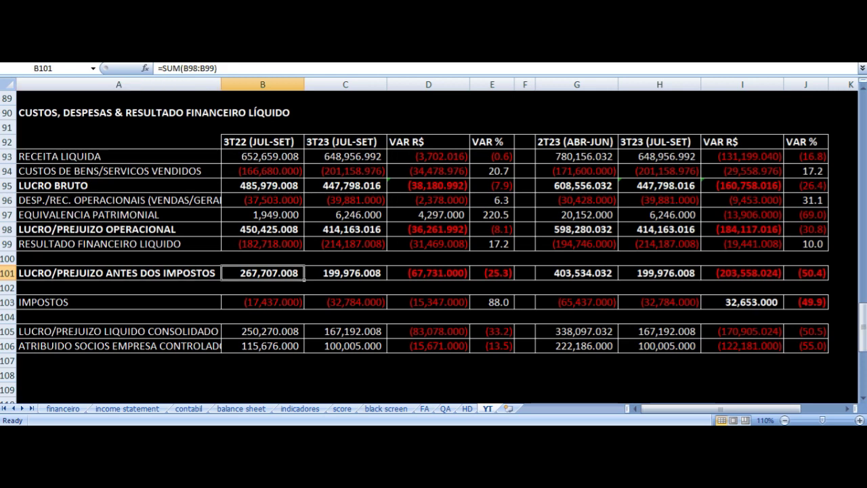
key("Right")
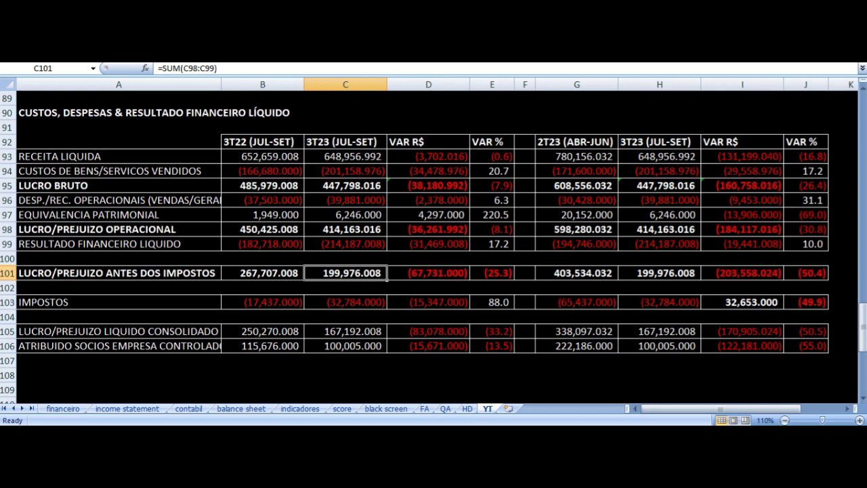
key("Right")
key("Right")
Review the IMPOSTOS row, comparing 3T22 with 3T23 and the VAR R$
key("Down")
key("Down")
key("Left")
key("Left")
key("Left")
key("Left")
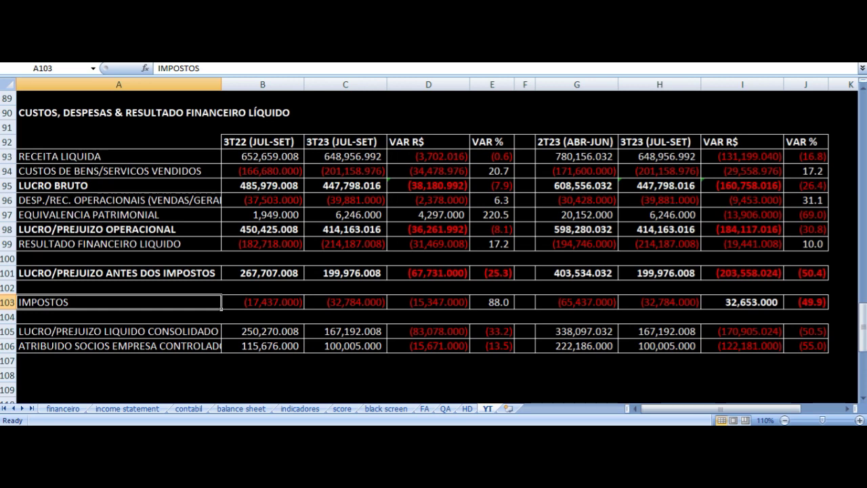
key("Right")
key("Right")
key("Right")
Review LUCRO/PREJUIZO LIQUIDO CONSOLIDADO, starting with the 3T22 value
key("Down")
key("Down")
key("Down")
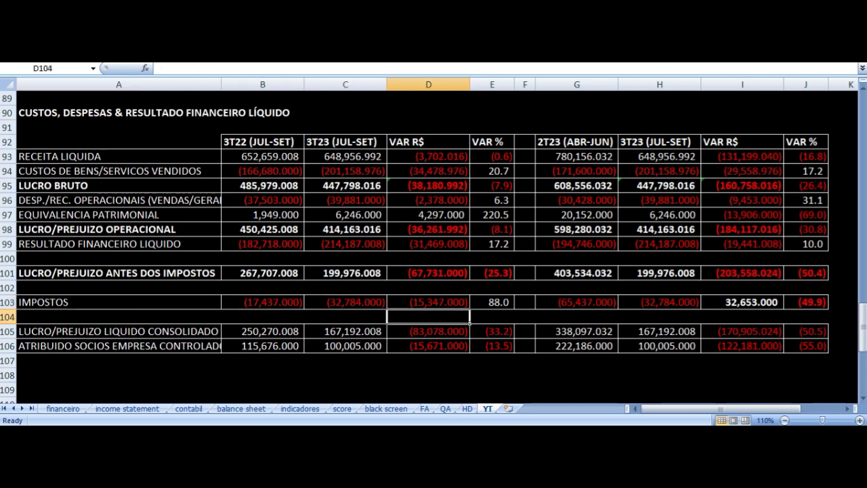
key("Up")
key("Left")
key("Left")
key("Left")
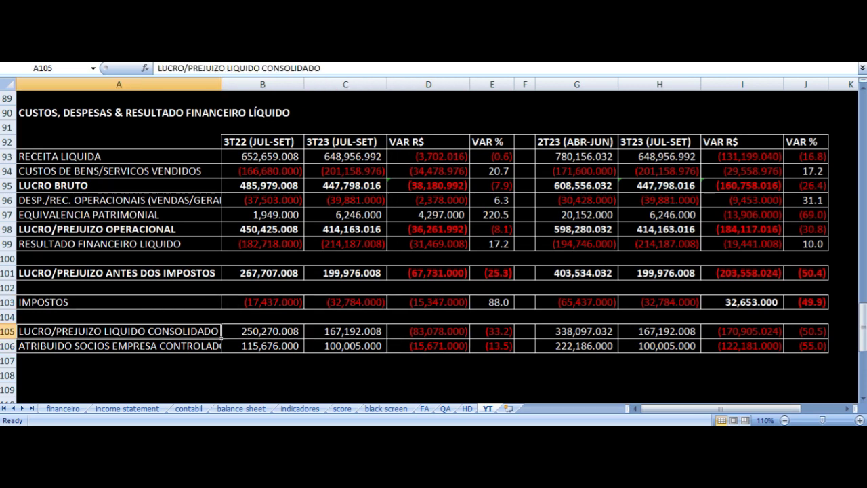
key("Right")
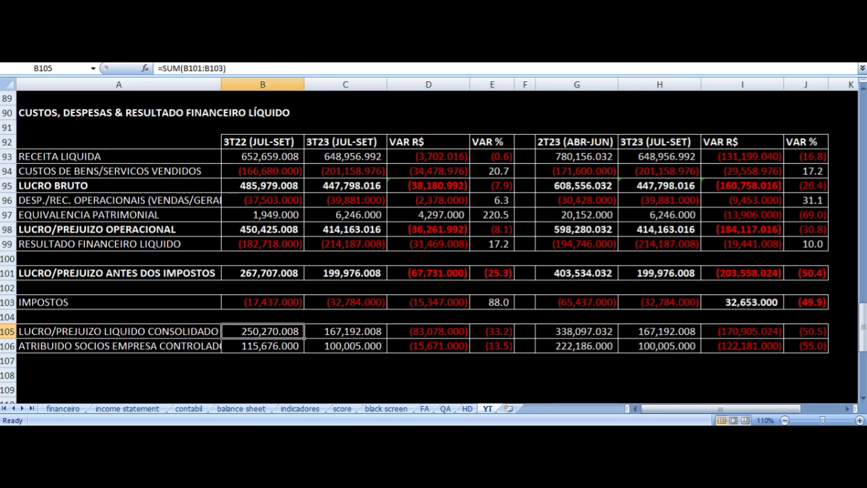
Compare consolidated net profit and the share attributed to controlling shareholders between 3T22 and 3T23, including their variations
key("Right")
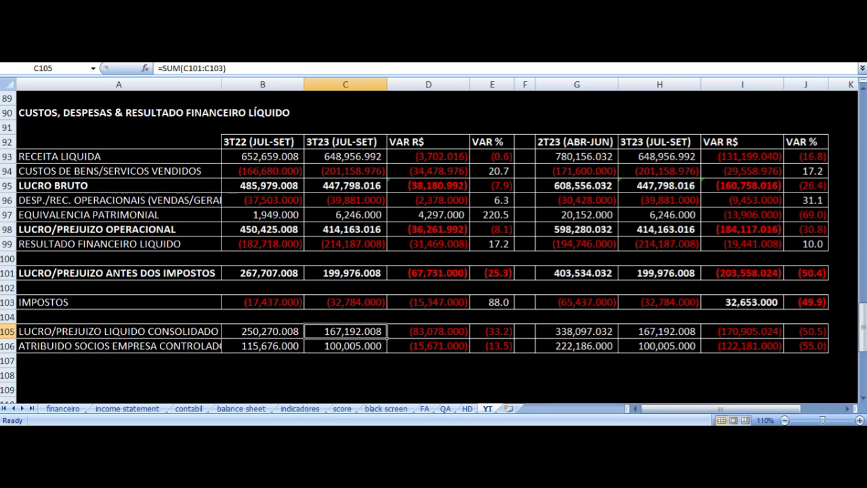
key("Down")
key("Left")
key("Left")
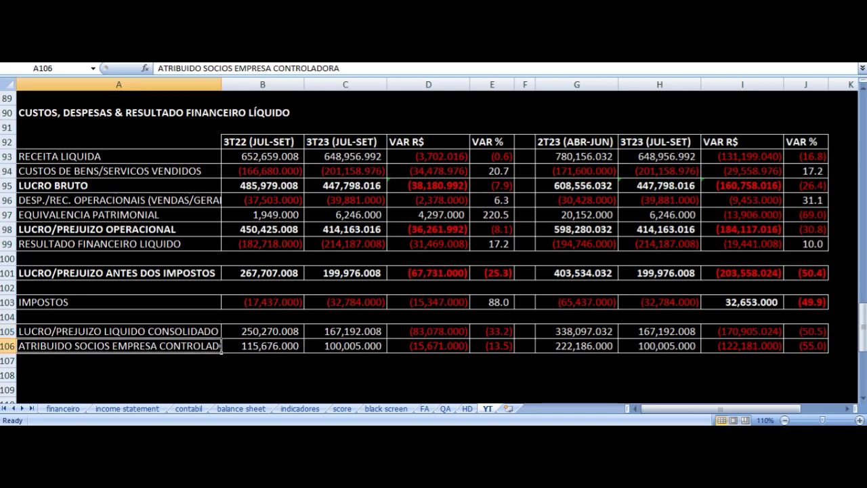
left_click(263, 346)
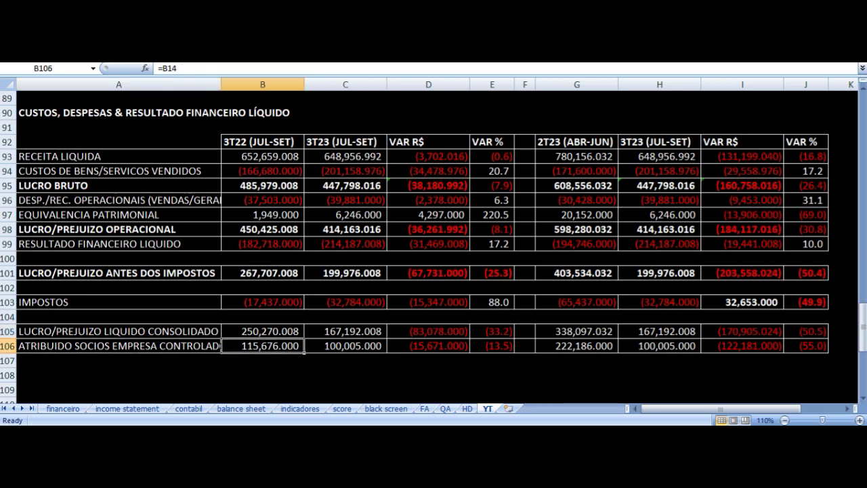
left_click(345, 345)
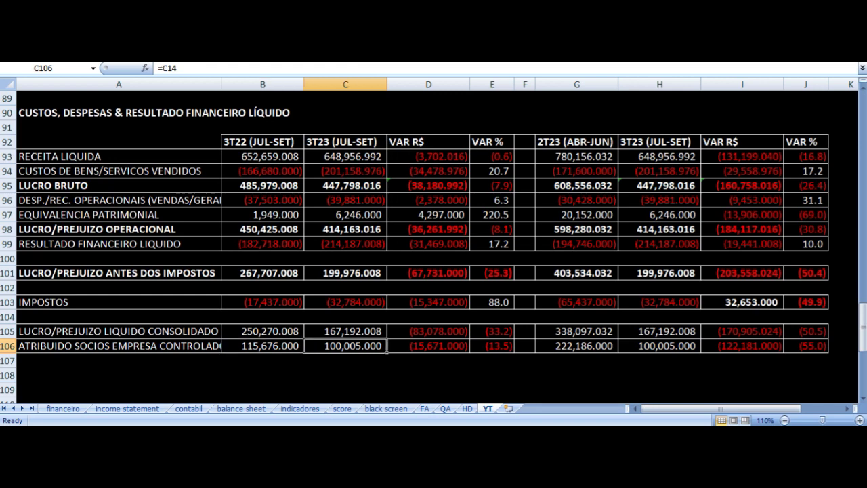
left_click(428, 345)
left_click(492, 346)
left_click(492, 331)
left_click(491, 346)
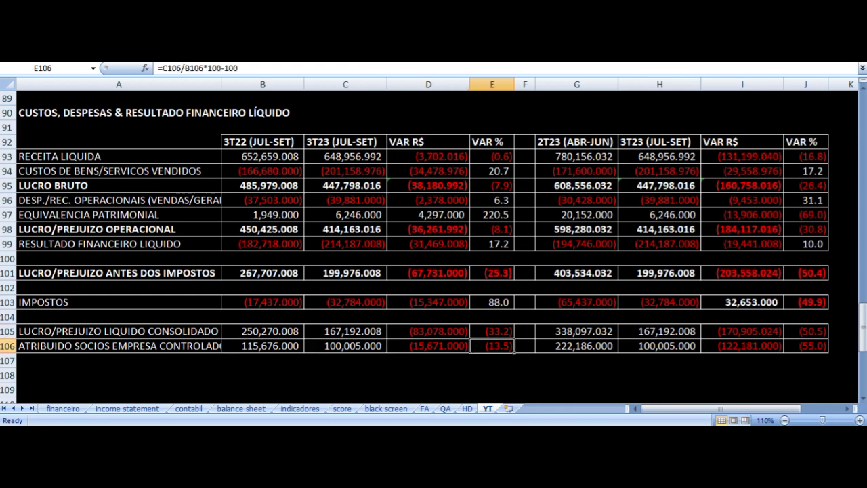
Review the 3T22 to 3T23 percentage variations across the income statement lines, from revenue and costs to net profit
key("Up")
key("Up")
key("Up")
key("Up")
key("Up")
key("Up")
key("Up")
key("Up")
key("Up")
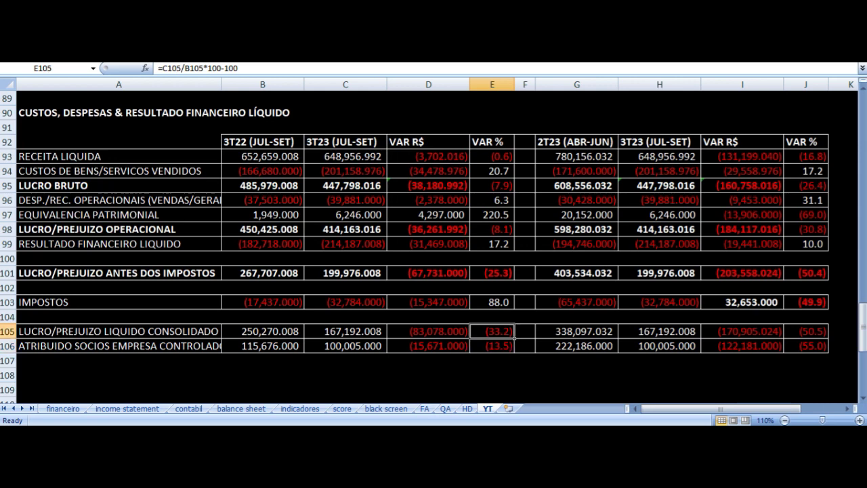
key("Up")
key("Up")
key("Up")
key("Up")
key("Up")
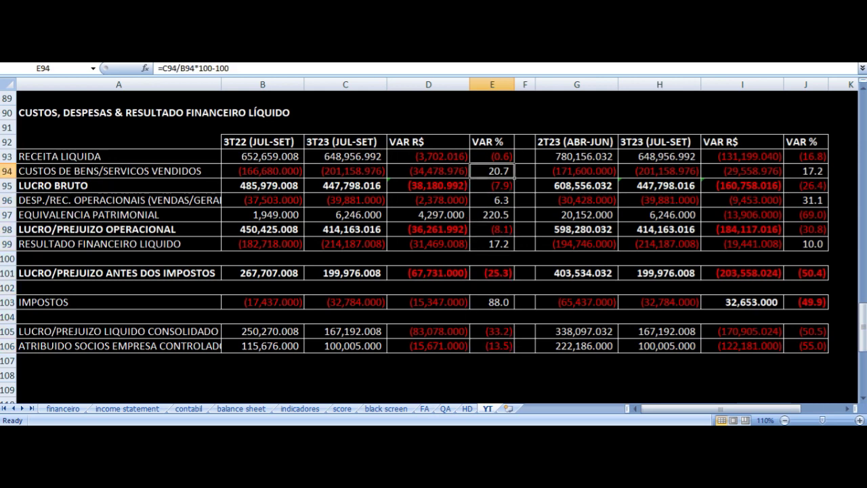
key("Down")
key("Down")
key("Down")
key("Down")
key("Down")
key("Down")
key("Down")
key("Down")
key("Down")
key("Down")
key("Down")
key("Down")
key("Down")
key("Down")
key("Down")
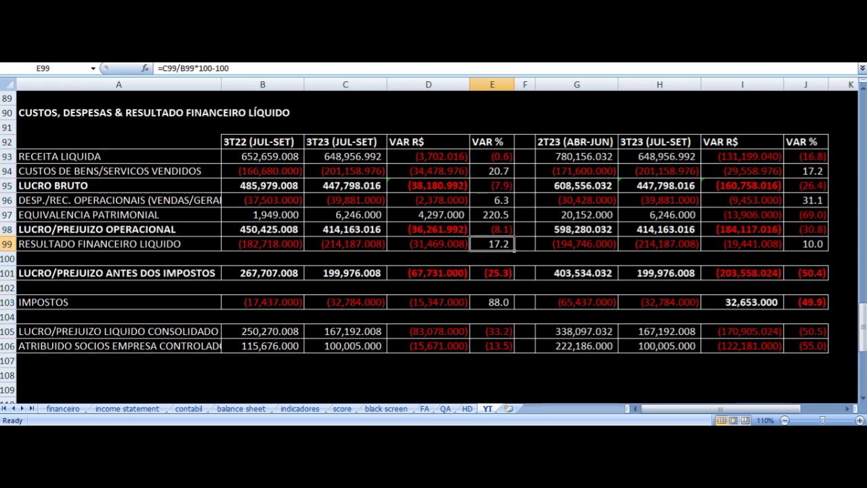
key("Up")
key("Up")
key("Up")
key("Up")
key("Up")
key("Up")
key("Up")
key("Up")
key("Up")
key("Up")
key("Up")
key("Up")
key("Up")
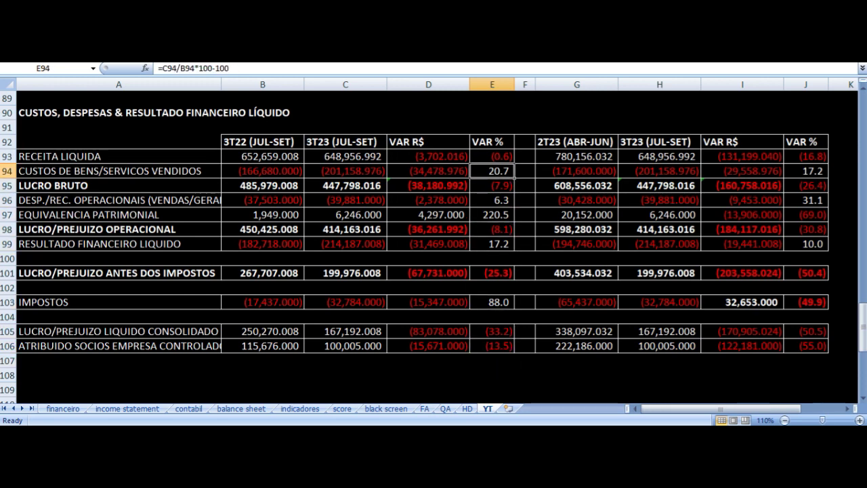
Examine net revenue for 2T23 against 3T23, including its absolute and percentage variations
key("Right")
key("Right")
key("Up")
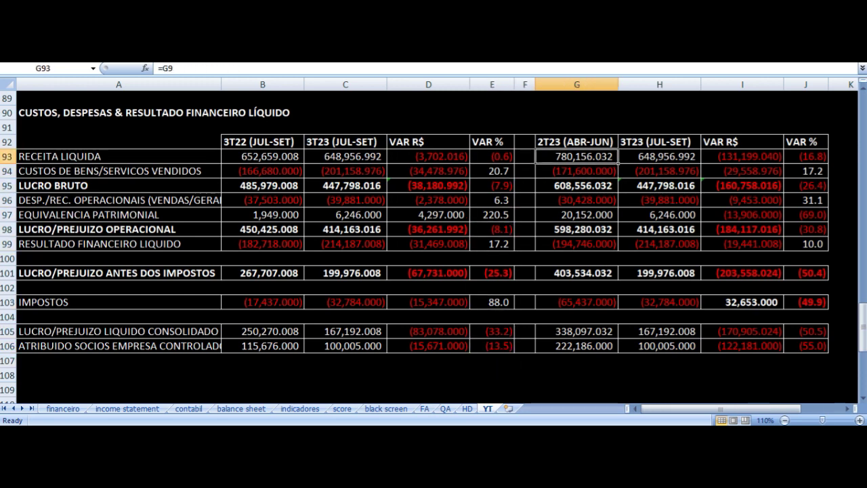
key("Right")
key("Right")
key("Right")
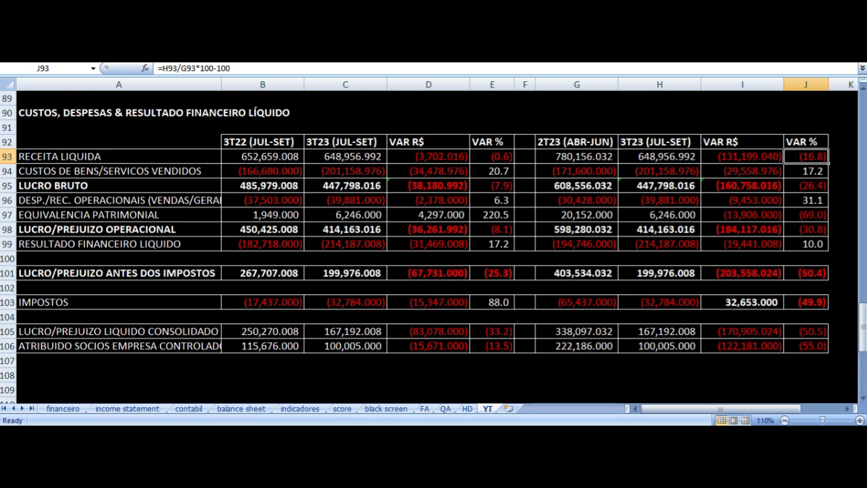
key("Left")
key("Left")
key("Left")
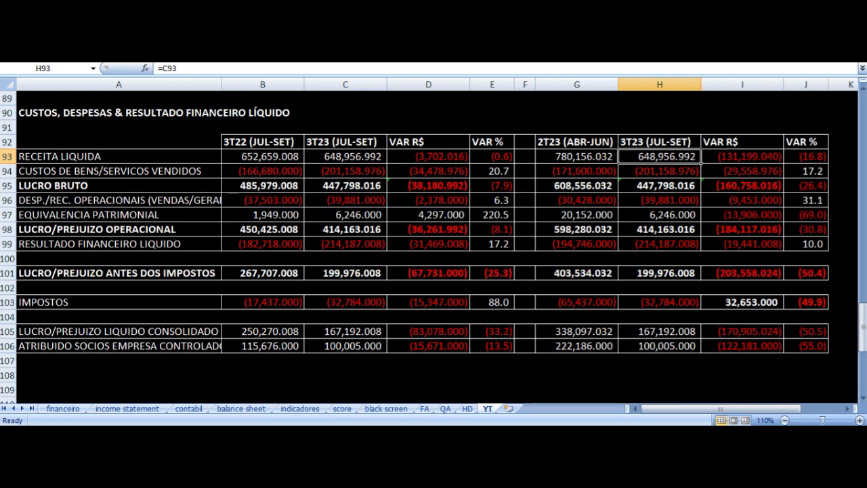
key("Right")
key("Right")
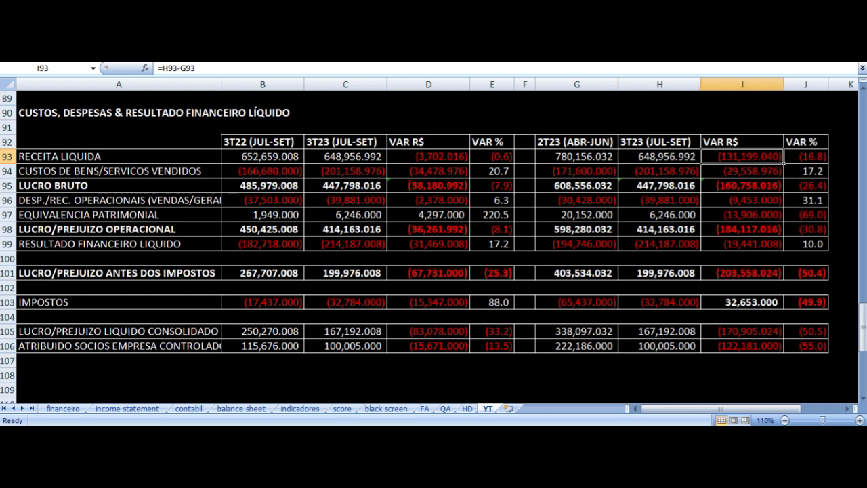
Examine the 2T23 to 3T23 variations in cost of goods and services sold and in gross profit
key("Down")
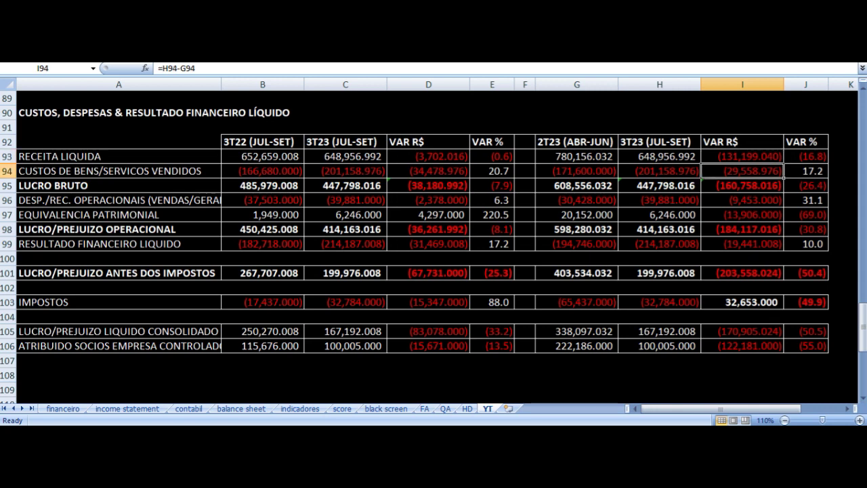
key("Right")
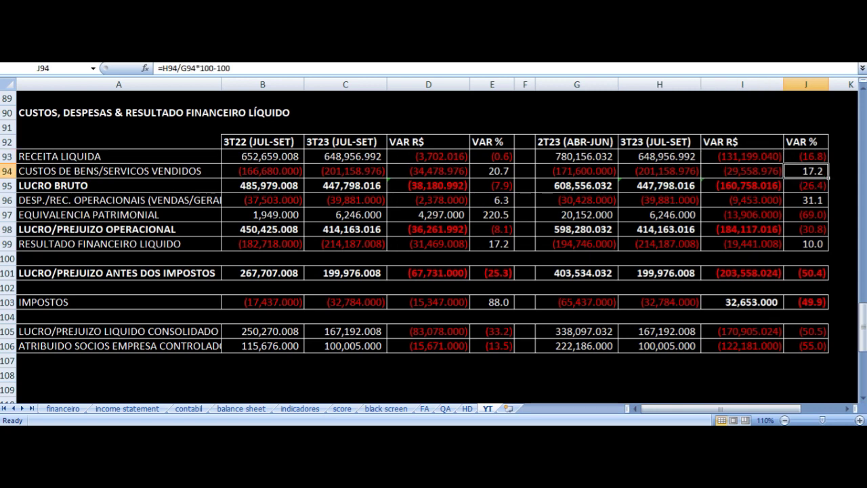
key("Left")
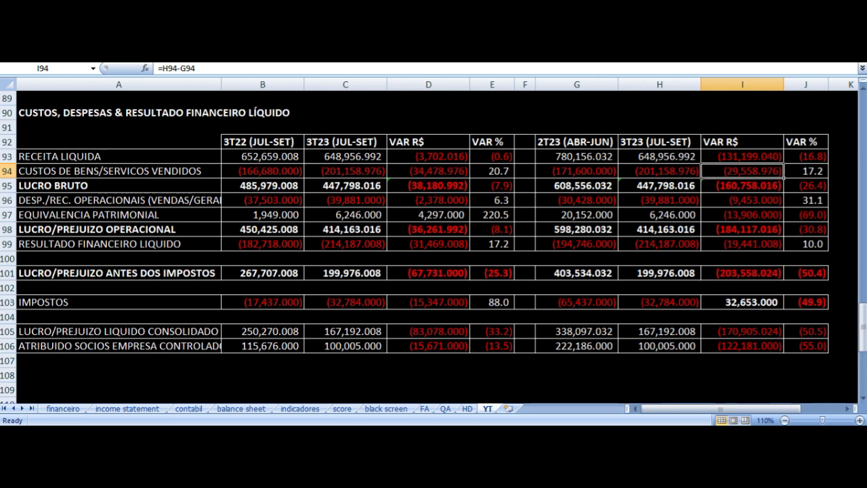
key("Up")
key("Down")
key("Down")
key("Right")
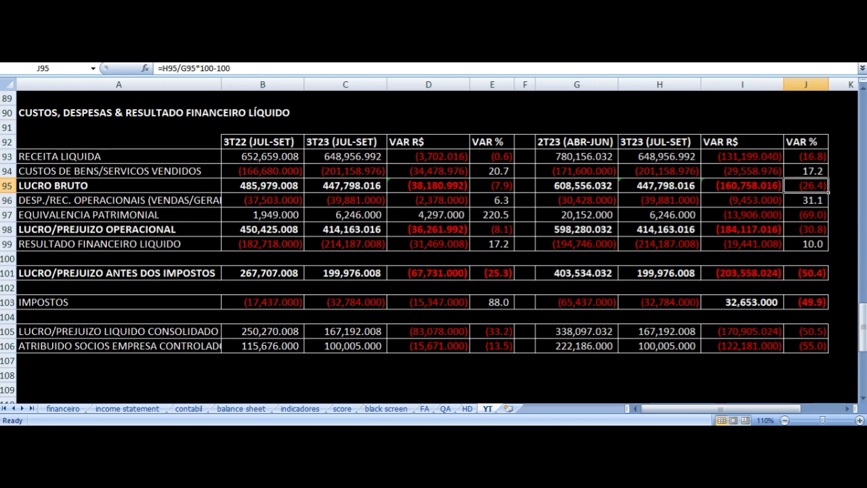
key("Left")
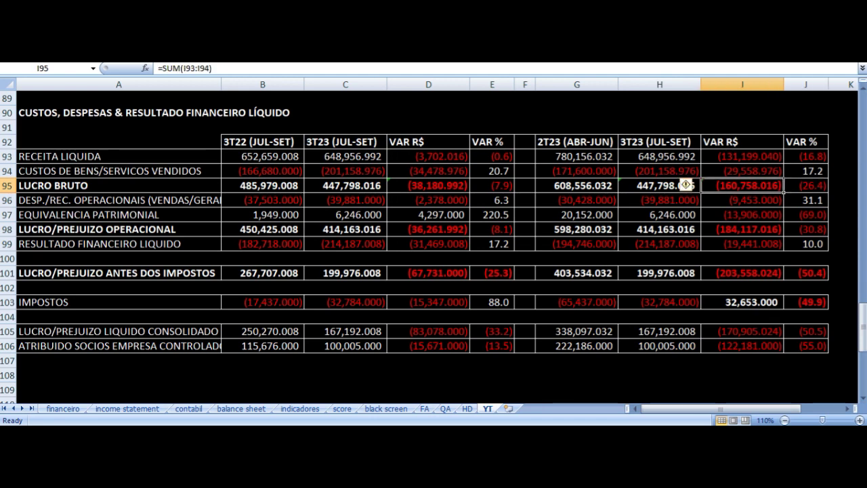
Compare operating expenses and income between 2T23 and 3T23, including the absolute and percentage variations
key("Down")
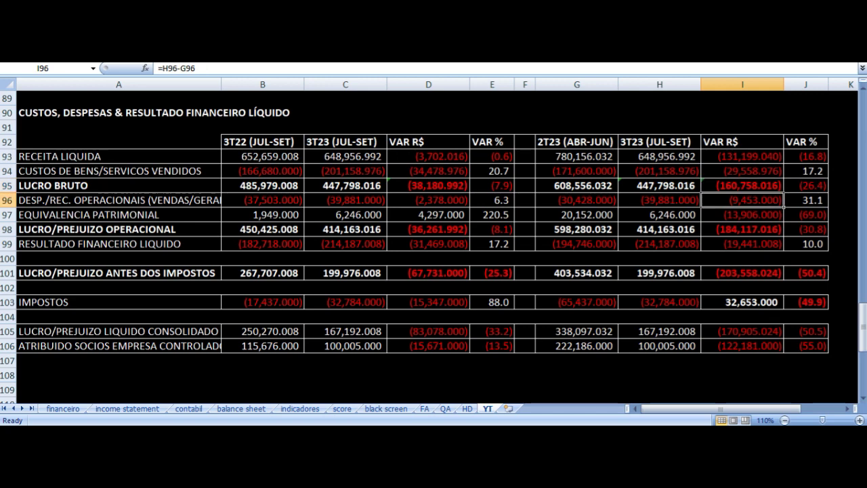
key("Left")
key("Left")
key("Right")
key("Right")
key("Right")
key("Left")
key("Left")
key("Left")
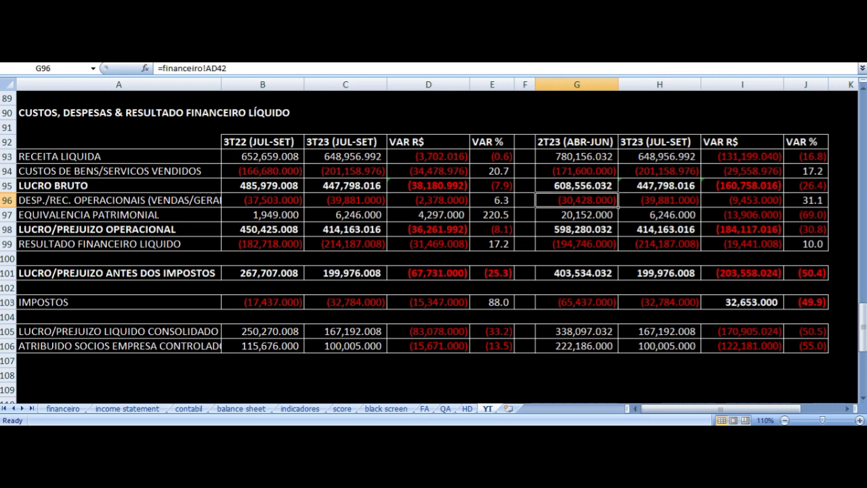
Compare the equity-method result (EQUIVALENCIA PATRIMONIAL) between 2T23 and 3T23, including its variations
key("Right")
key("Down")
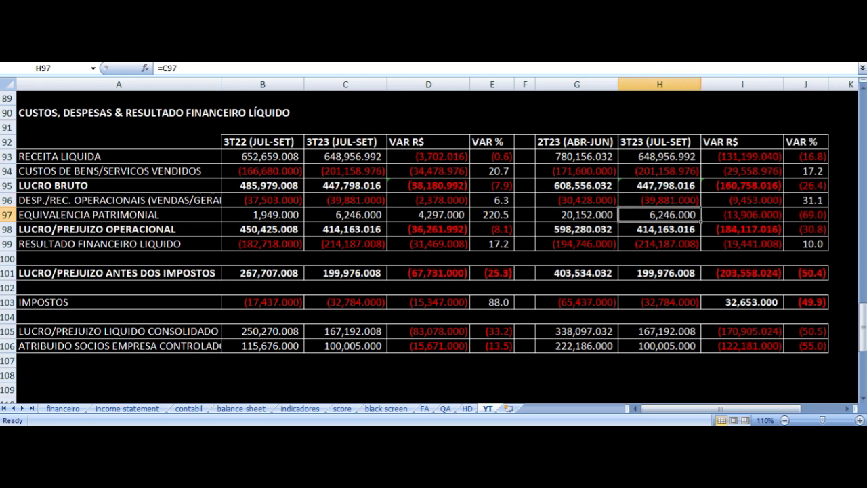
key("Right")
key("Right")
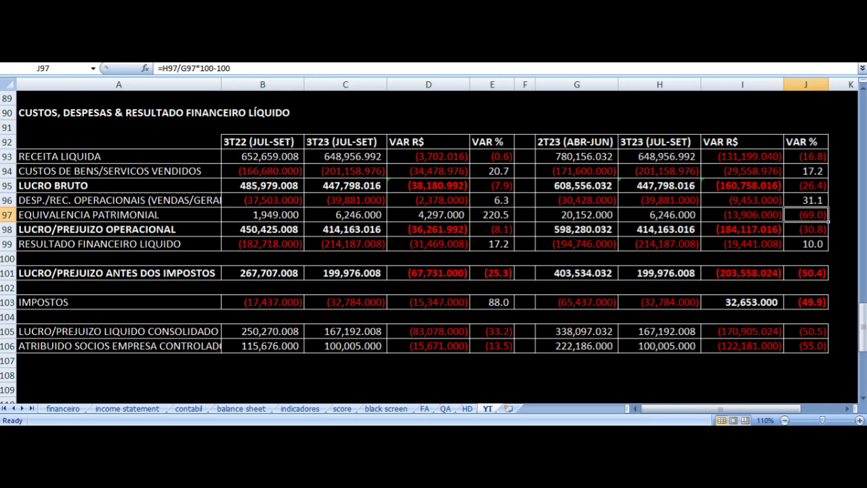
key("Left")
key("Left")
key("Left")
key("Right")
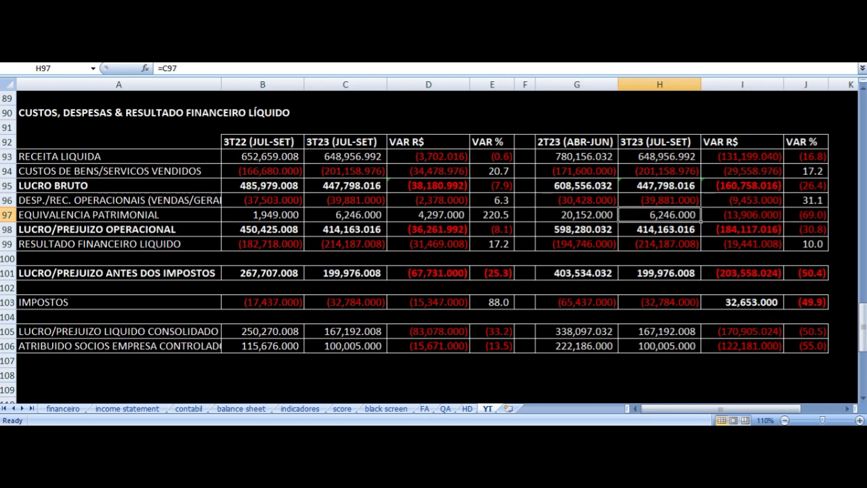
Examine operating profit and the net financial result for 2T23 against 3T23, including their variations
key("Down")
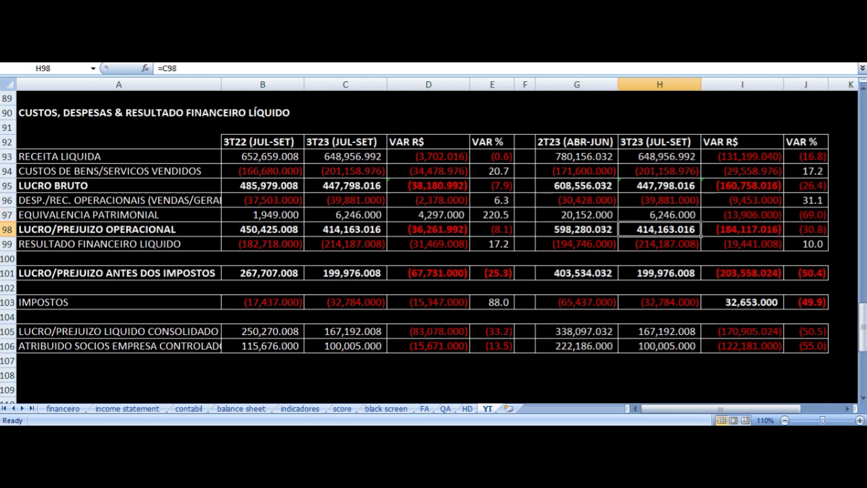
key("Left")
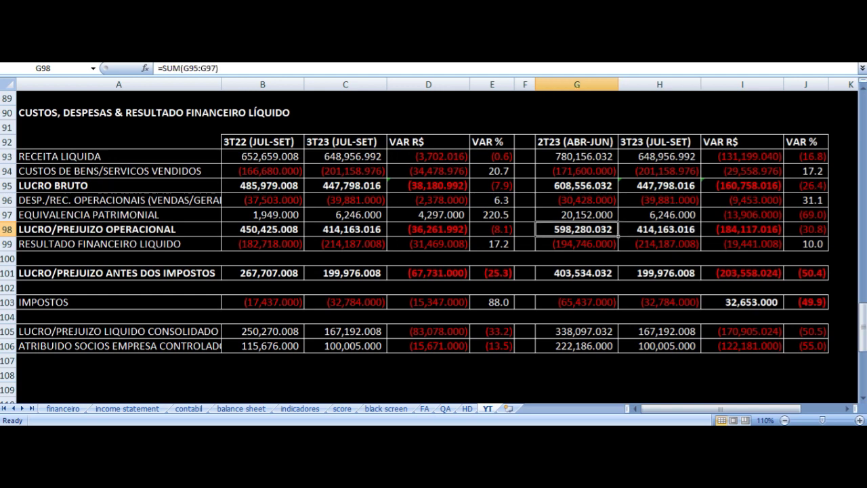
key("Right")
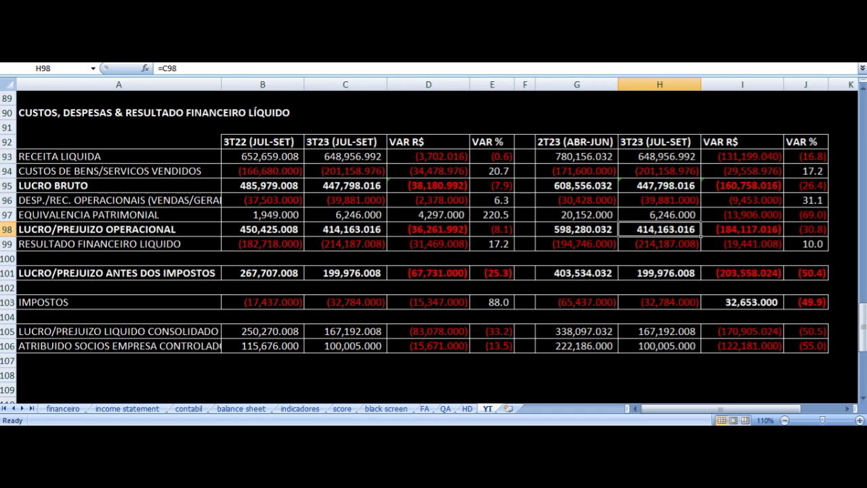
key("Right")
key("Right")
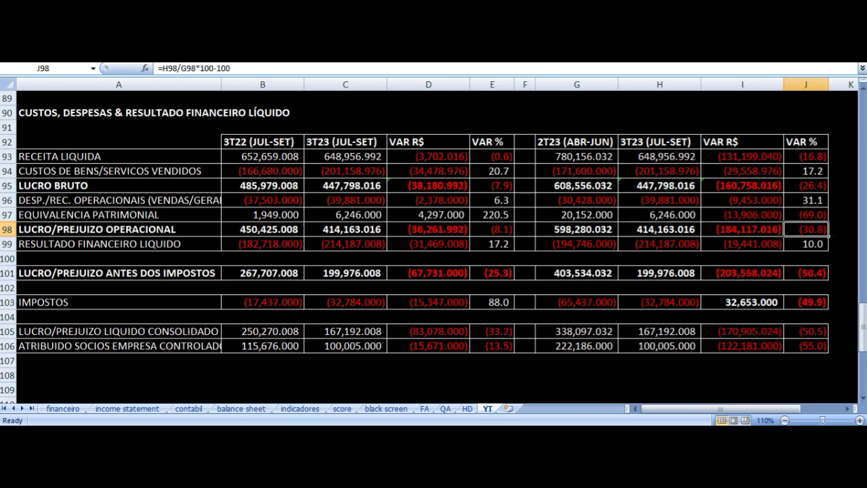
key("Left")
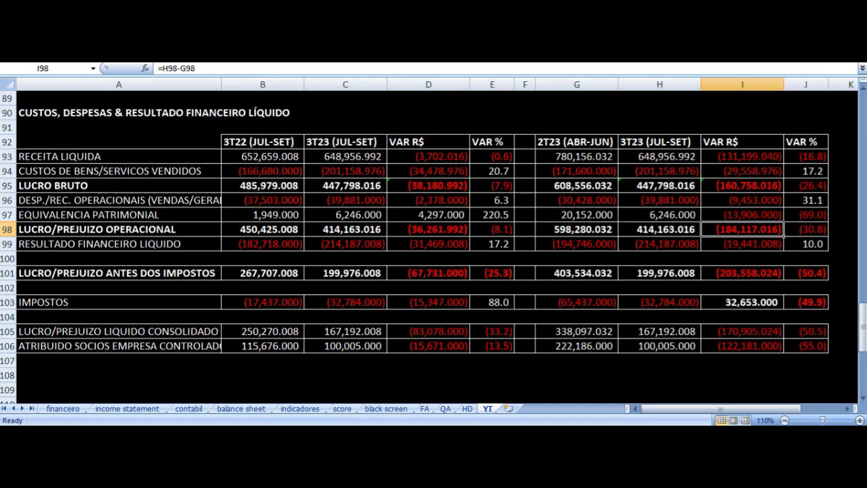
key("Down")
key("Left")
key("Left")
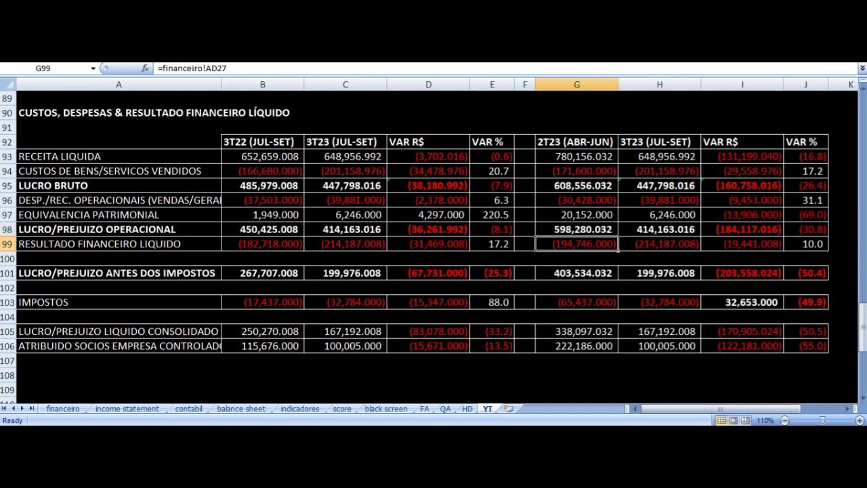
key("Right")
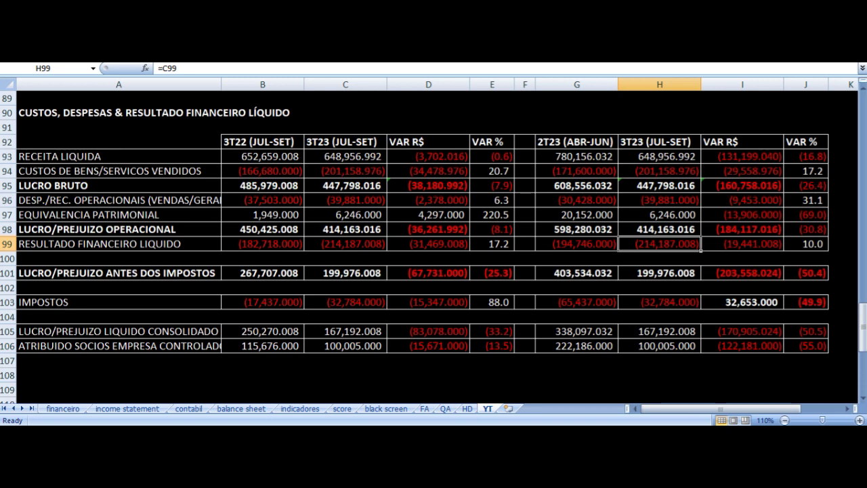
key("Right")
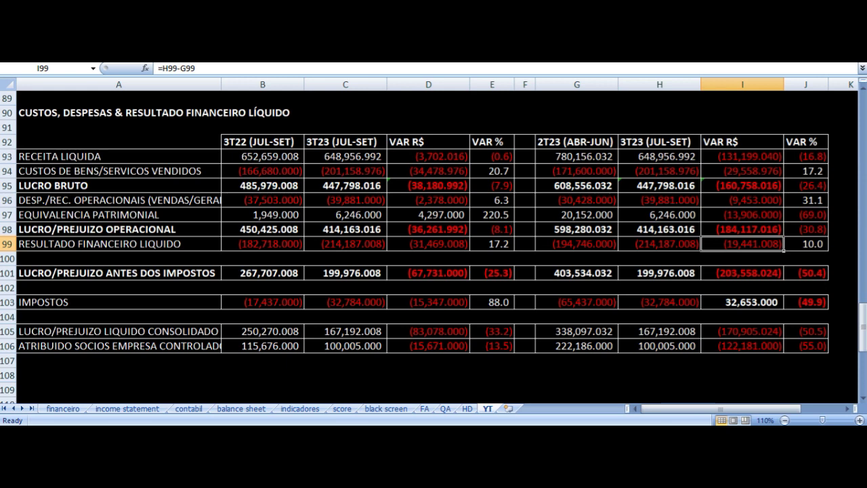
Compare profit before taxes (LUCRO/PREJUIZO ANTES DOS IMPOSTOS) between 2T23 and 3T23, checking it against the lines above and its variations
key("Down")
key("Down")
key("Left")
key("Left")
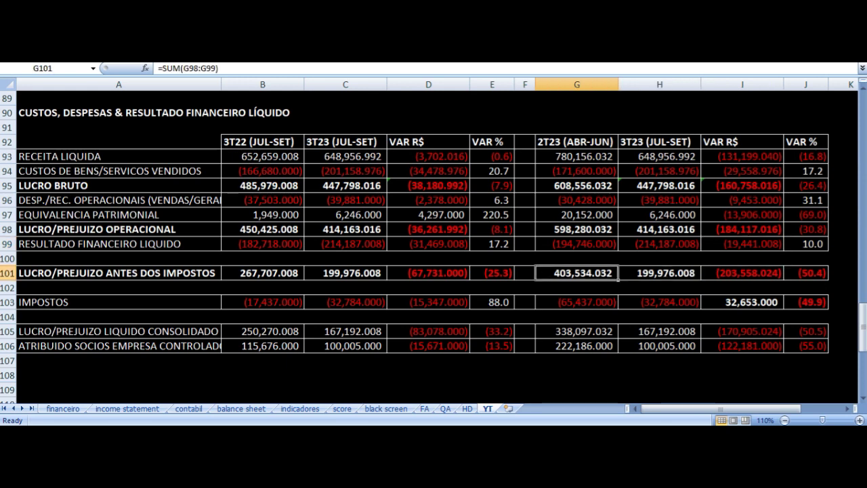
key("Up")
key("Up")
key("Up")
key("Up")
key("Up")
key("Up")
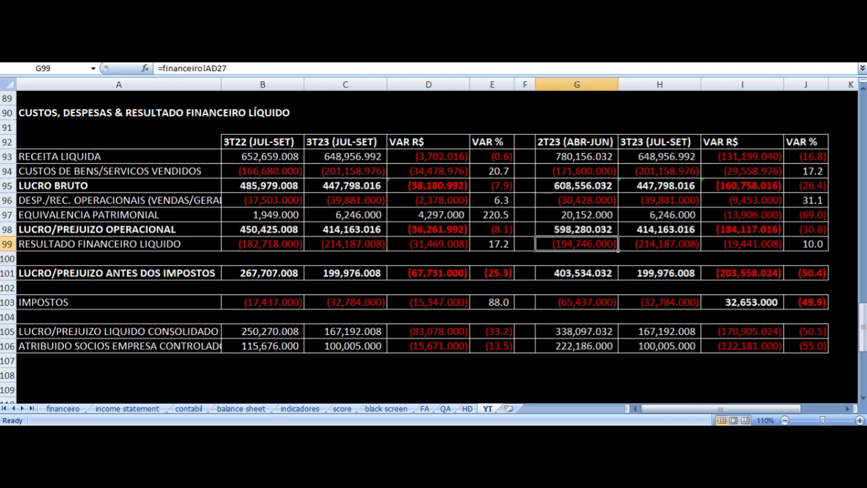
key("Down")
key("Down")
key("Down")
key("Down")
key("Down")
key("Down")
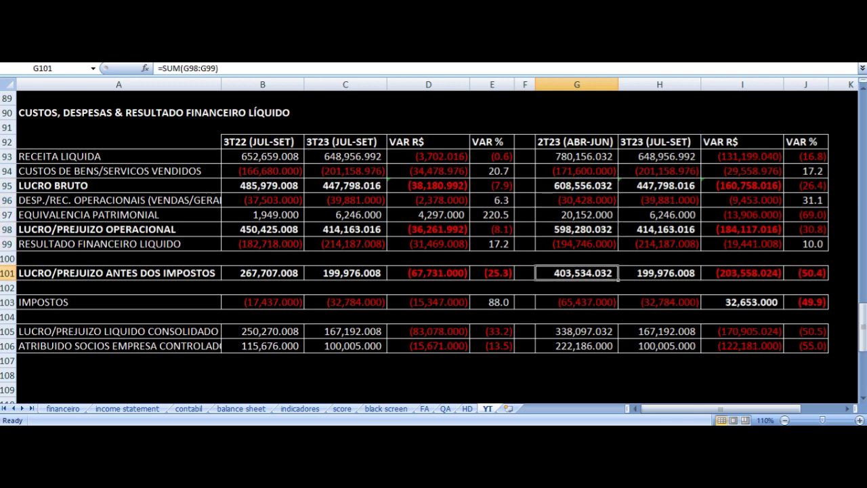
key("Right")
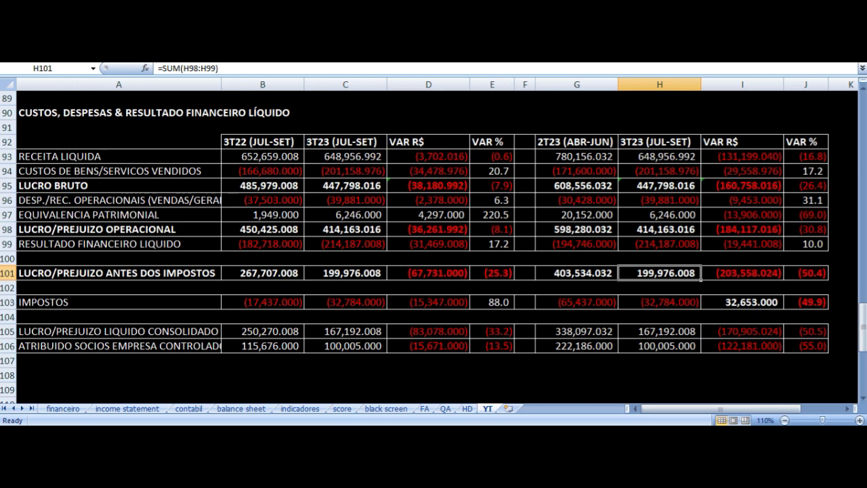
key("Right")
key("Right")
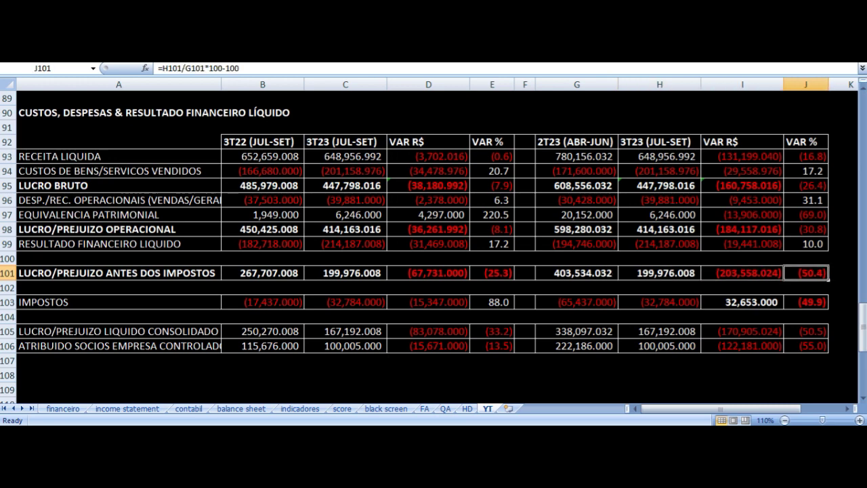
Review the 2T23 to 3T23 variations in R$ from costs of goods sold down to the net financial result
key("Left")
key("Up")
key("Up")
key("Up")
key("Up")
key("Up")
key("Up")
key("Up")
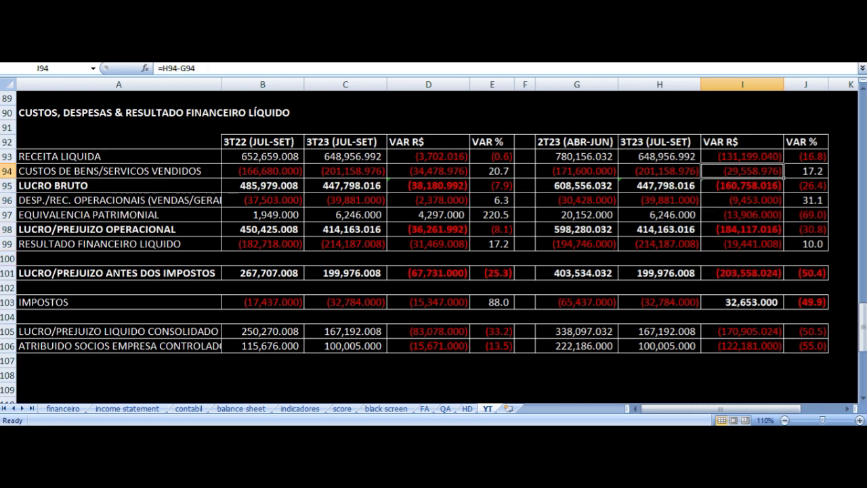
key("Down")
key("Down")
key("Left")
key("Right")
key("Right")
key("Left")
key("Down")
key("Down")
key("Down")
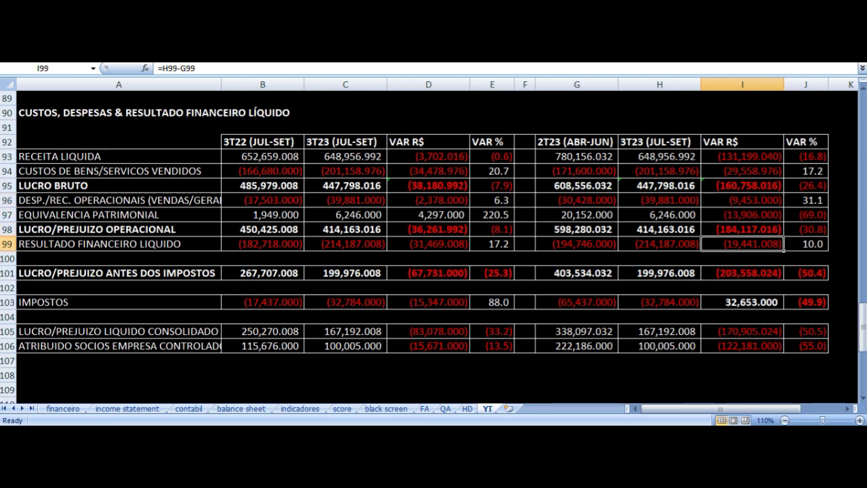
Recheck the 3T23 equity-method result and its variation in R$ against 2T23
key("Up")
key("Up")
key("Left")
key("Right")
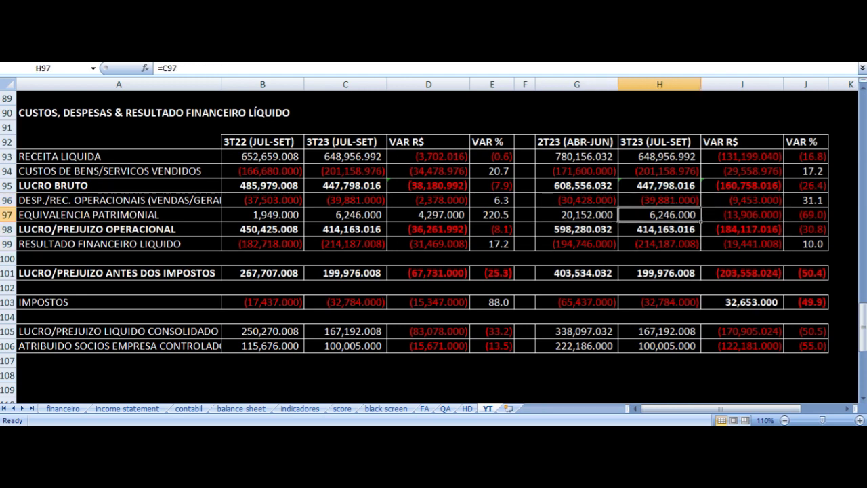
key("Right")
Compare taxes (IMPOSTOS) between 2T23 and 3T23, including the variation in R$
key("Down")
key("Down")
key("Down")
key("Down")
key("Down")
key("Down")
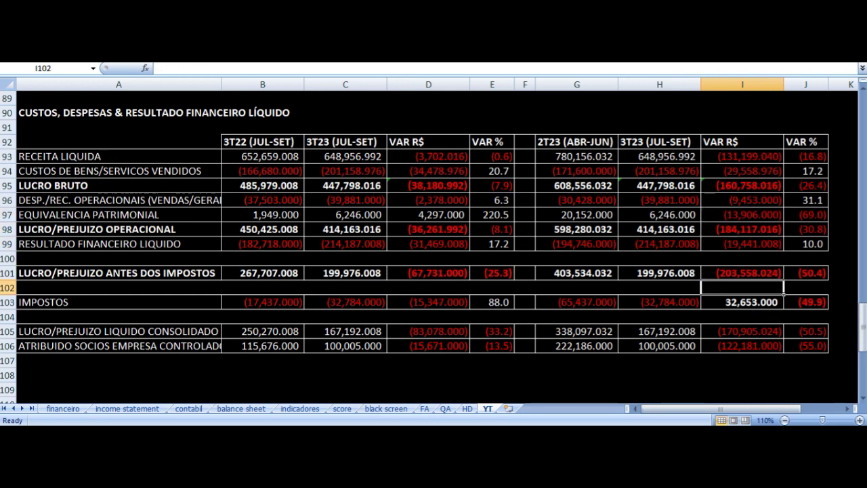
key("Left")
key("Left")
key("Right")
key("Right")
key("Down")
Compare consolidated net profit between 2T23 and 3T23, including the percentage variation
key("Left")
key("Left")
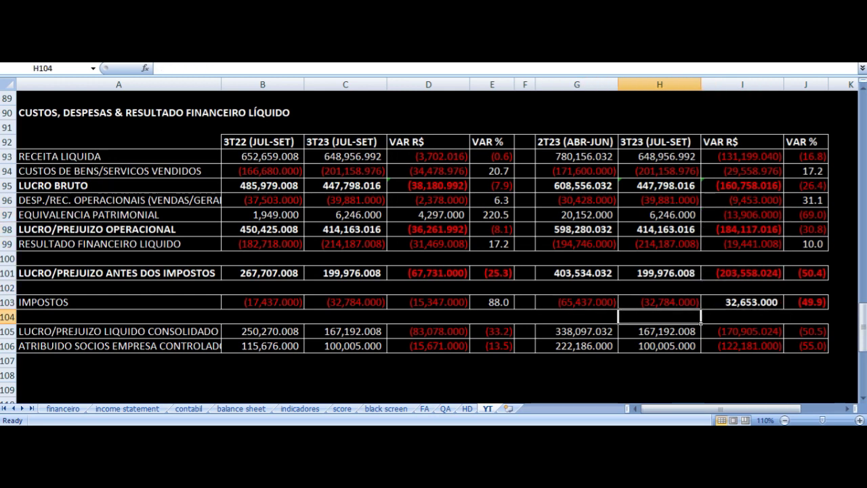
key("Down")
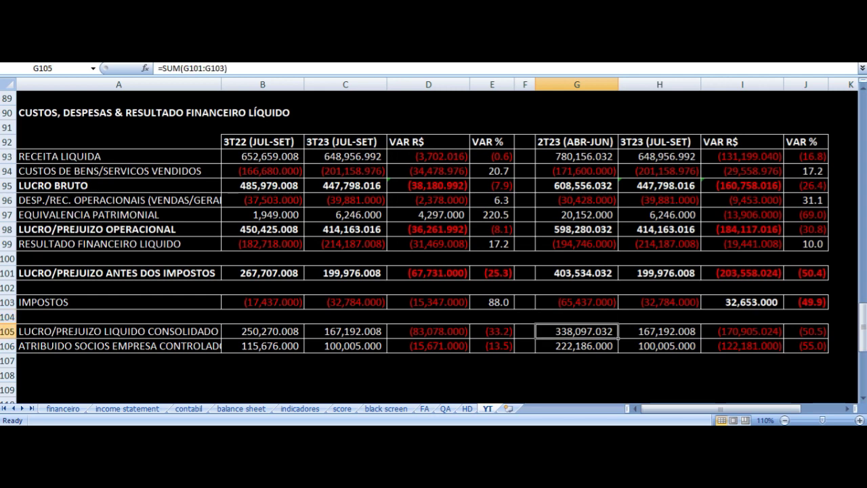
key("Right")
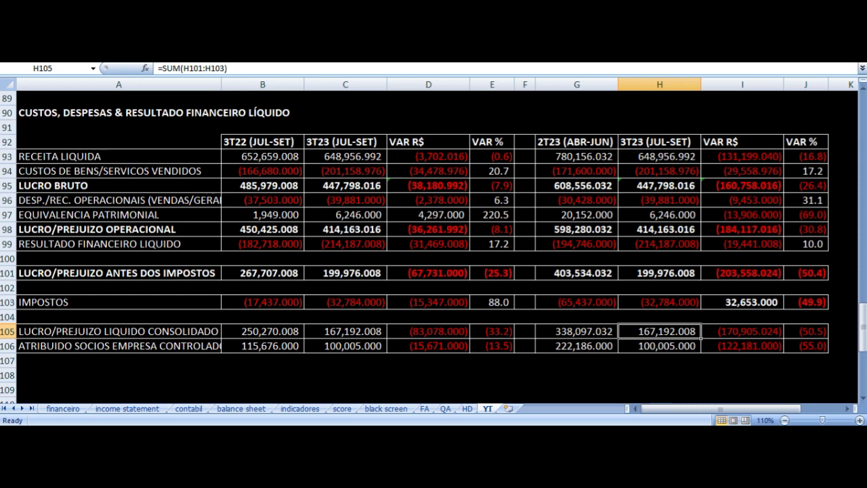
left_click(805, 331)
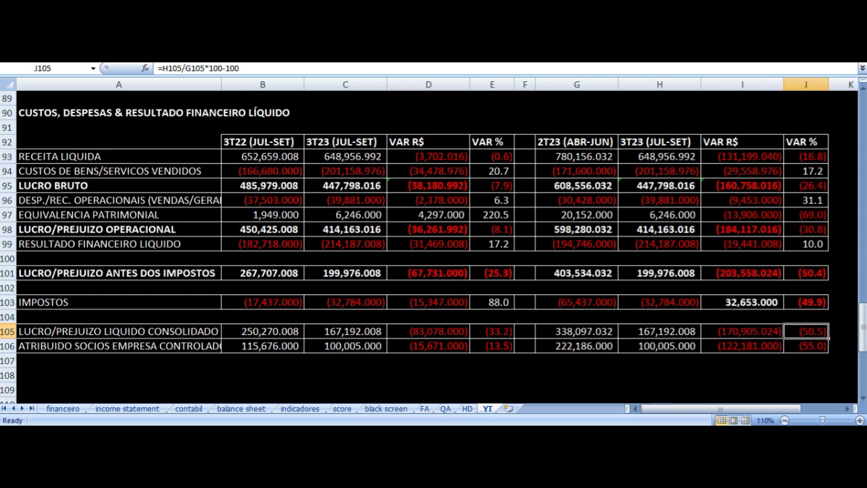
Compare the profit attributed to the controlling company's shareholders between 2T23 and 3T23, including its variations
key("Down")
key("Left")
key("Left")
key("Left")
key("Left")
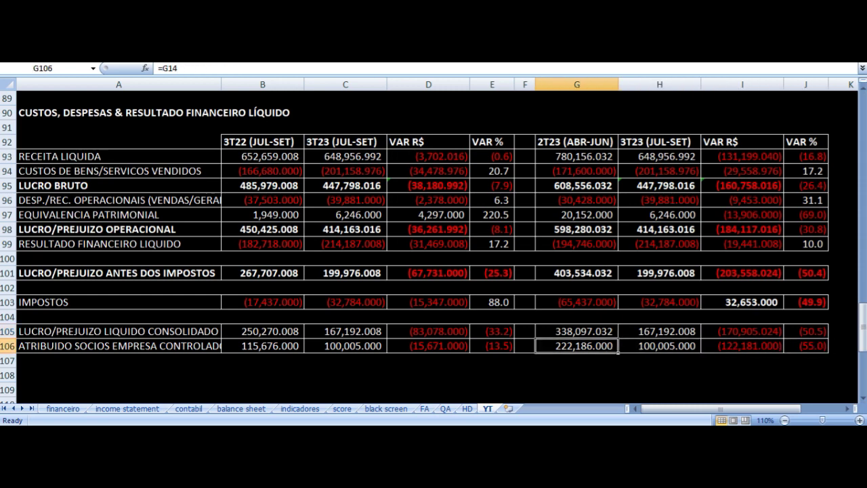
key("Right")
key("Right")
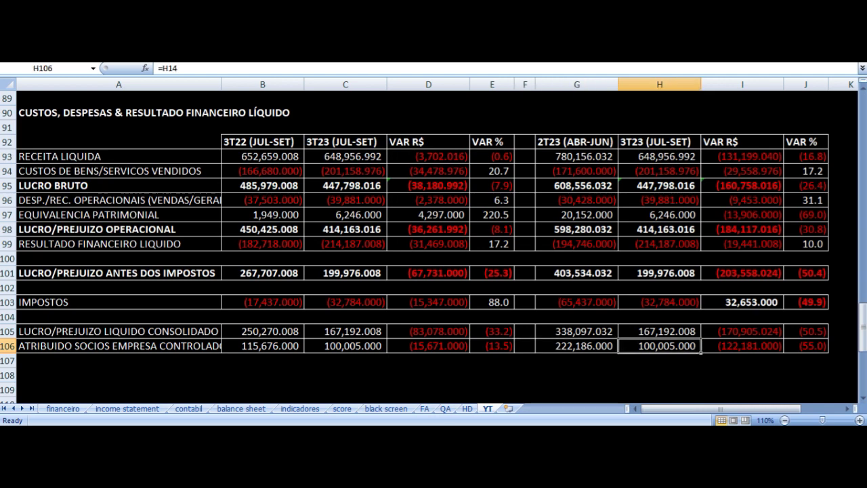
key("Right")
key("Right")
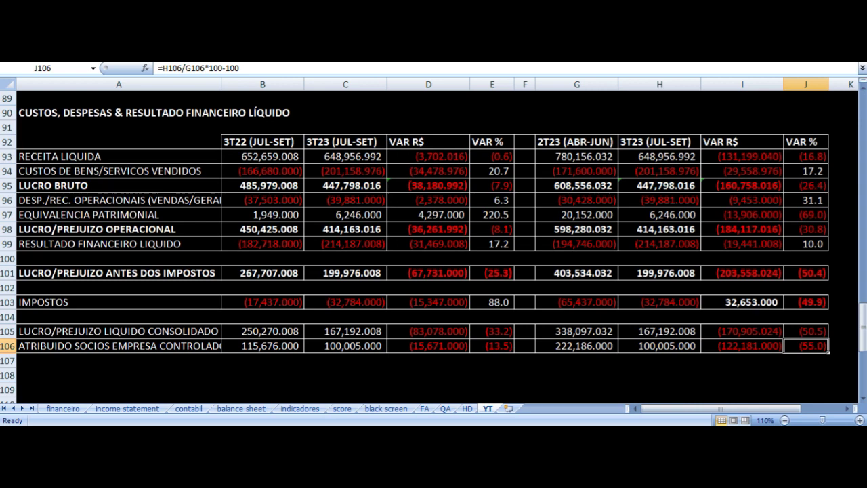
Contrast the 2T23 to 3T23 percentage variation in net revenue with those of consolidated and attributed net profit
left_click(809, 157)
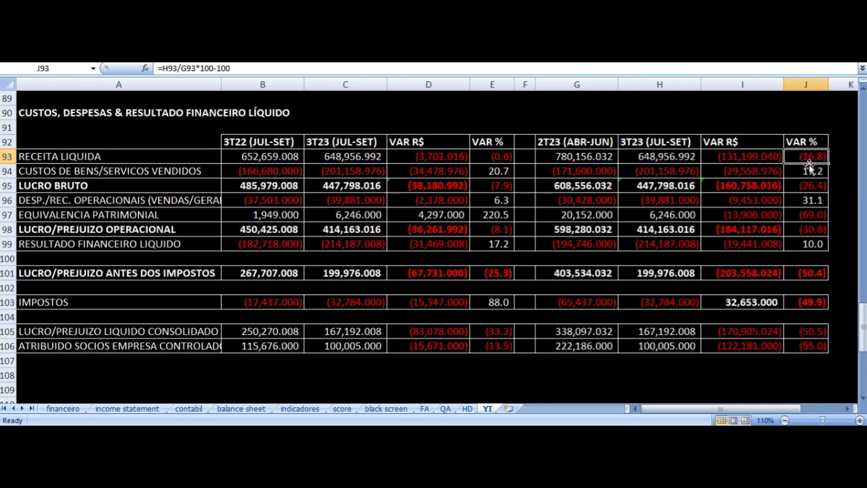
left_click(807, 333)
left_click_drag(808, 333, 807, 341)
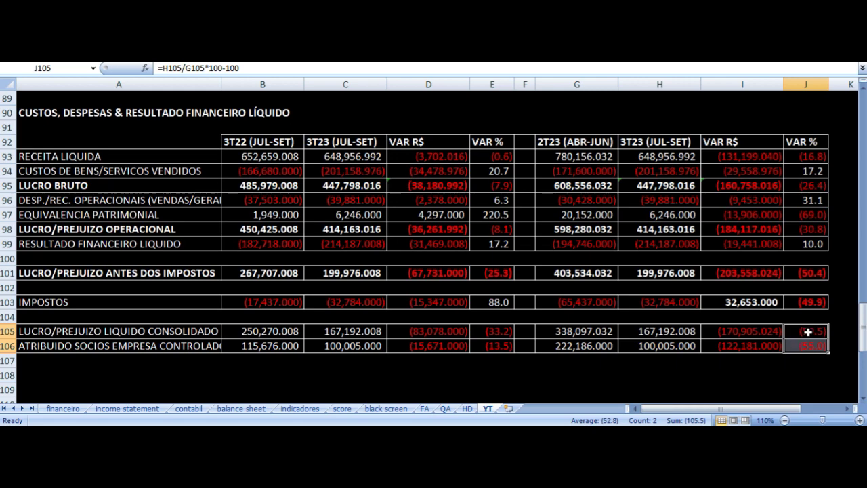
left_click(645, 333)
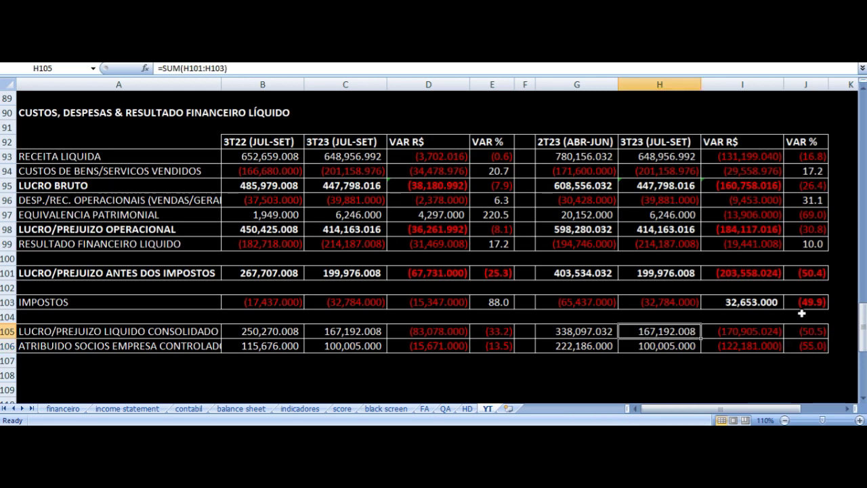
Examine net revenue in the nine-month table, comparing 9M22 with 9M23 and its absolute and percentage variations
scroll(801, 313, "down", 5)
scroll(802, 313, "down", 2)
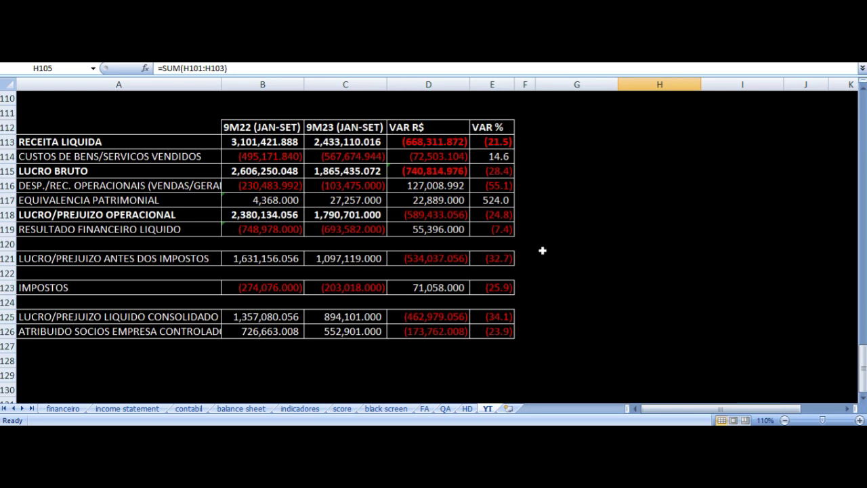
left_click(494, 143)
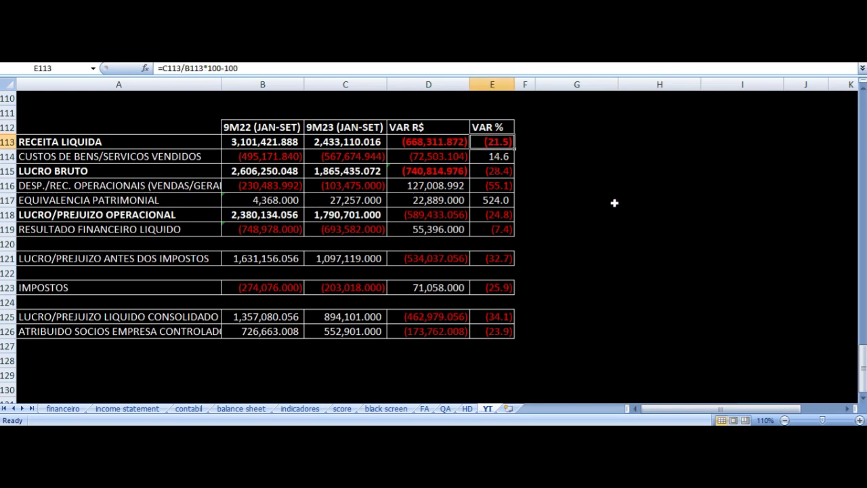
key("Left")
key("Left")
key("Right")
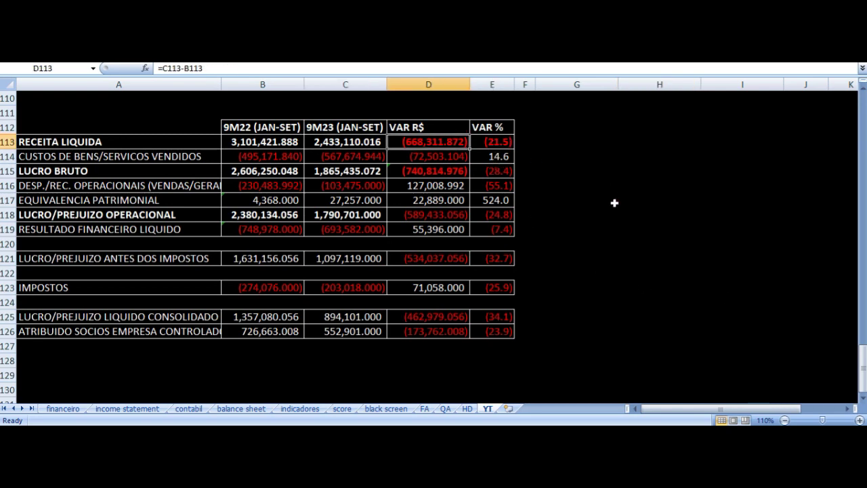
key("Right")
key("Left")
key("Left")
key("Left")
key("Left")
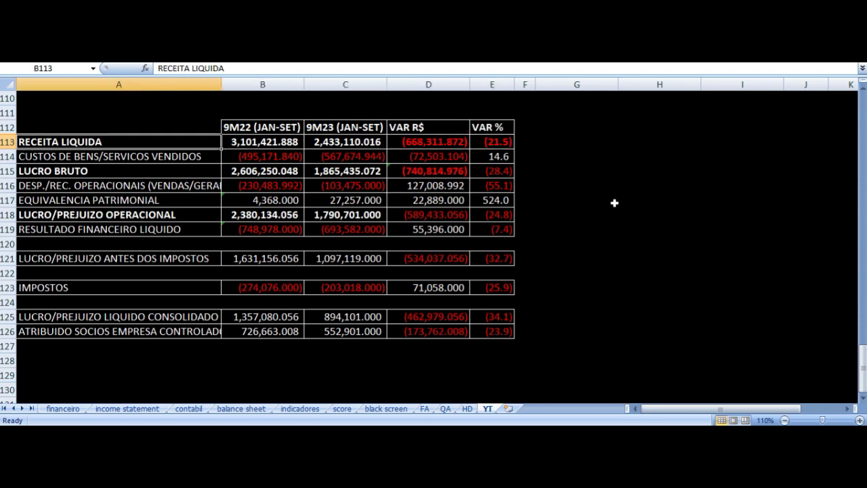
key("Right")
key("Right")
key("Right")
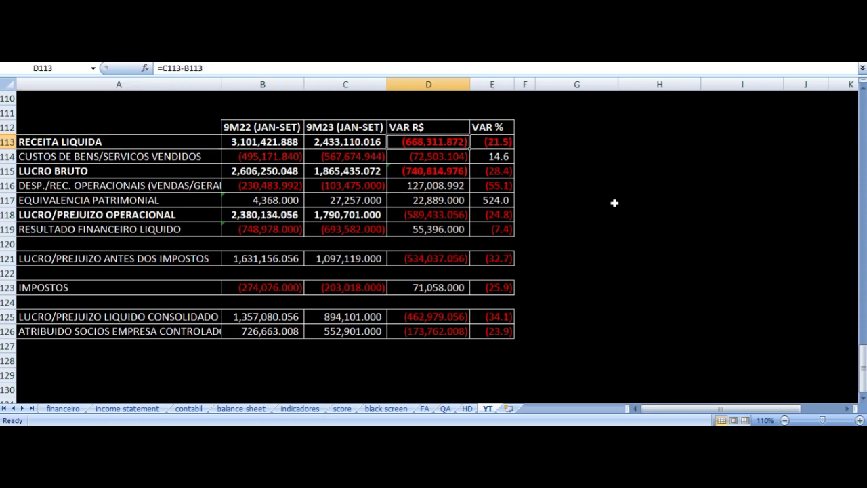
Compare the cost of goods and services sold between 9M22 and 9M23, including its variations
key("Down")
key("Right")
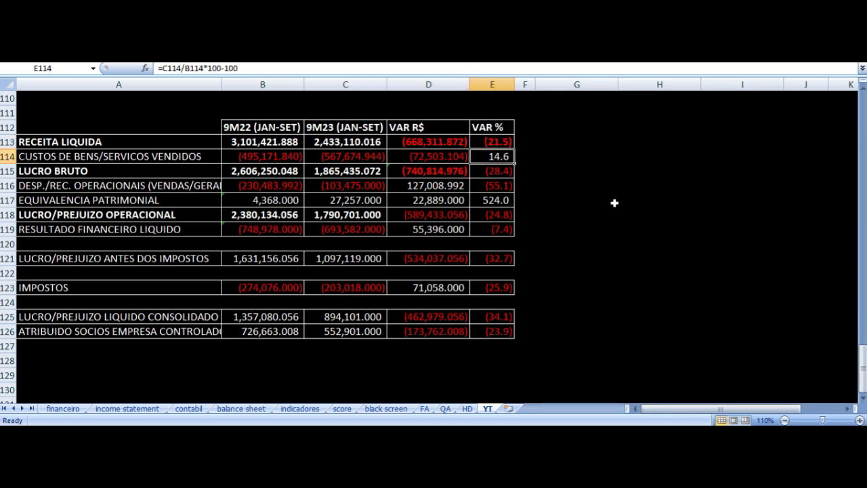
key("Left")
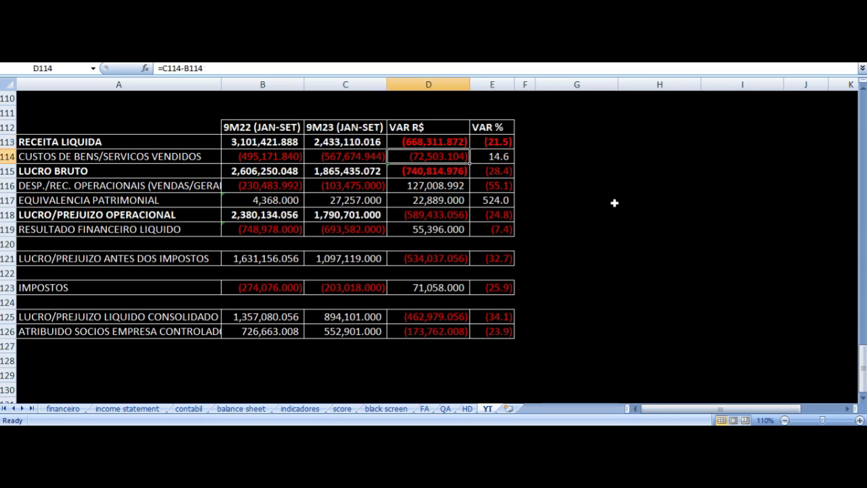
key("Left")
key("Left")
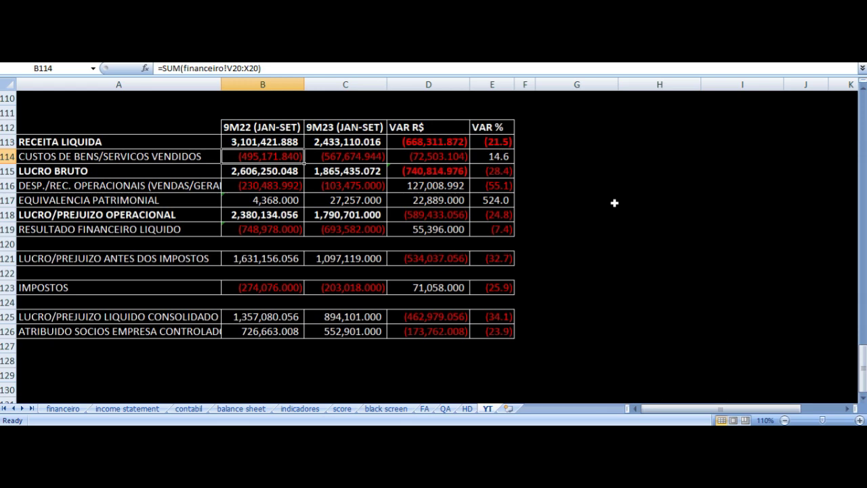
key("Right")
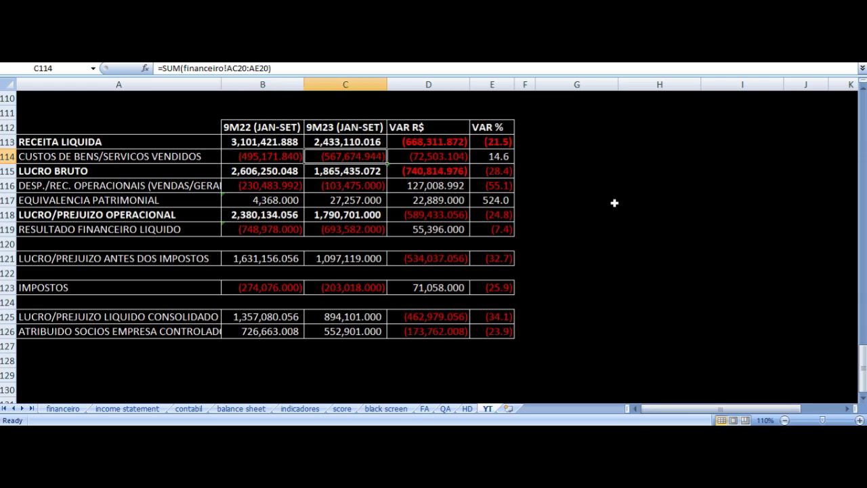
key("Right")
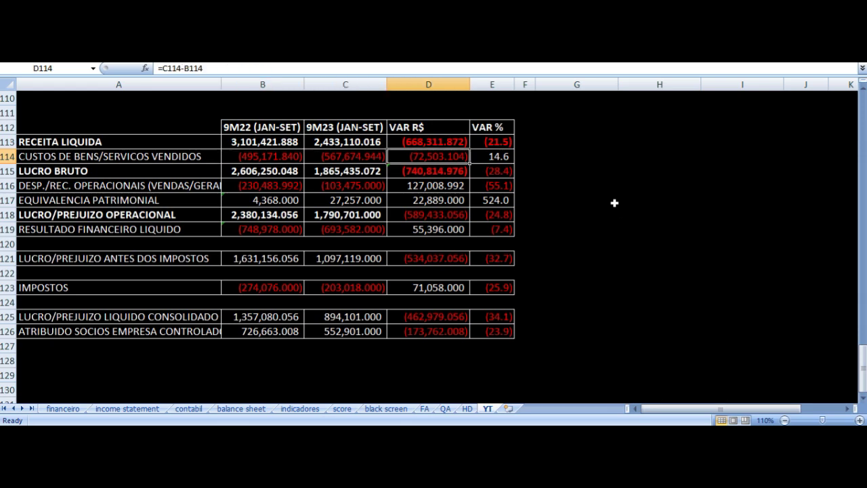
Compare gross profit (LUCRO BRUTO) between 9M22 and 9M23, including the absolute and percentage variations
key("Down")
key("Left")
key("Left")
key("Left")
key("Right")
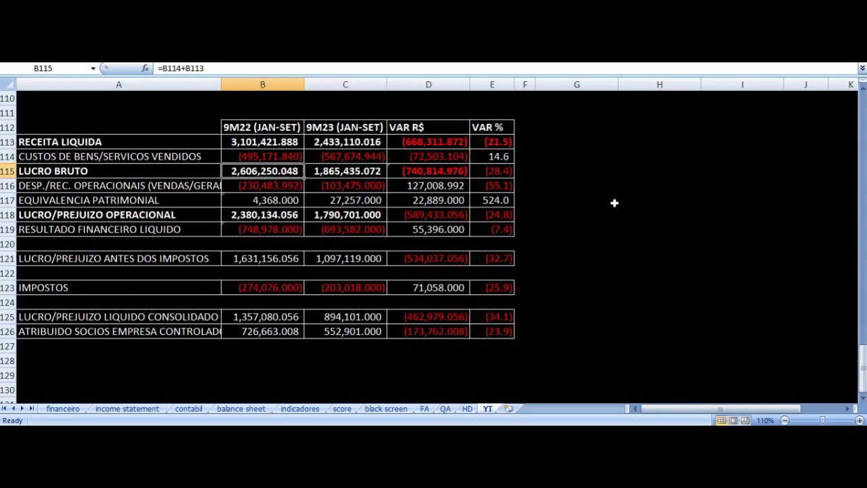
key("Right")
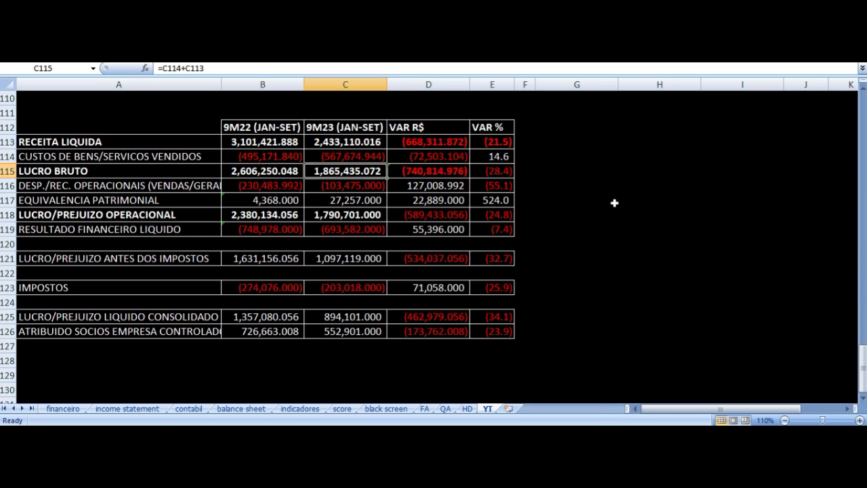
key("Right")
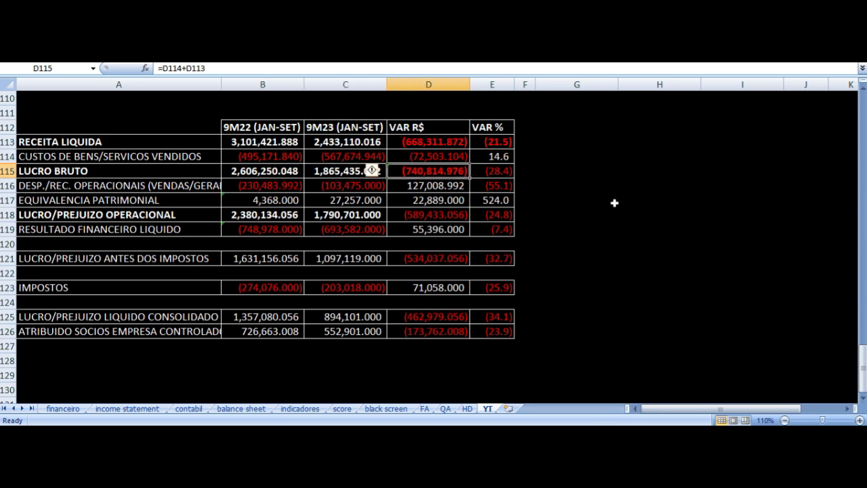
key("Right")
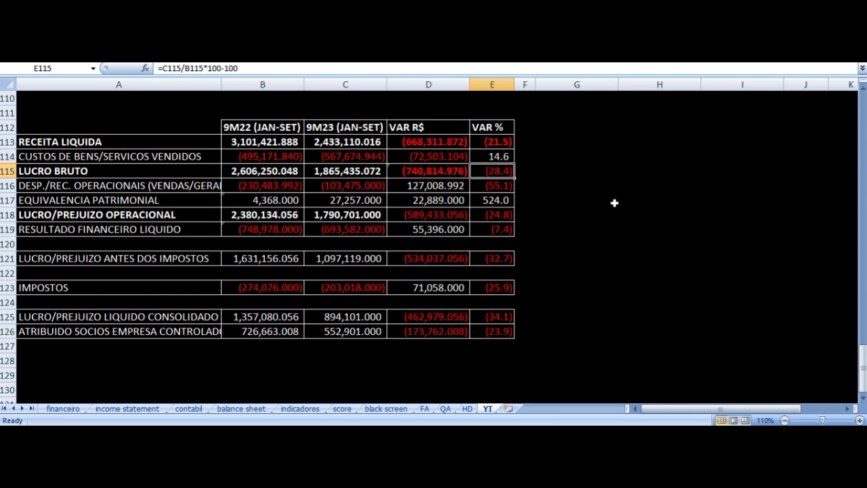
Check the operating expenses/revenues row against the 9M22 and 9M23 period headings of the nine-month table
key("Down")
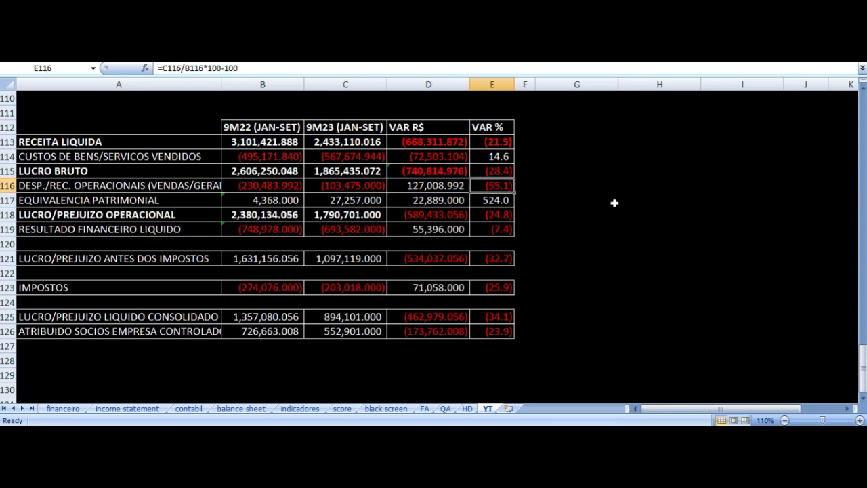
key("Left")
key("Left")
key("Left")
key("Left")
key("Right")
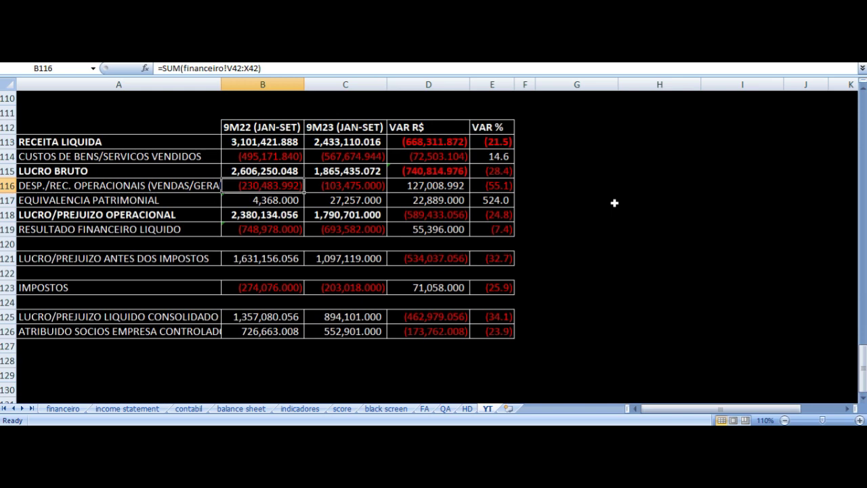
key("Right")
key("Up")
key("Up")
key("Up")
key("Up")
key("Left")
key("Right")
Compare operating expenses/revenues between 9M22 and 9M23, including the absolute and percentage variations
key("Down")
key("Down")
key("Down")
key("Down")
key("Left")
key("Right")
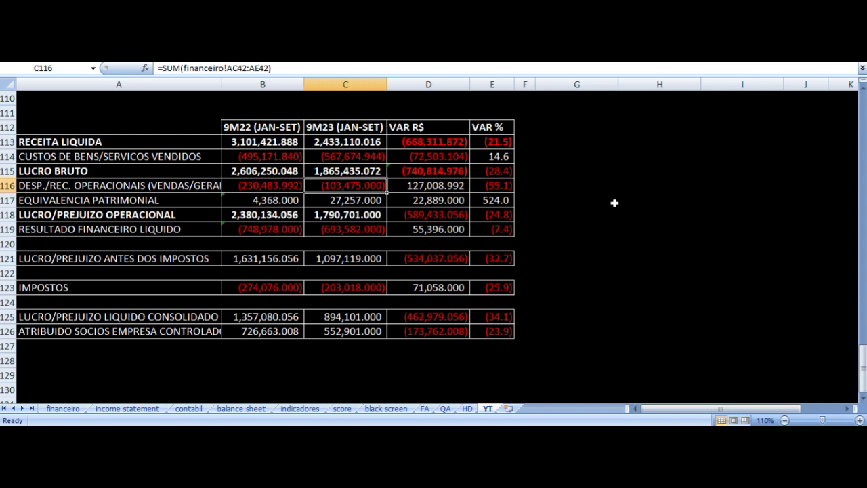
key("Right")
key("Right")
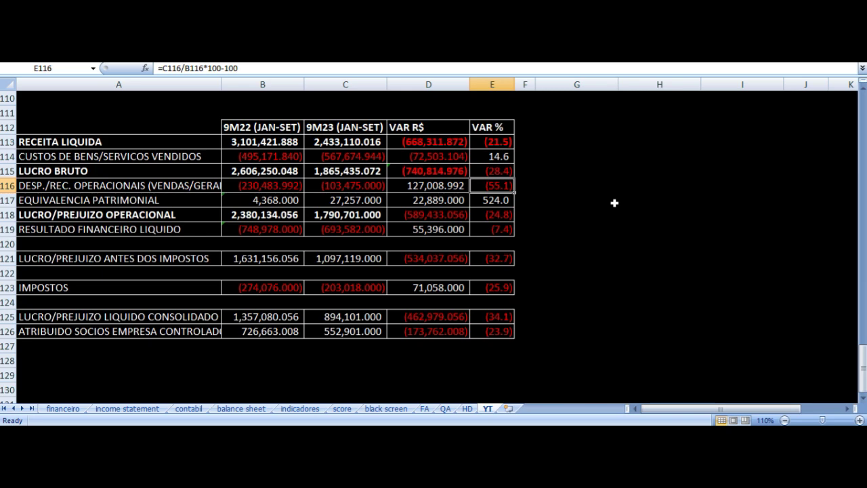
key("Left")
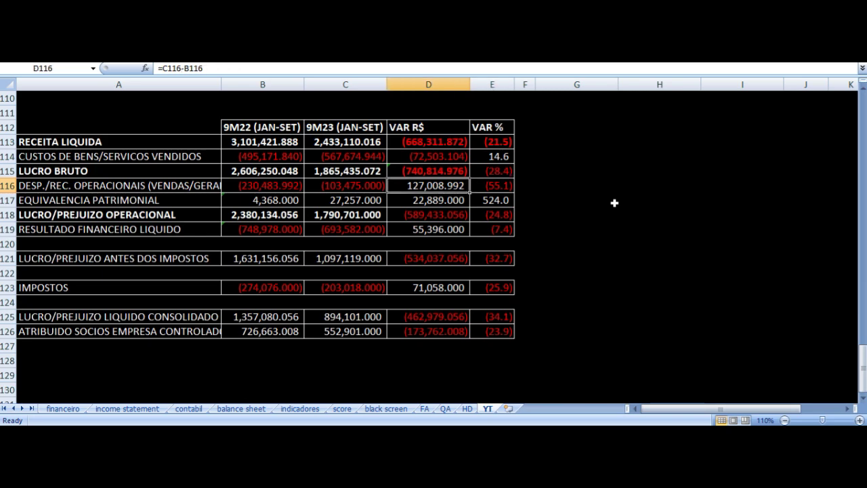
Compare equity income (EQUIVALENCIA PATRIMONIAL) between 9M22 and 9M23, including its variations
key("Down")
key("Left")
key("Left")
key("Left")
key("Right")
key("Right")
key("Right")
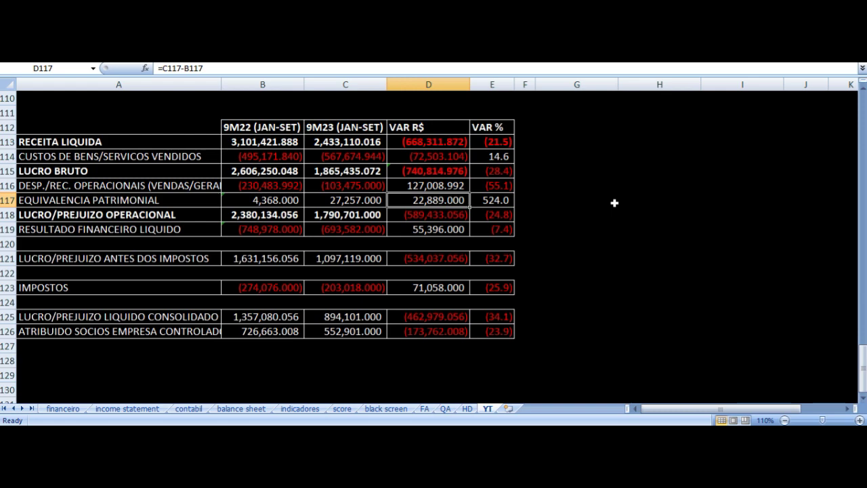
key("Right")
Compare operating profit (LUCRO/PREJUIZO OPERACIONAL) between 9M22 and 9M23, including the absolute and percentage variations
key("Down")
key("Left")
key("Left")
key("Left")
key("Left")
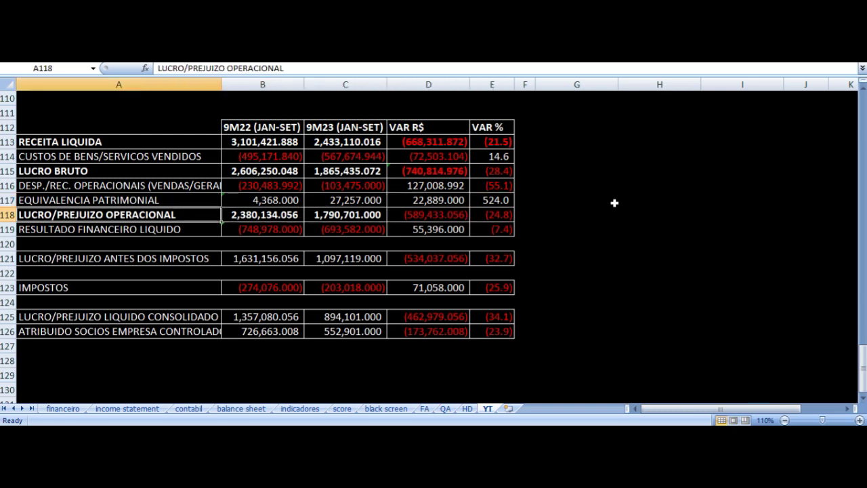
key("Right")
key("Left")
key("Right")
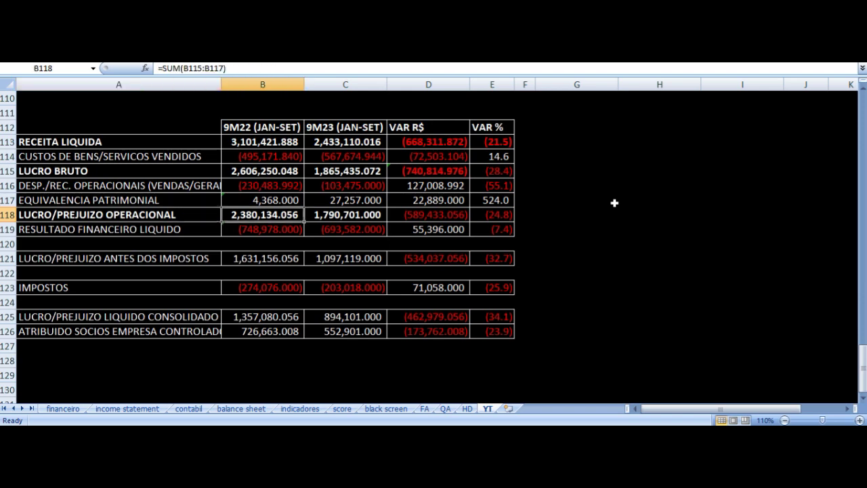
key("Right")
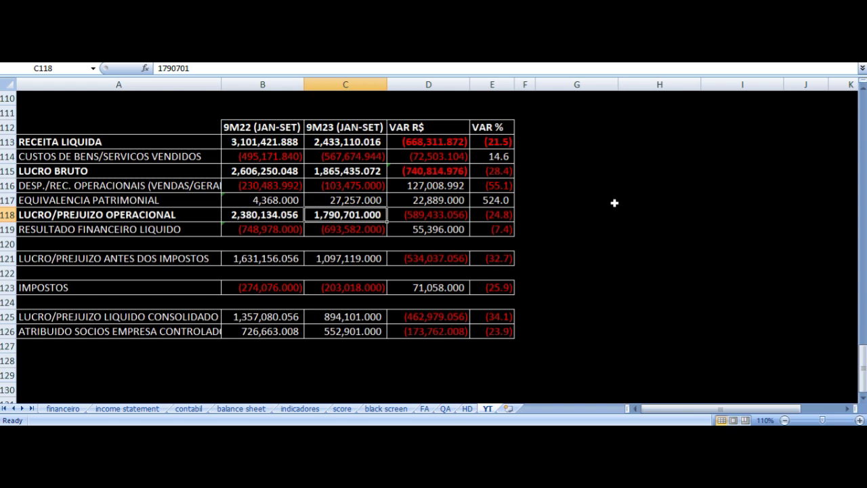
key("Right")
key("Right")
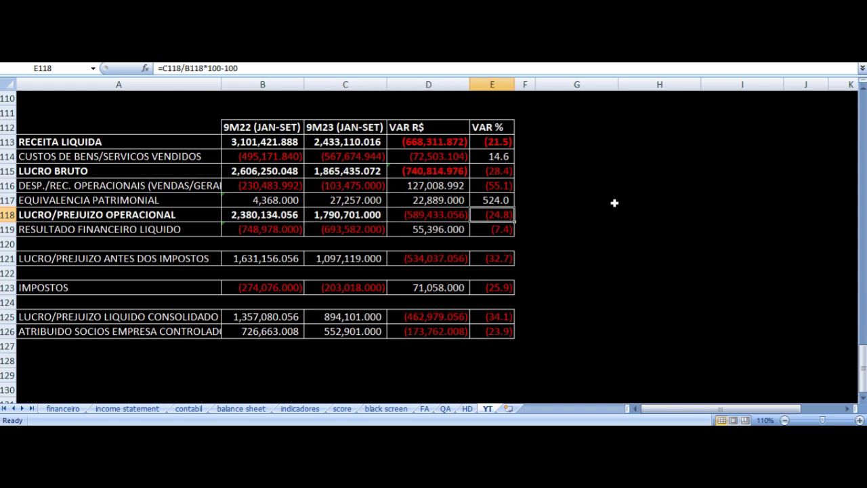
key("Left")
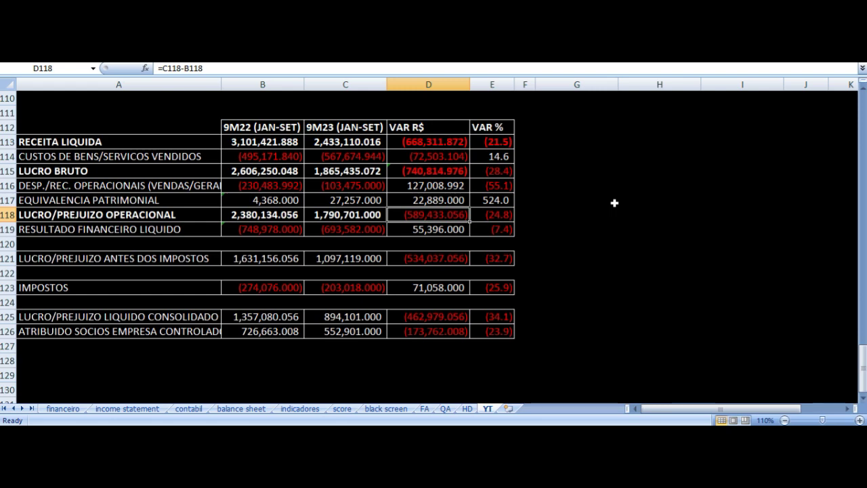
Compare the net financial result (RESULTADO FINANCEIRO LIQUIDO) between 9M22 and 9M23, including its variations
key("Down")
key("Left")
key("Left")
key("Left")
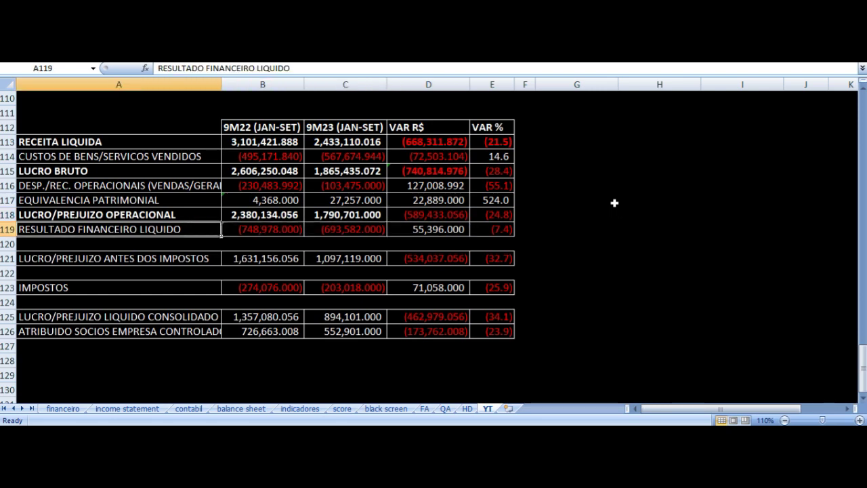
key("Right")
key("Right")
key("Right")
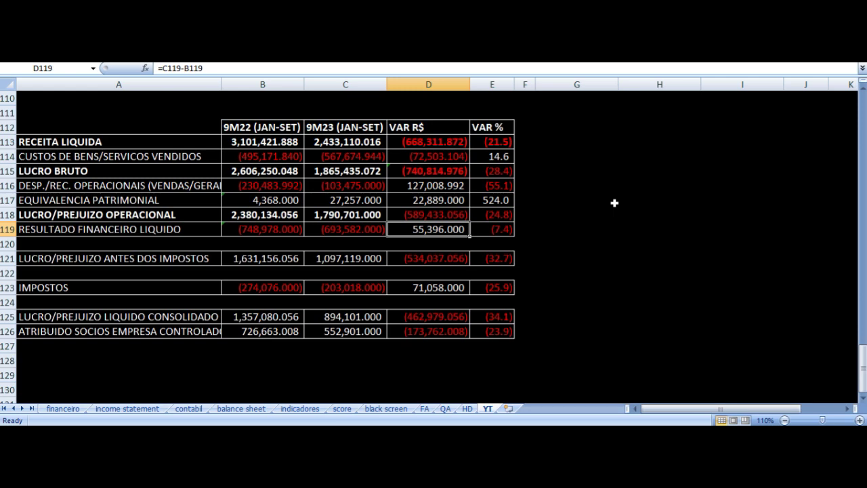
key("Left")
key("Left")
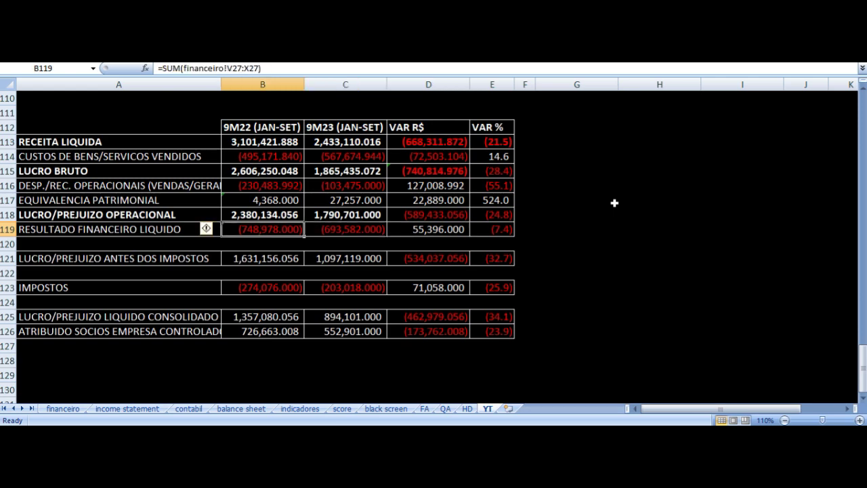
key("Right")
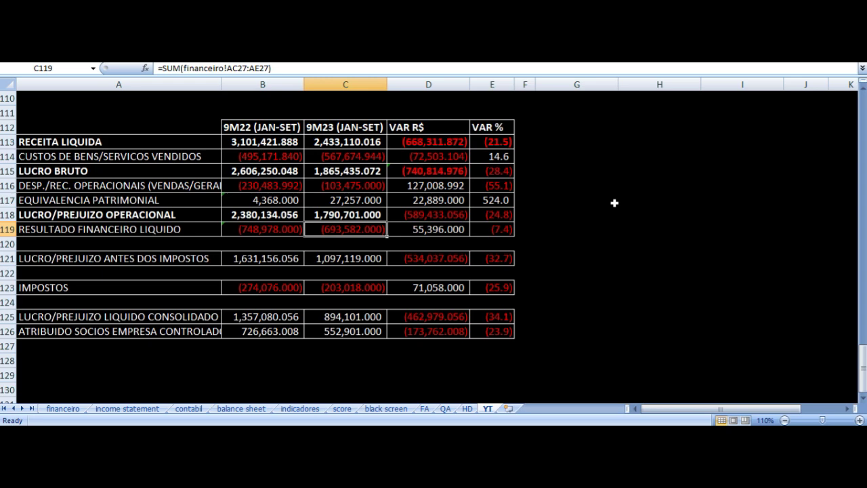
key("Right")
key("Right")
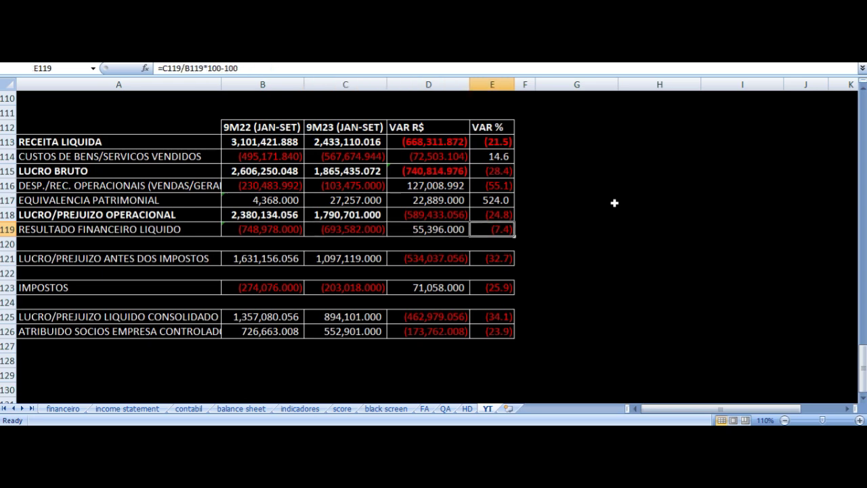
Go over the net financial result row once more, from its label to the 9M23 value and both variations
key("Left")
key("Left")
key("Left")
key("Left")
key("Right")
key("Right")
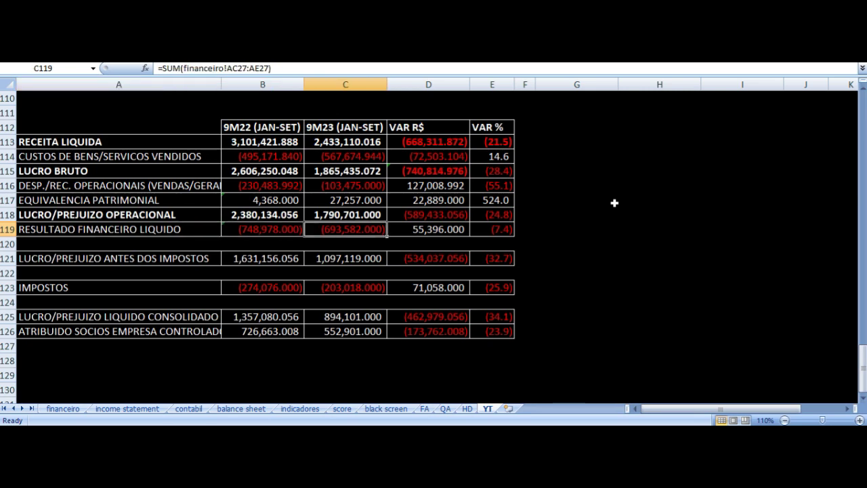
key("Right")
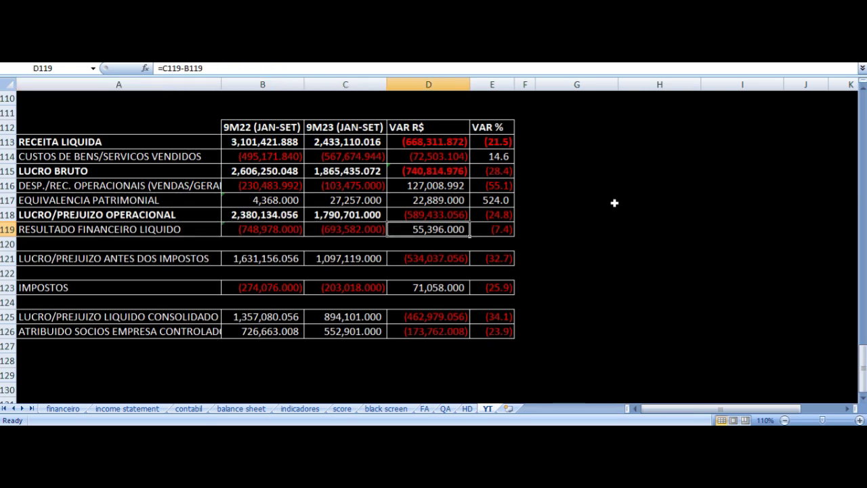
key("Right")
Compare profit before taxes (LUCRO/PREJUIZO ANTES DOS IMPOSTOS) between 9M22 and 9M23, including the absolute and percentage variations
key("Down")
key("Down")
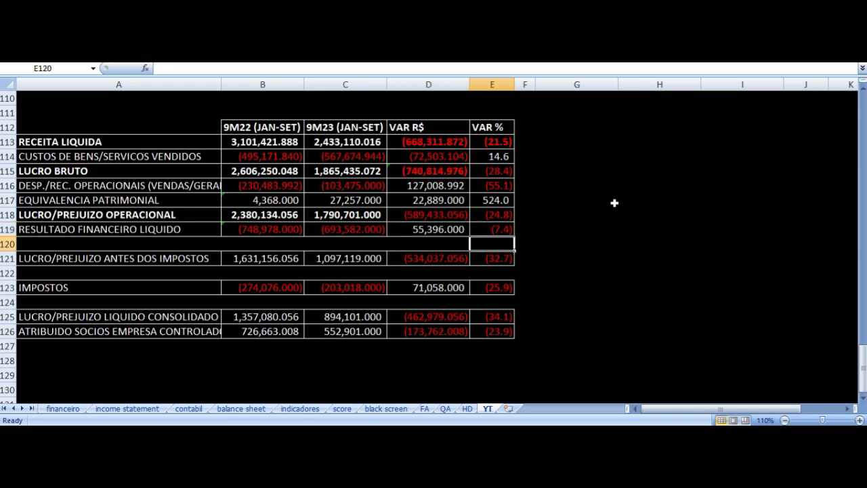
key("Left")
key("Left")
key("Left")
key("Left")
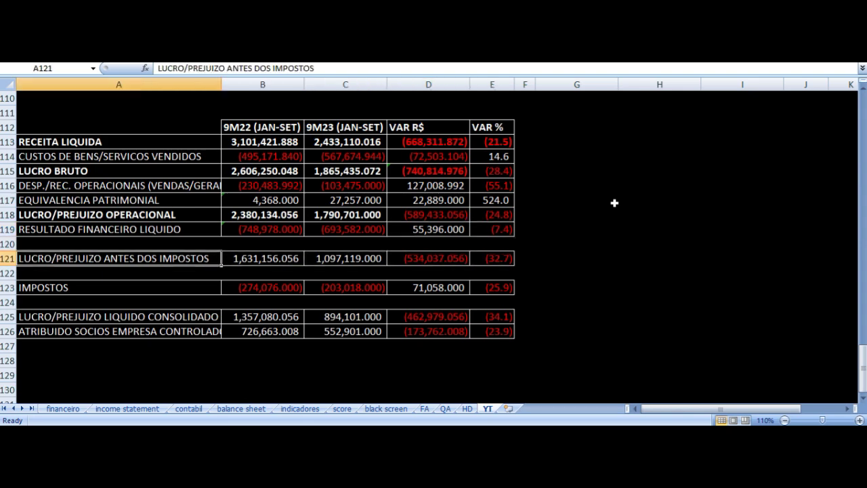
key("Right")
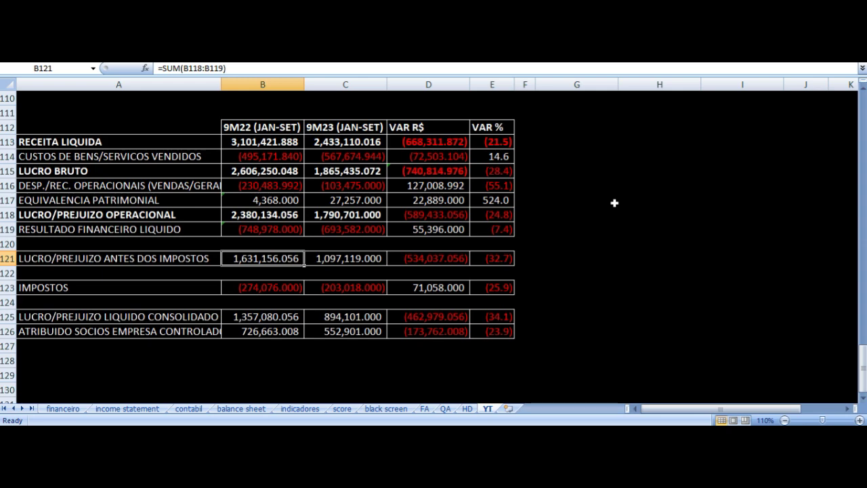
key("Right")
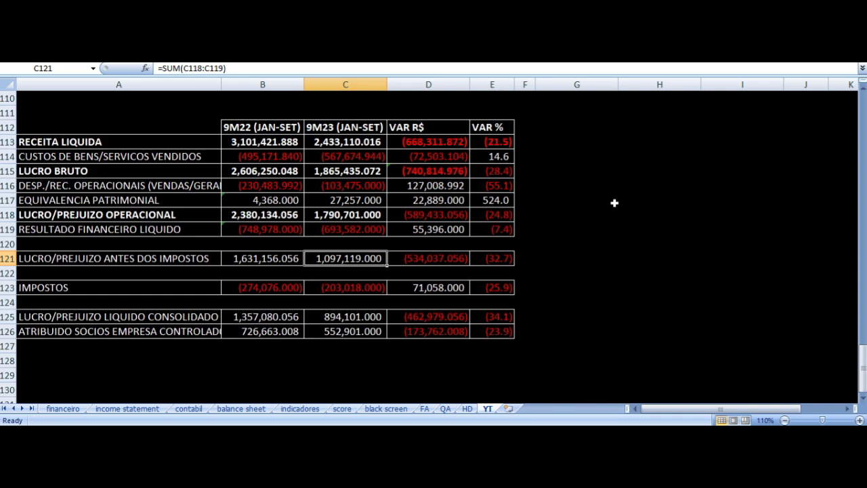
key("Right")
key("Right")
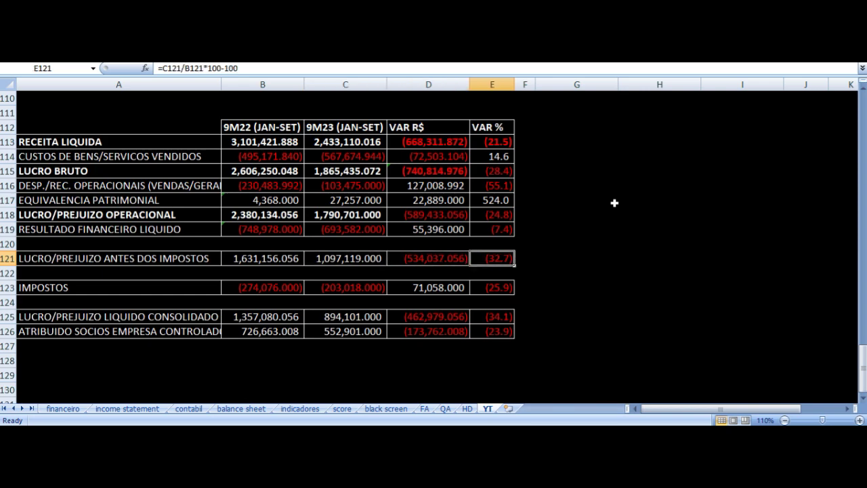
key("Left")
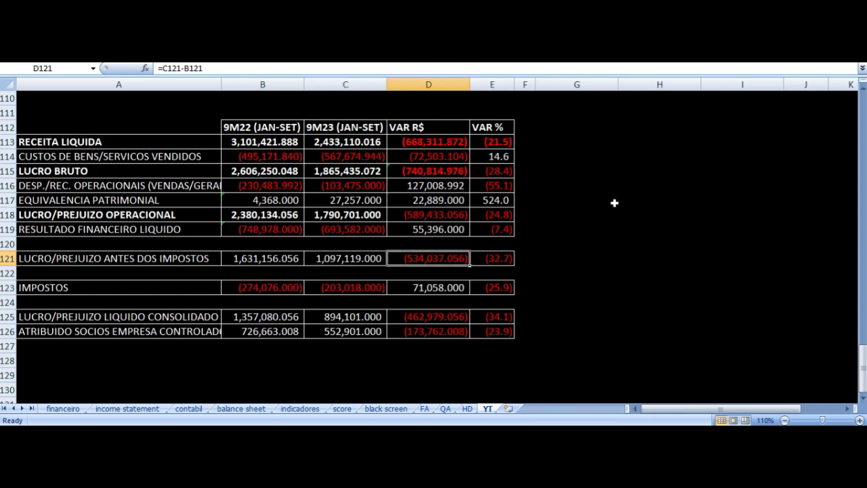
Compare taxes (IMPOSTOS) between 9M22 and 9M23, including the absolute and percentage variations
key("Down")
key("Down")
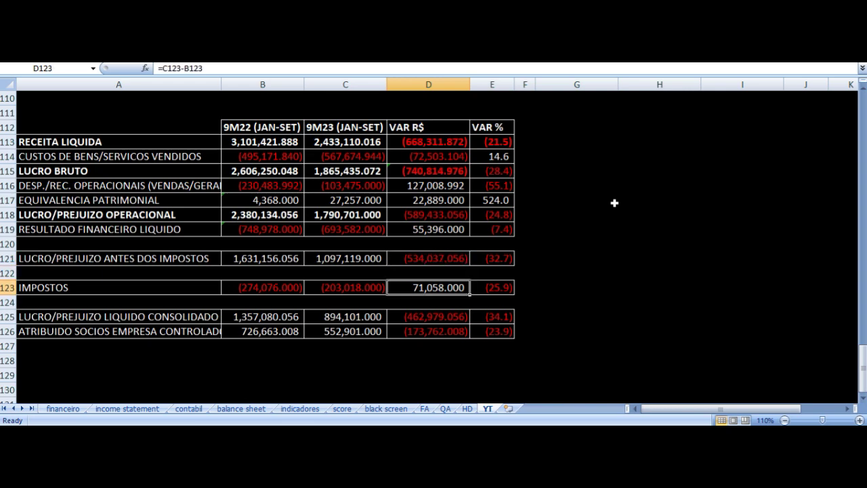
key("Left")
key("Left")
key("Right")
key("Right")
key("Right")
Compare consolidated net profit (LUCRO/PREJUIZO LIQUIDO CONSOLIDADO) between 9M22 and 9M23, including its variations
key("Down")
key("Down")
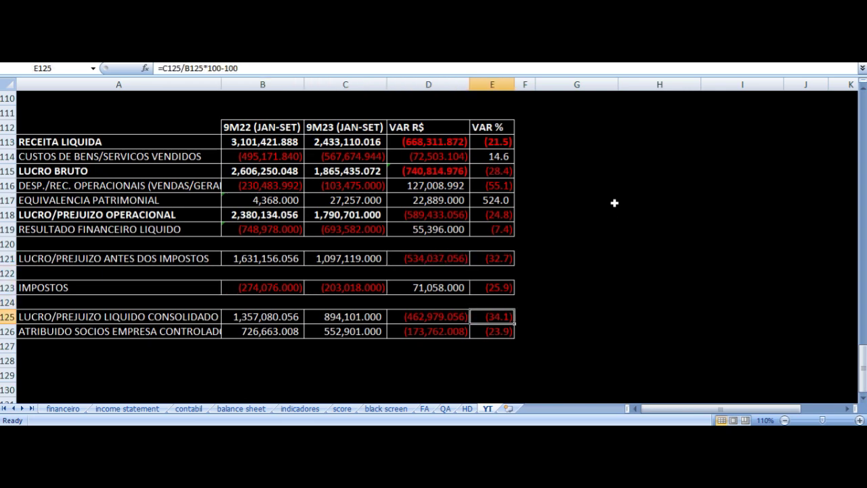
key("Left")
key("Left")
key("Left")
key("Left")
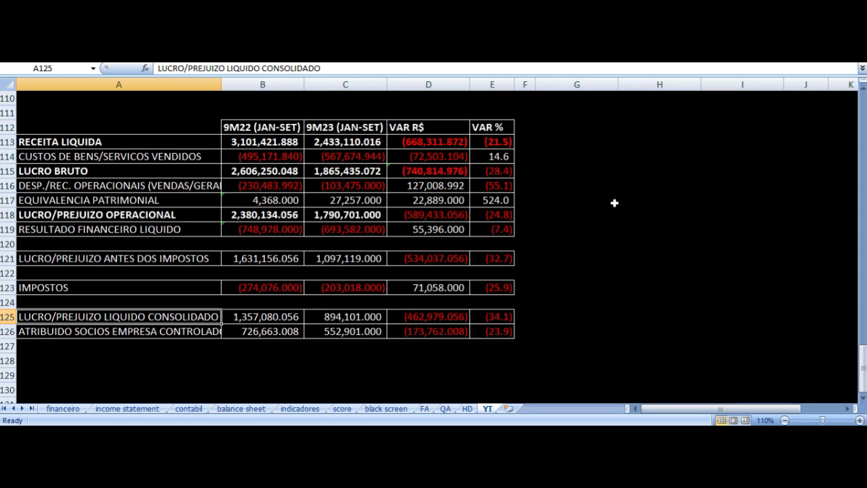
key("Right")
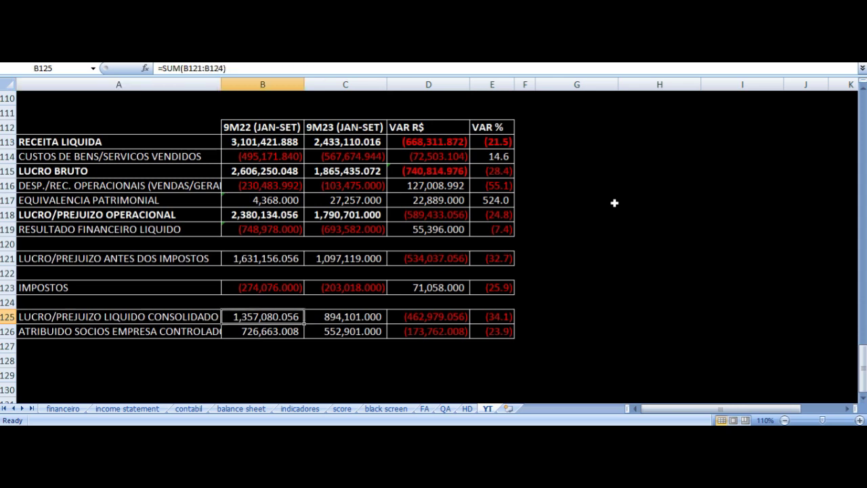
key("Right")
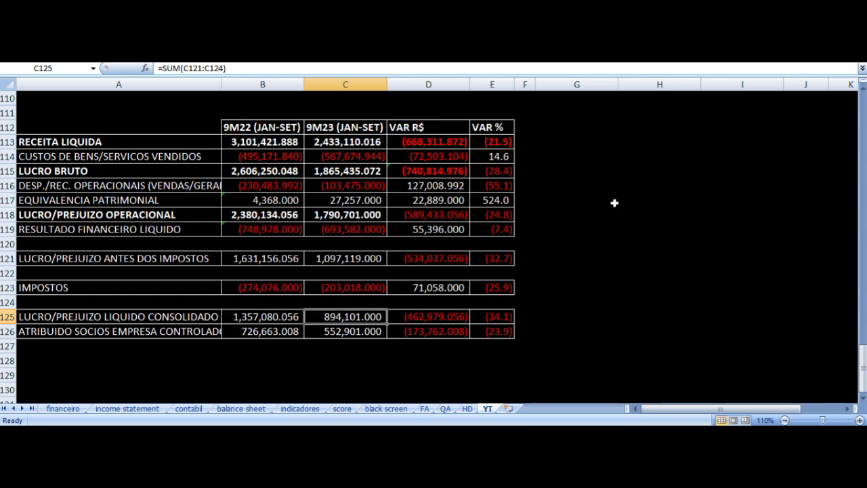
key("Right")
key("Right")
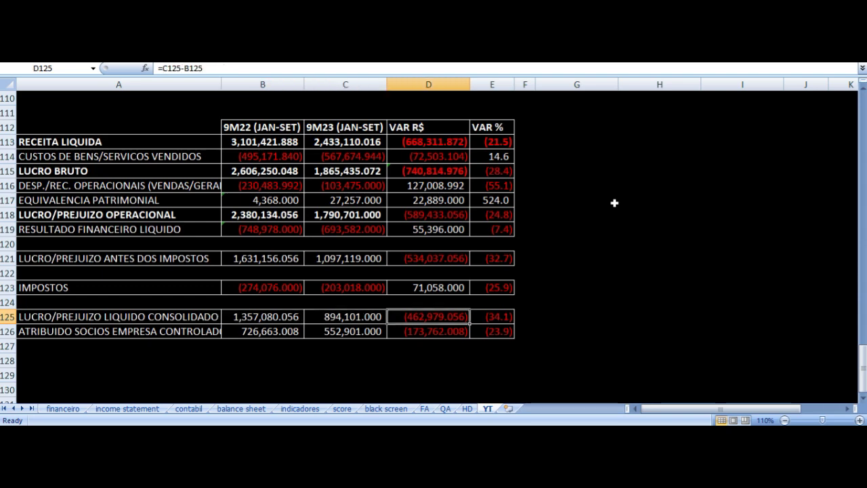
Compare the net profit attributed to the controlling company's shareholders between 9M22 and 9M23, including the absolute and percentage variations
key("Down")
key("Left")
key("Left")
key("Left")
key("Left")
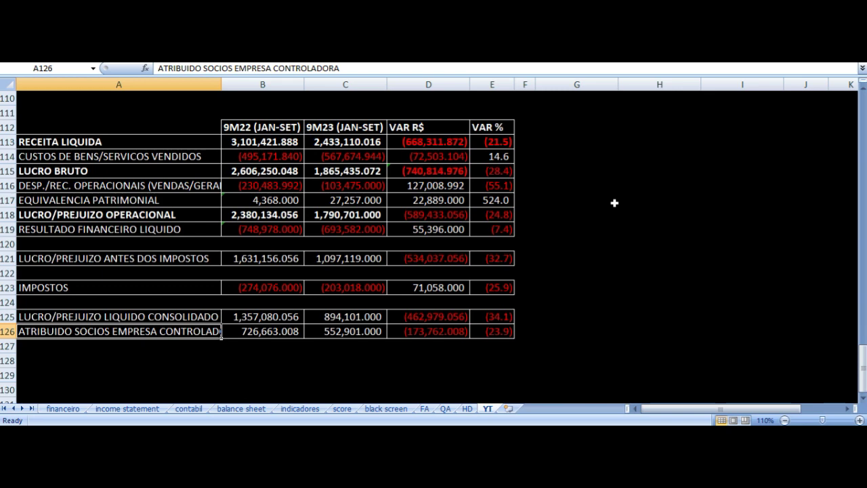
key("Right")
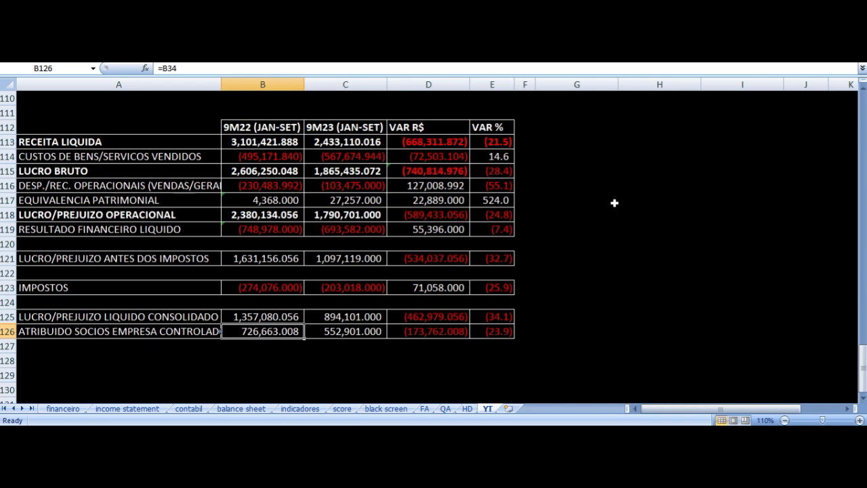
key("Right")
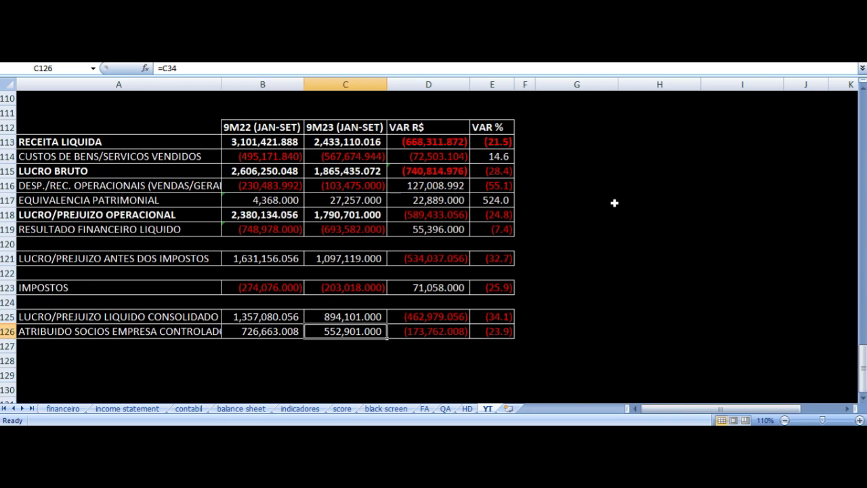
key("Right")
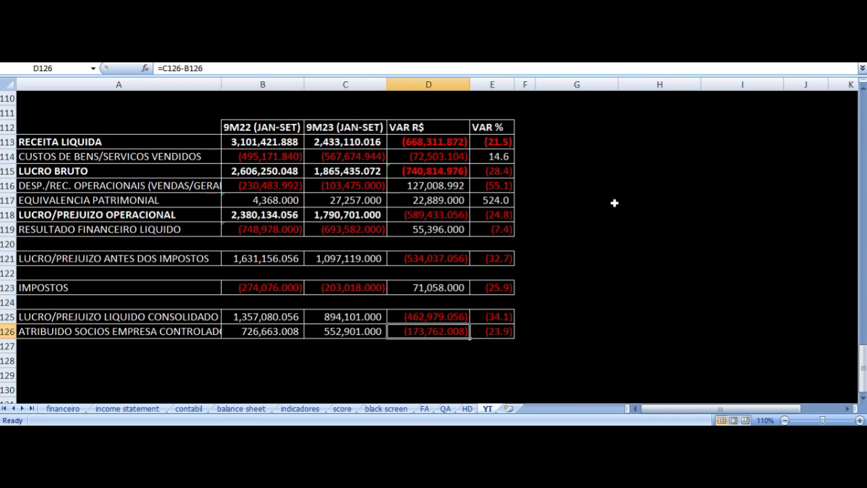
key("Right")
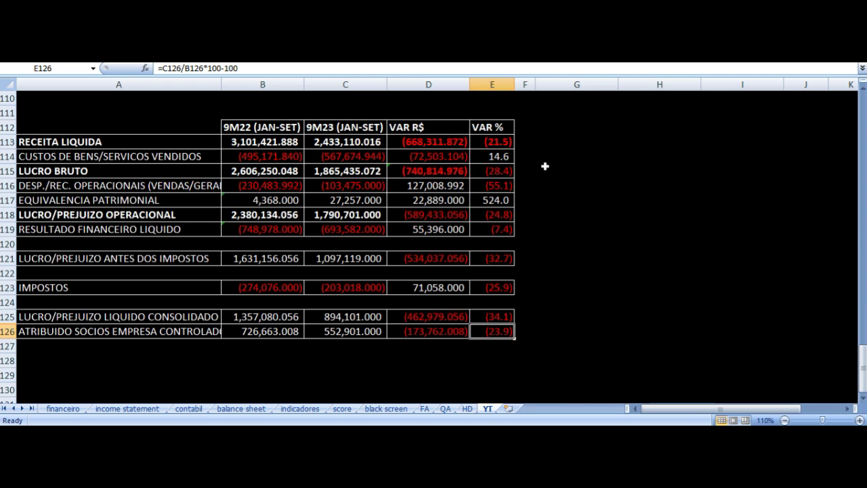
Review the 9M22 to 9M23 percentage variations of net revenue, controlling shareholders' profit and consolidated net profit
left_click(494, 143)
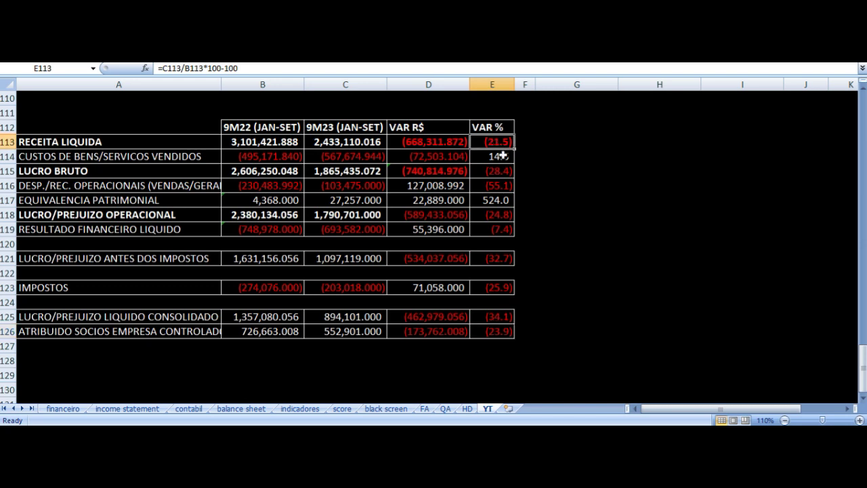
left_click(489, 336)
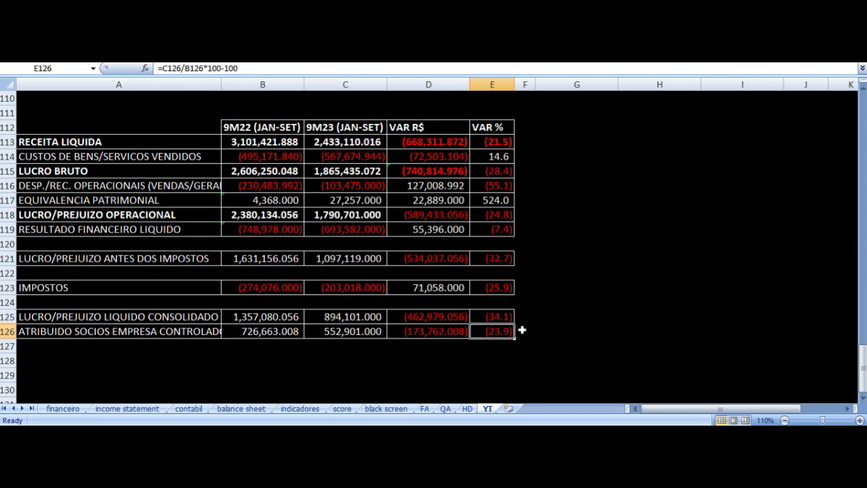
left_click(494, 319)
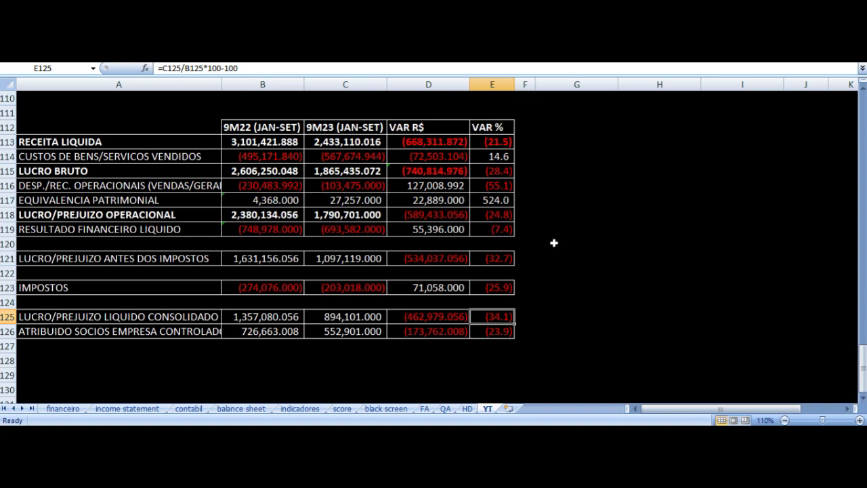
Review the 3T22 to 3T23 percentage variations of net revenue, consolidated net profit and profit attributed to the controlling company's shareholders
scroll(590, 258, "up", 7)
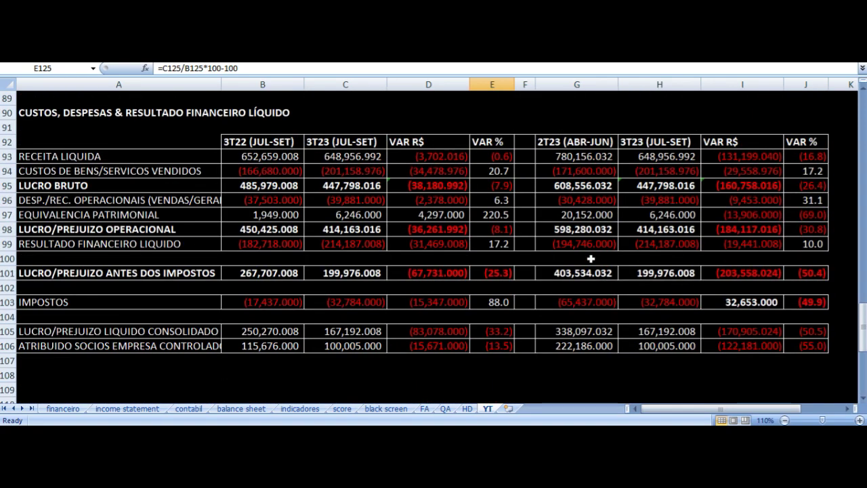
left_click(505, 156)
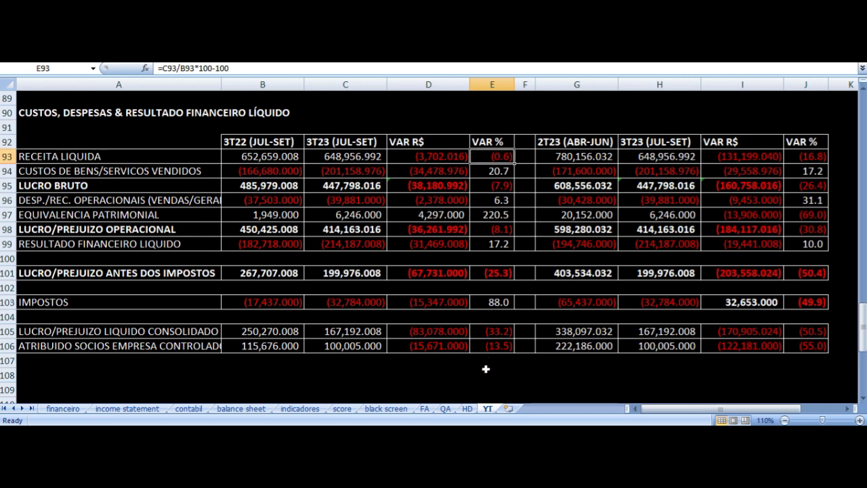
left_click(495, 333)
left_click(498, 347)
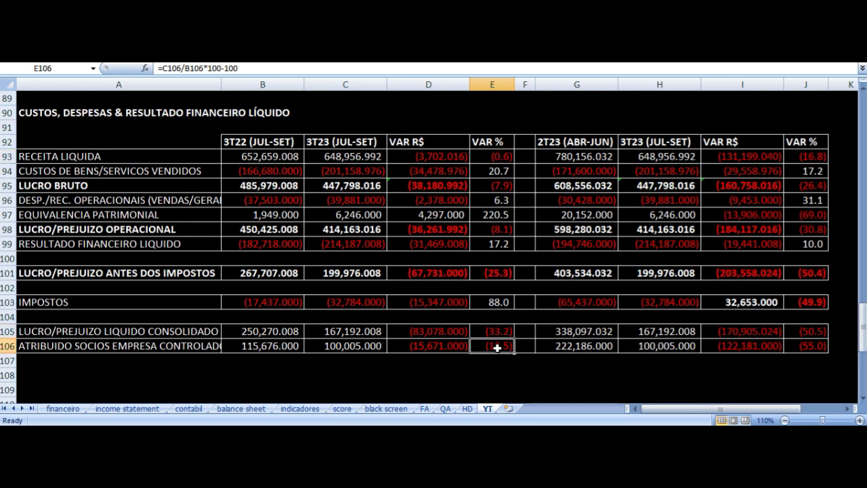
Review the 2T23 to 3T23 percentage variations of net revenue, consolidated net profit and controlling shareholders' profit
left_click(808, 155)
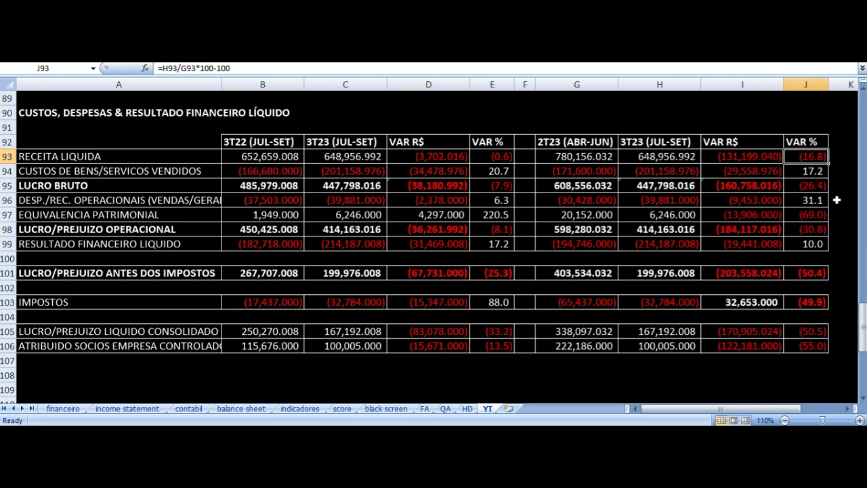
left_click(821, 332)
left_click(816, 351)
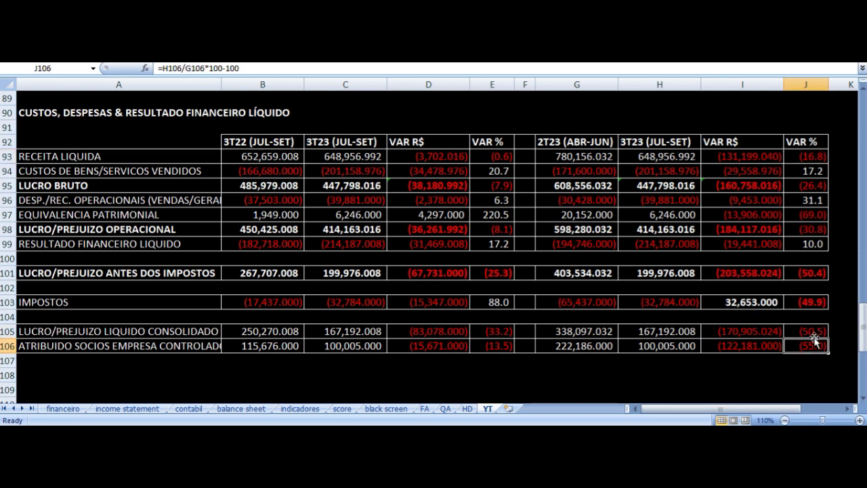
scroll(458, 172, "down", 2)
scroll(458, 171, "down", 5)
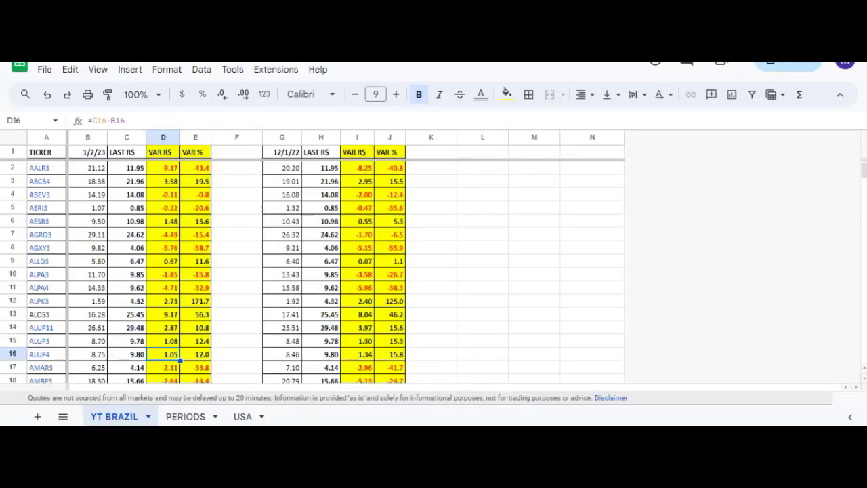
Check ALUP11's 1/2/23 price, last price, and absolute and percentage variations in the YT BRAZIL sheet
left_click(232, 340)
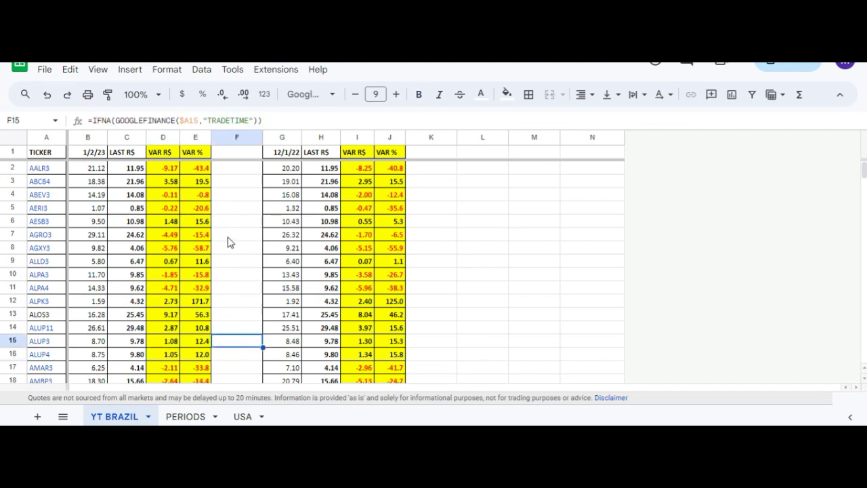
key("Up")
key("Left")
key("Left")
key("Left")
key("Left")
key("Left")
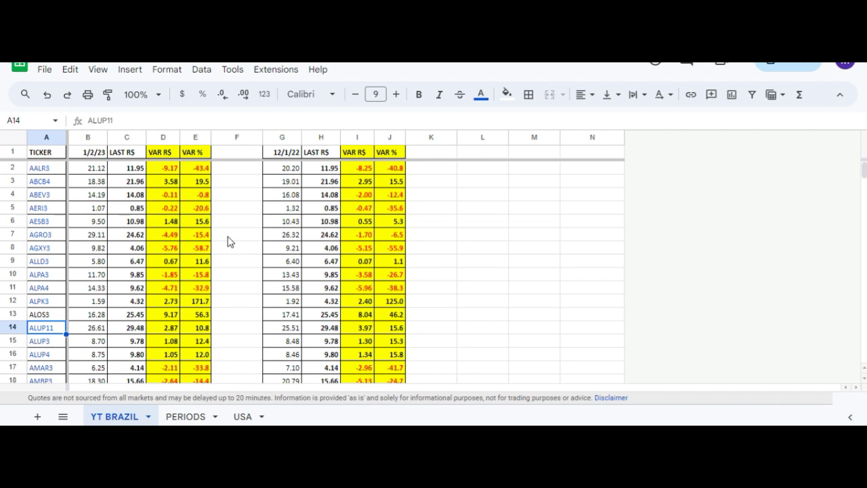
key("Right")
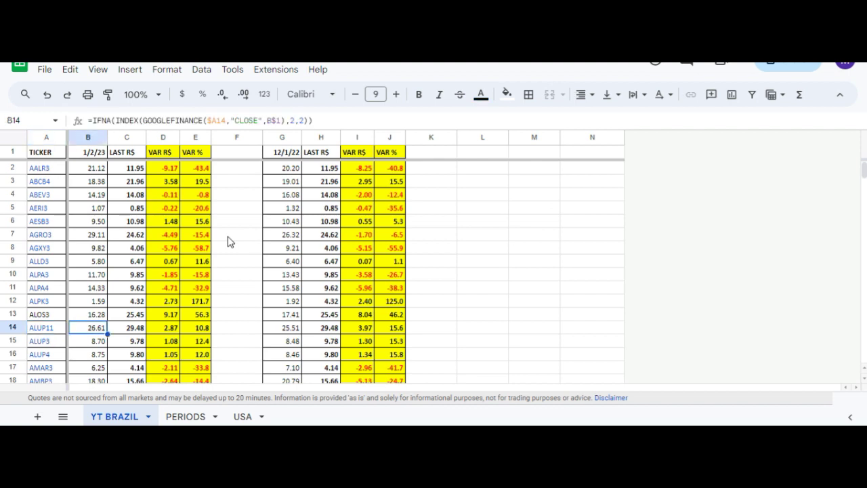
key("Right")
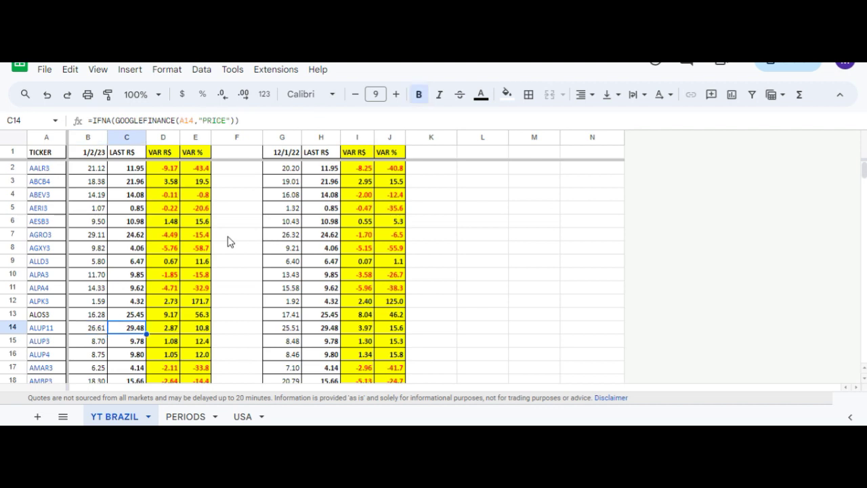
key("Right")
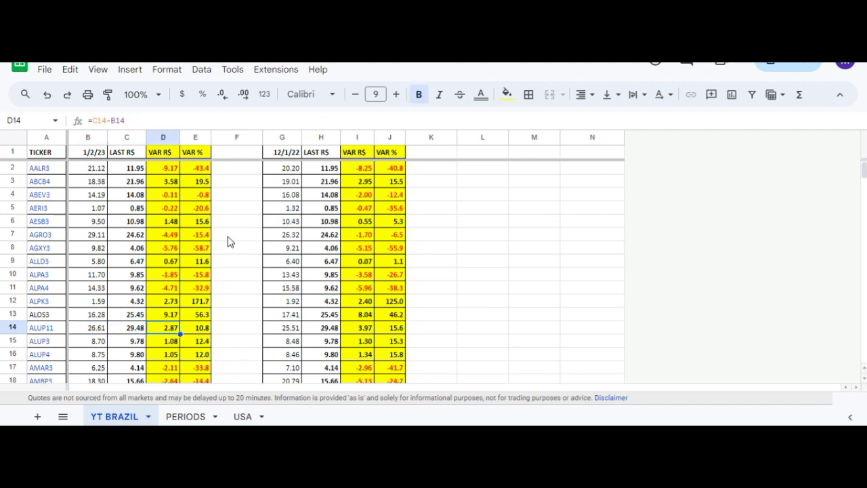
key("Right")
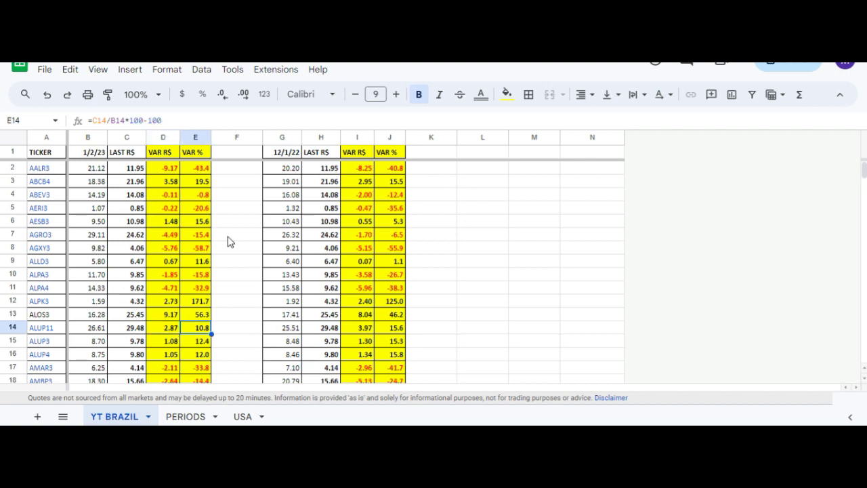
Check ALUP3's 1/2/23 price against its last price, including the absolute and percentage variations
key("Down")
key("Left")
key("Left")
key("Left")
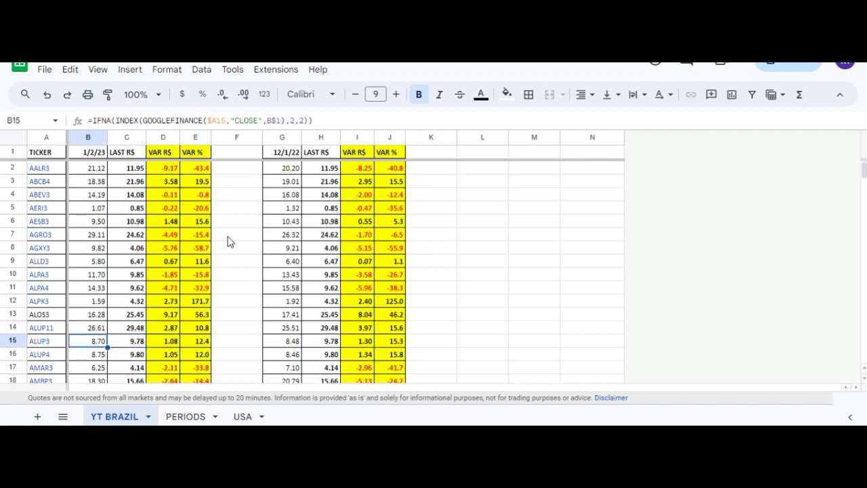
key("Left")
key("Right")
key("Right")
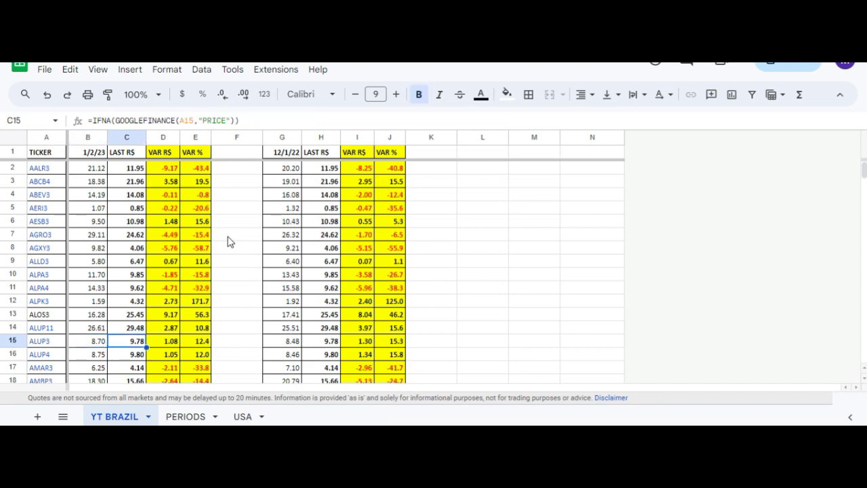
key("Right")
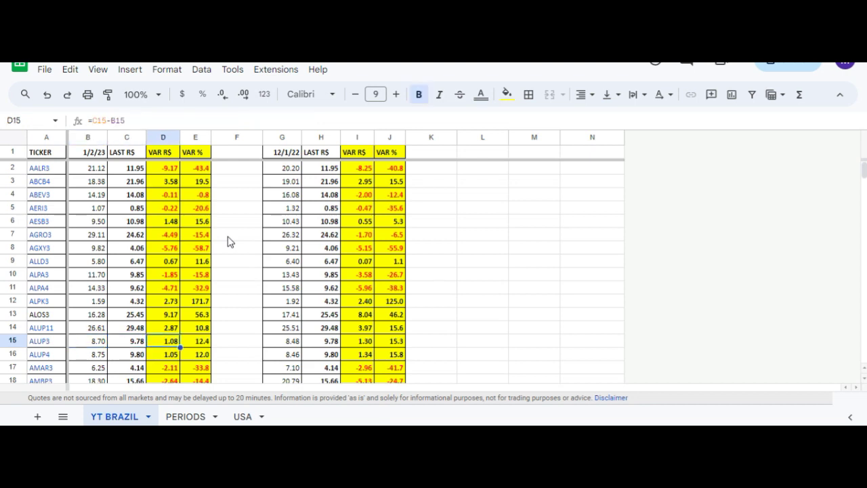
key("Right")
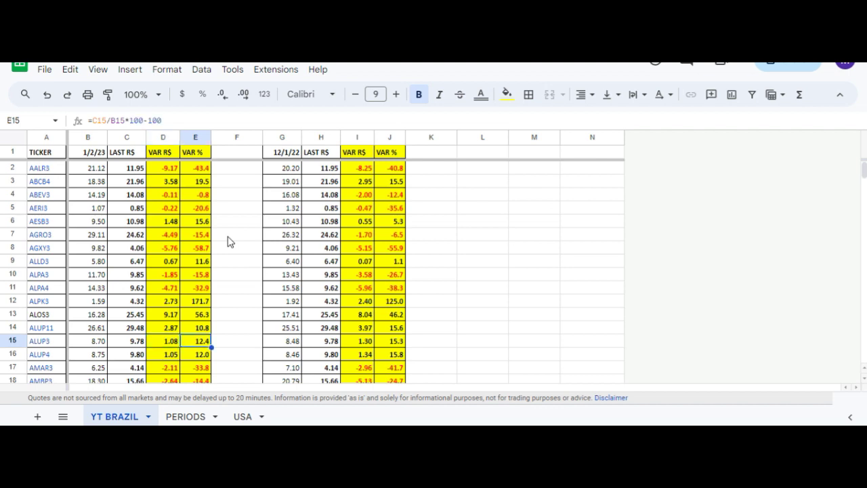
Check ALUP4's 1/2/23 price against its last price, including the absolute and percentage variations
key("Down")
key("Left")
key("Left")
key("Left")
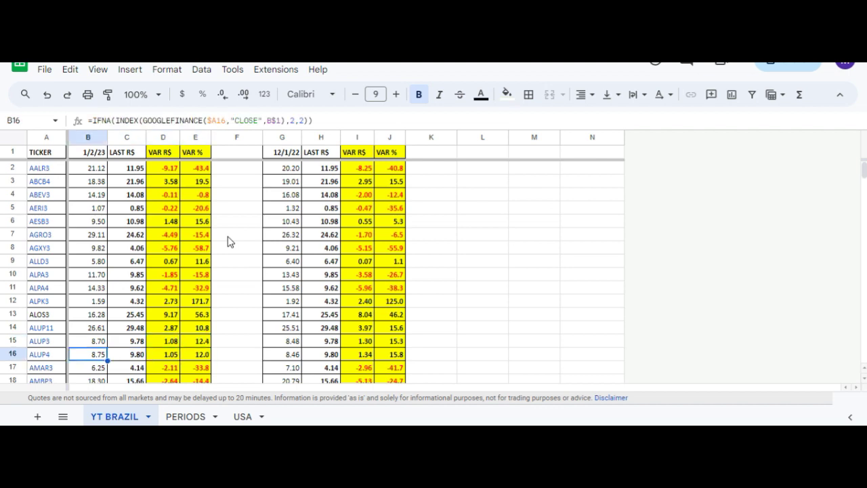
key("Left")
key("Right")
key("Right")
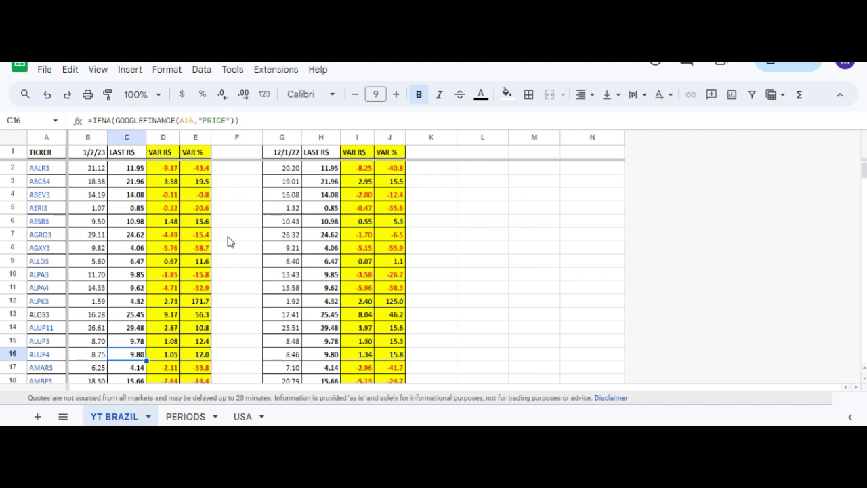
key("Right")
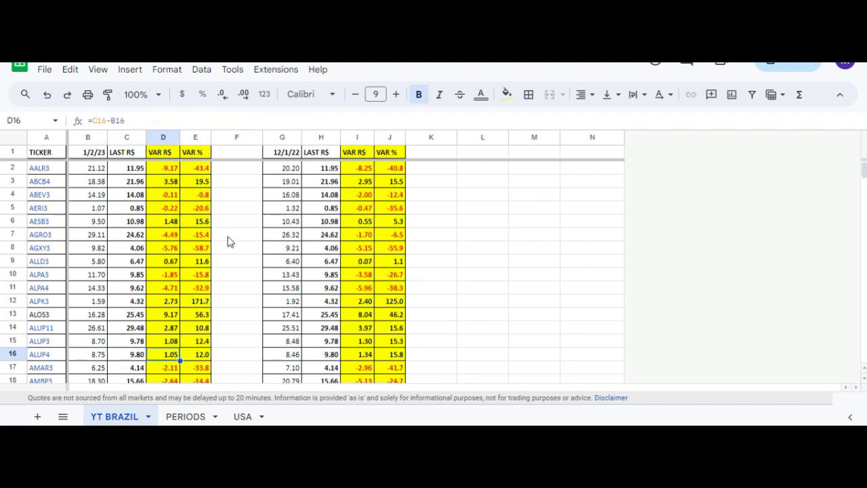
key("Right")
Compare ALUP11's 12/1/22 price with its last price, including the absolute and percentage variations
key("Up")
key("Up")
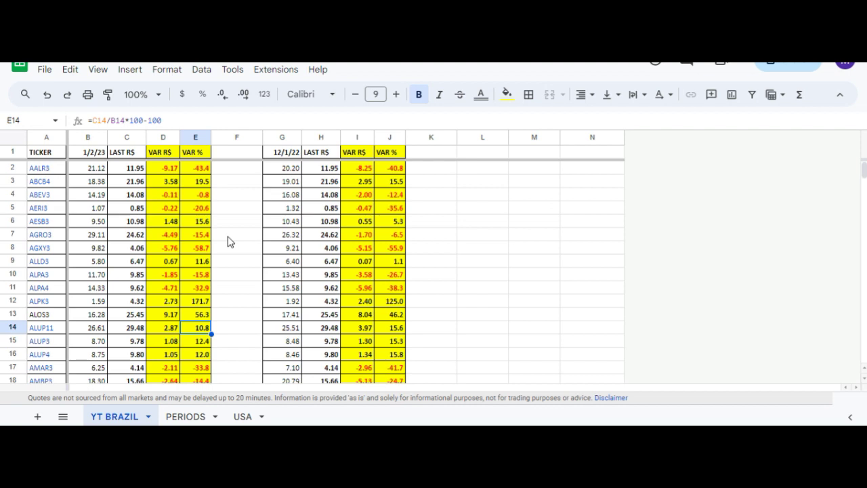
key("Right")
key("Right")
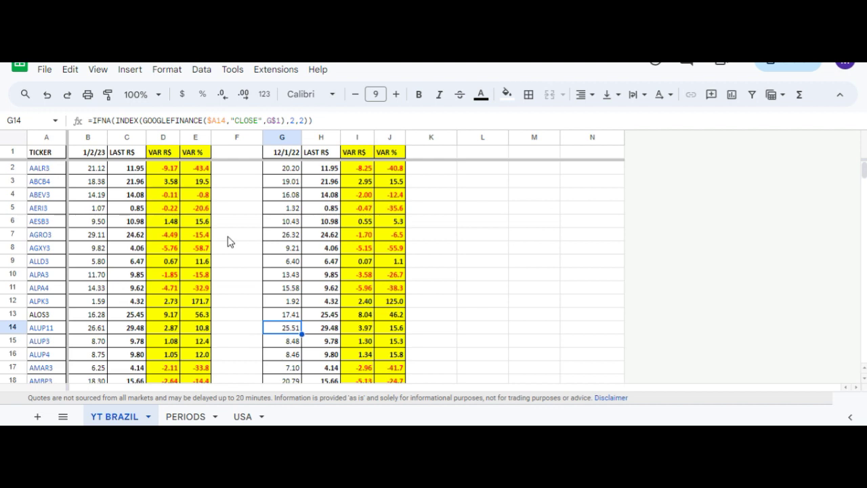
key("Right")
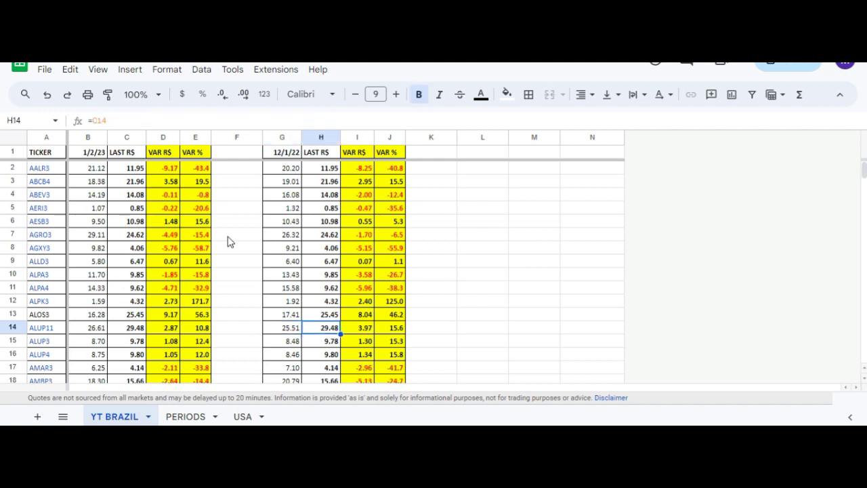
key("Right")
key("Right")
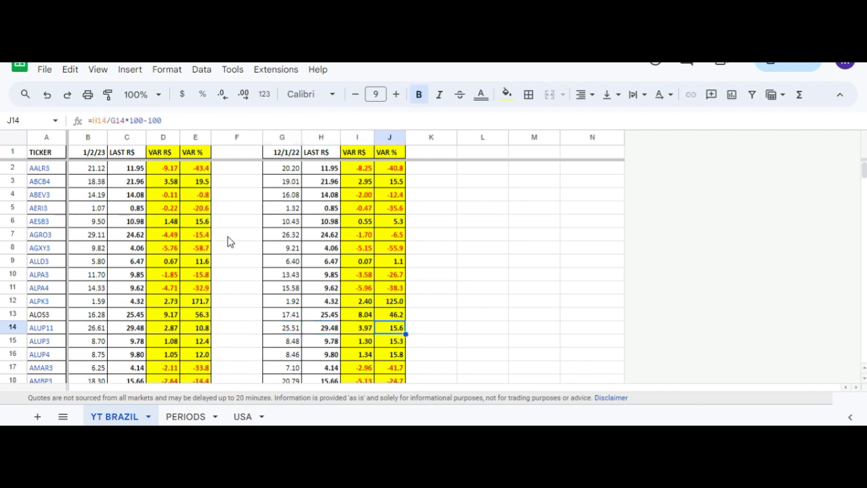
Compare ALUP3's 12/1/22 price with its last price, including the absolute and percentage variations
key("Down")
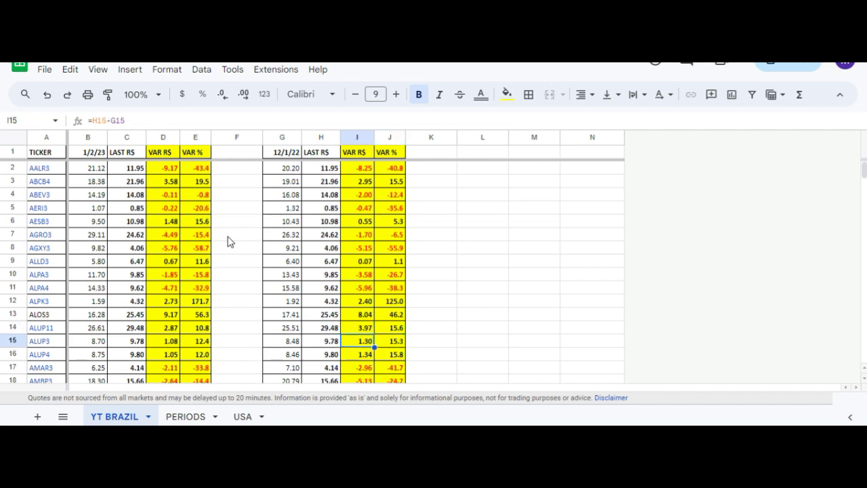
key("Left")
key("Left")
key("Left")
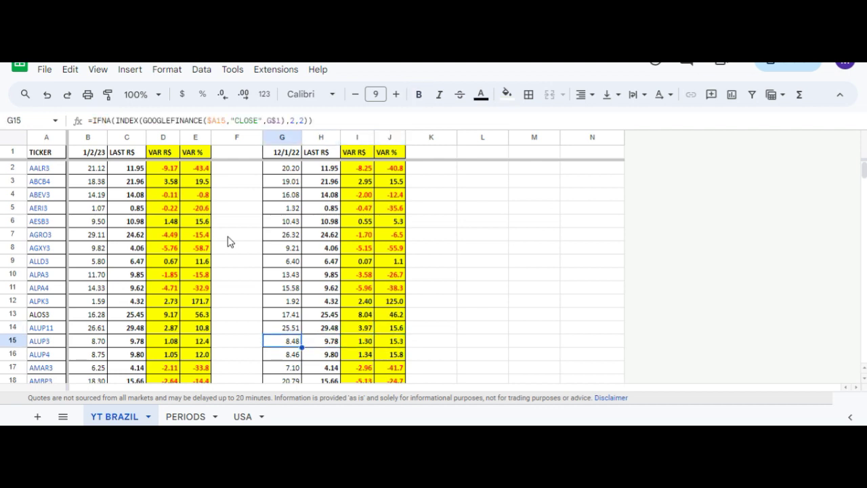
key("Right")
key("Right")
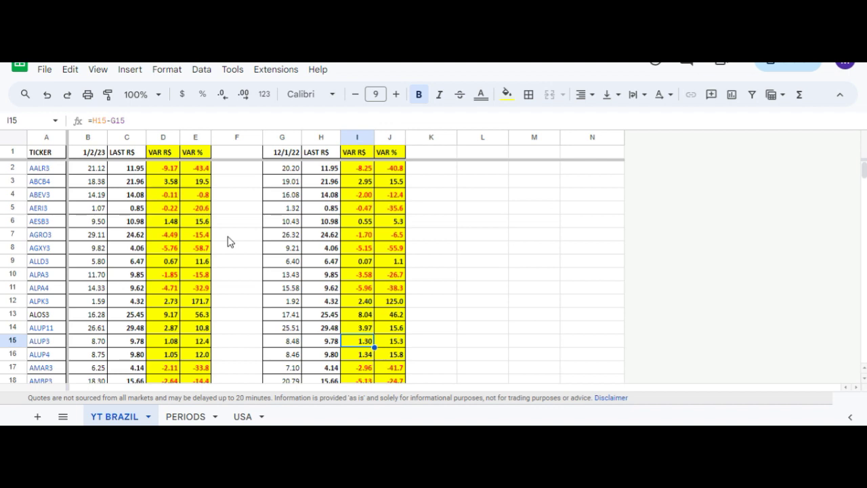
key("Right")
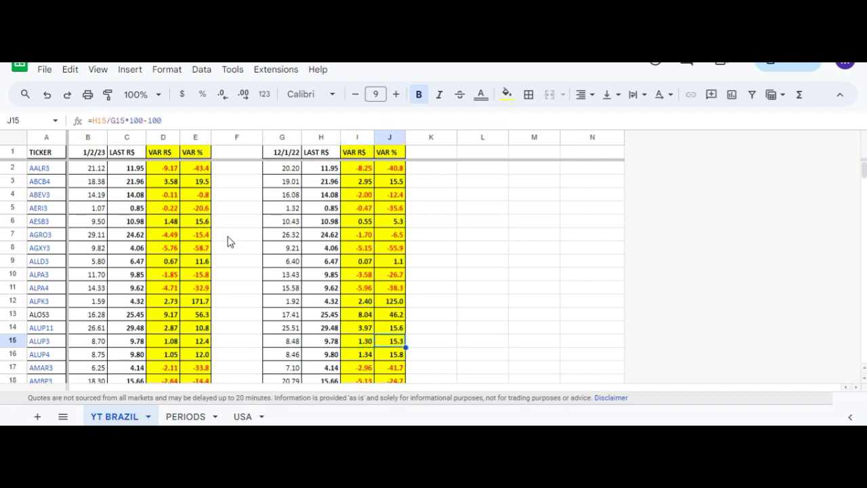
Compare ALUP4's 12/1/22 price with its last price, including the absolute and percentage variations
key("Down")
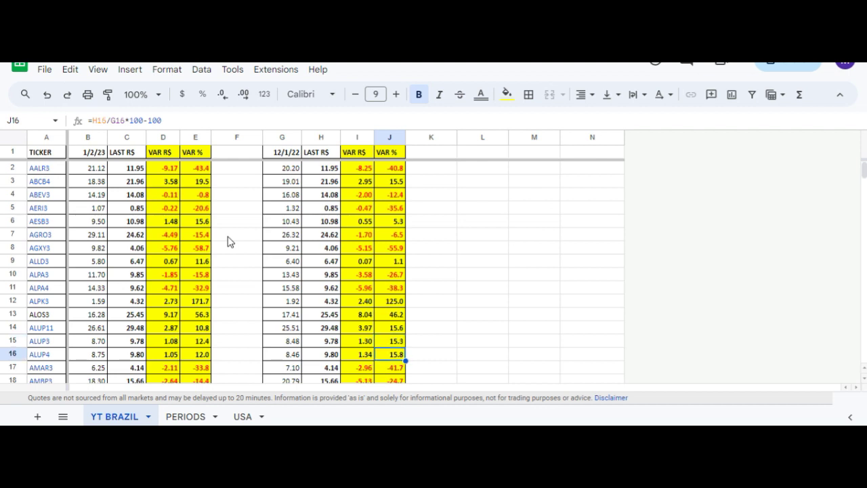
key("Left")
key("Left")
key("Left")
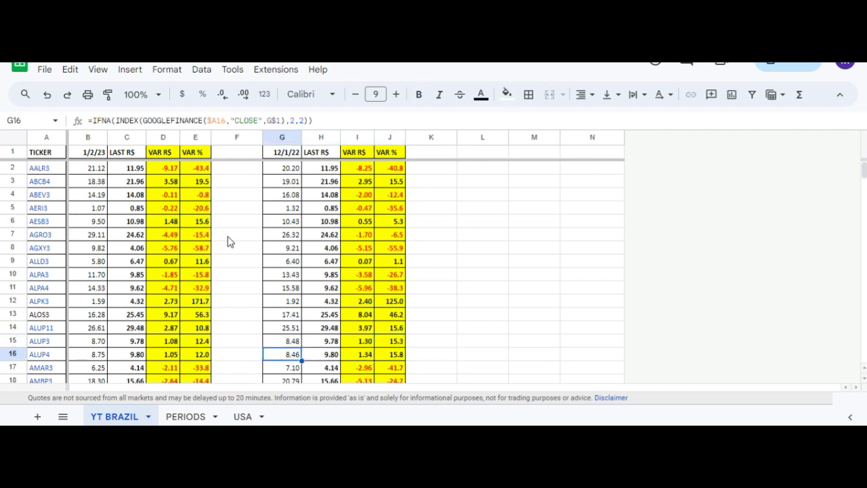
key("Right")
key("Right")
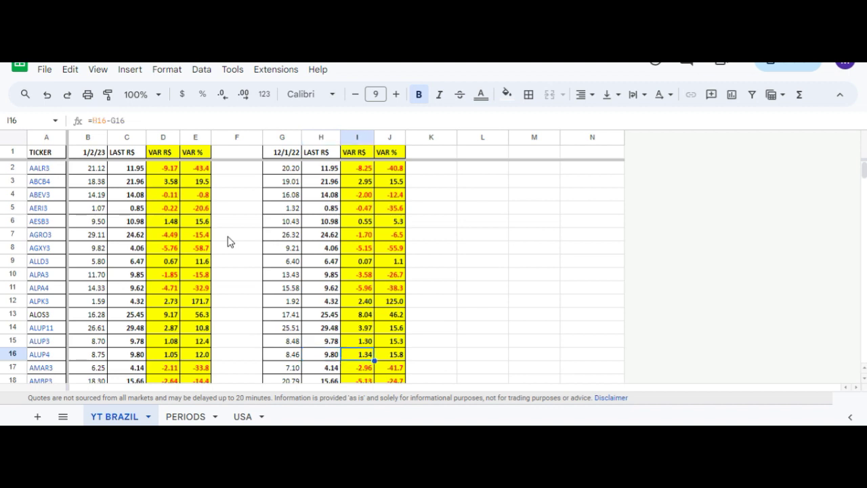
key("Right")
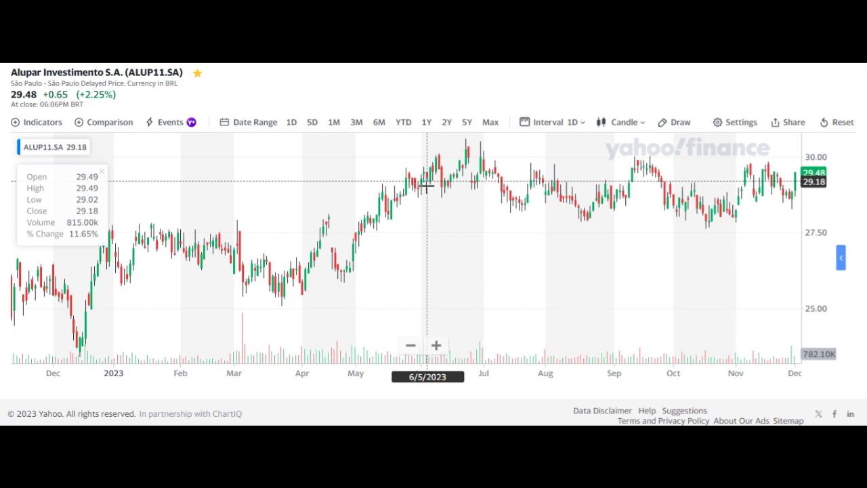
Switch from the Yahoo Finance chart of ALUP11.SA back to the Excel table comparing 9M22 with 9M23
key("alt+Tab")
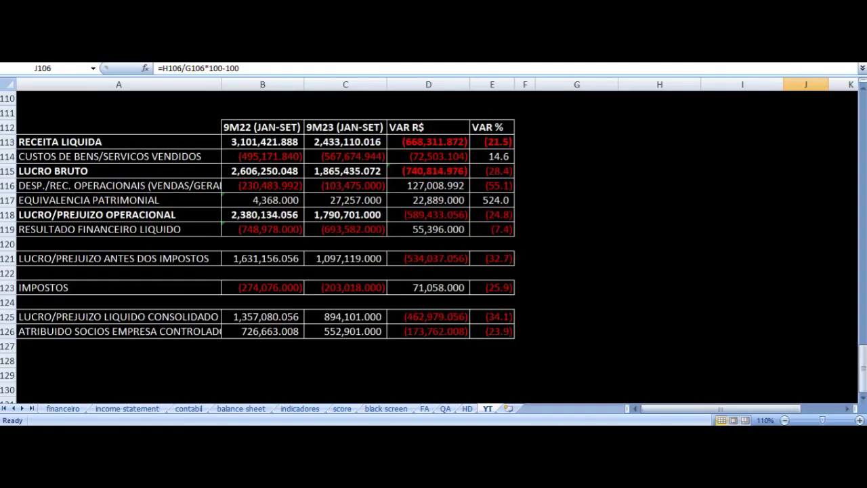
Open the HD sheet and bring up the 2022 and 2023 quarters in the TRIMESTRES table
left_click(466, 408)
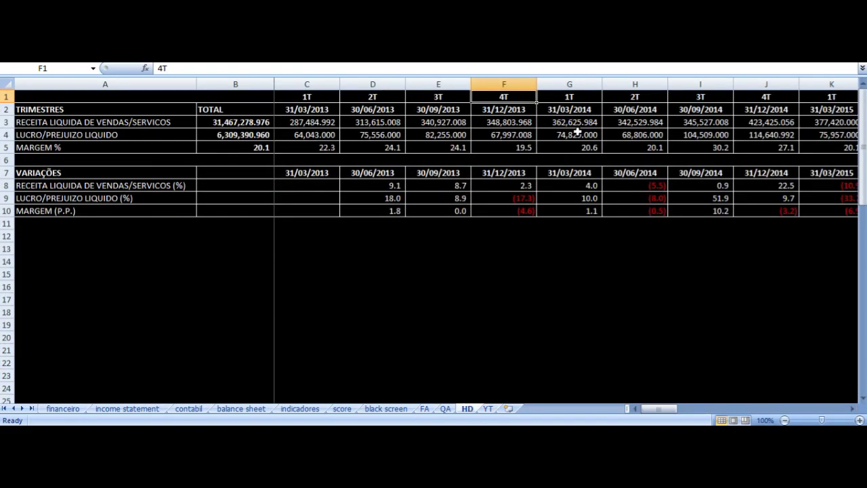
left_click(573, 110)
key("ctrl+Right")
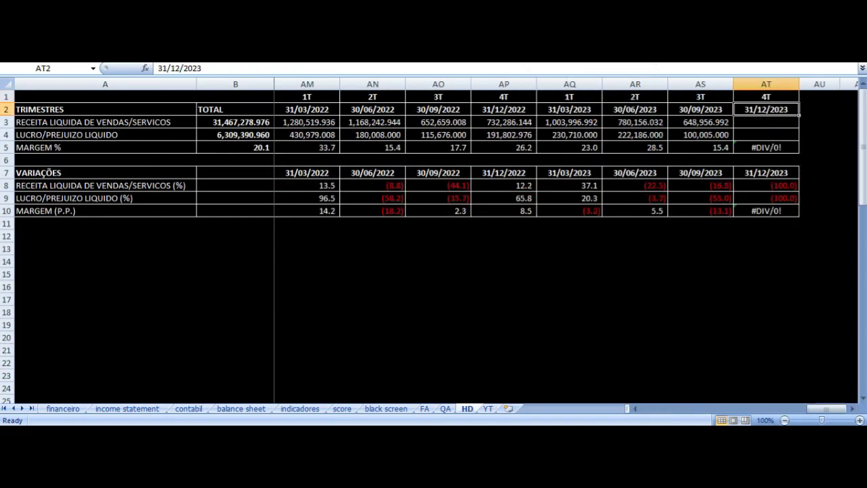
key("Left")
key("Left")
key("Left")
key("Left")
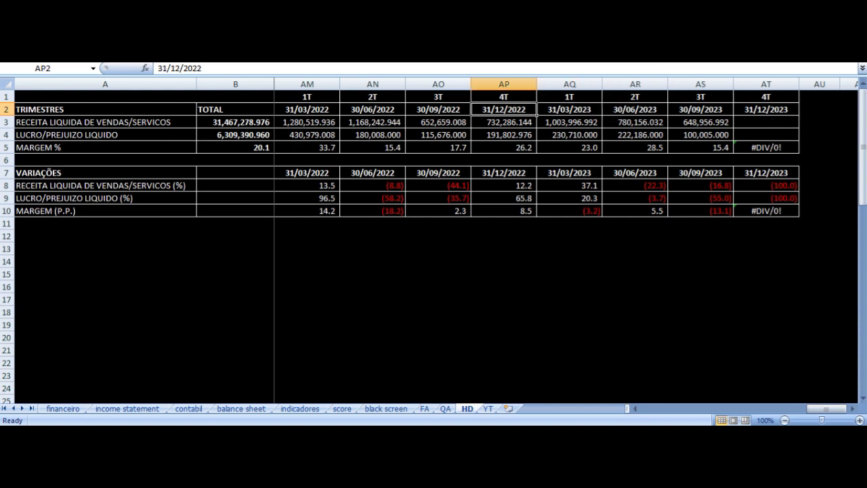
Compare the net revenue (RECEITA LIQUIDA) of the first, second and third quarters of 2023
key("Right")
key("Down")
key("Up")
key("Up")
key("Down")
key("Down")
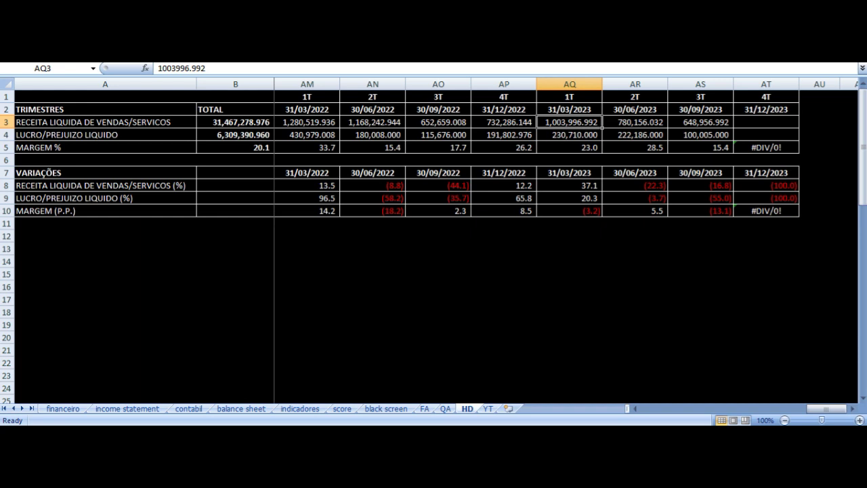
key("Right")
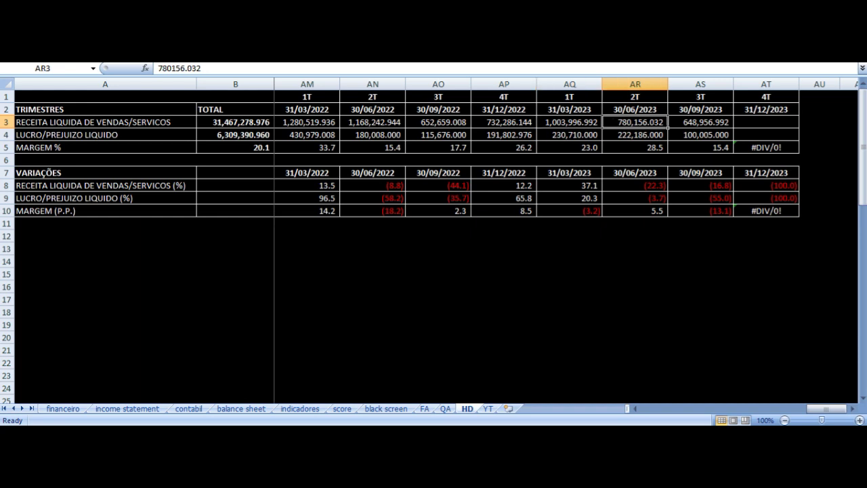
key("Right")
key("Up")
key("Up")
key("Down")
key("Down")
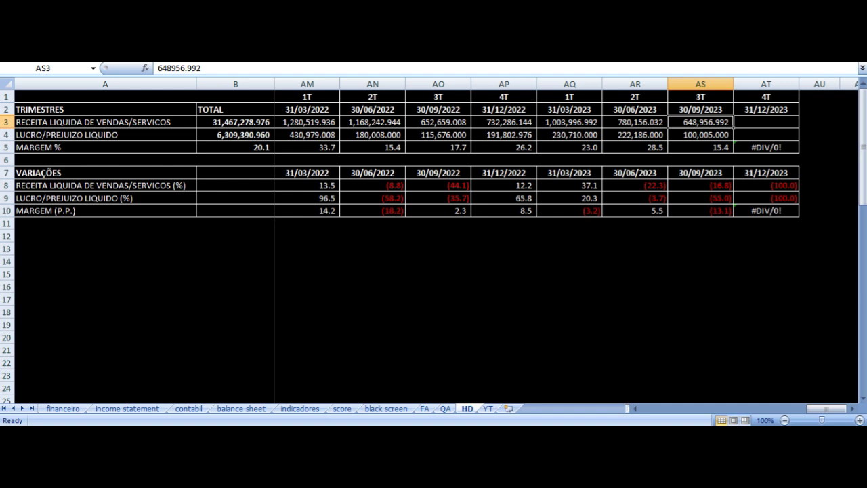
Go back over the first two quarters of 2023 and check the net revenue and net profit of 30/06/2023
key("Left")
key("Left")
key("Up")
key("Up")
key("Down")
key("Right")
key("Up")
key("Down")
key("Down")
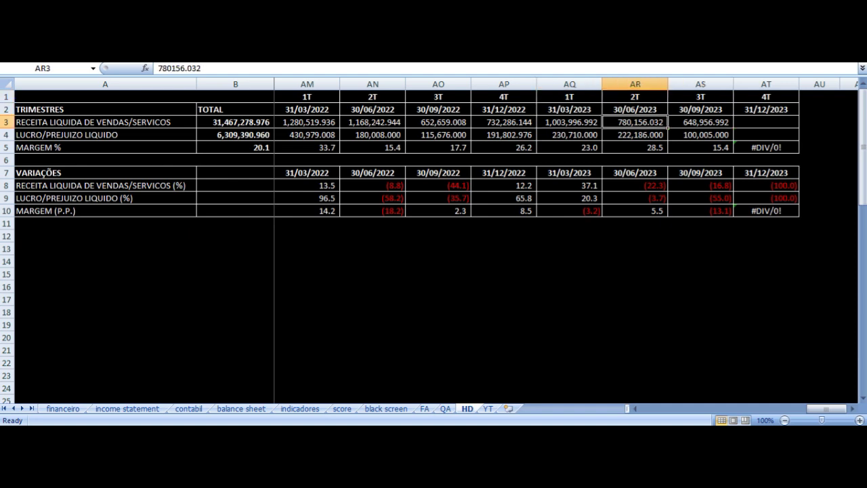
key("Down")
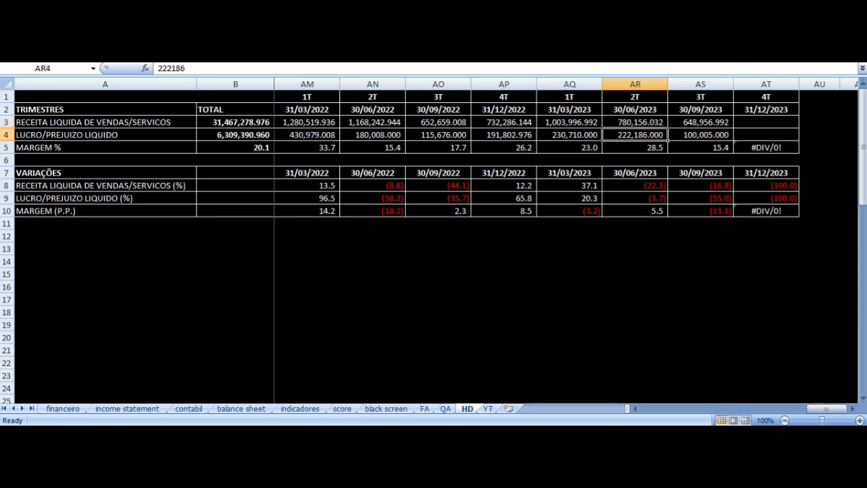
Examine the 3T column dated 30/09/2023, including its net revenue
key("Right")
key("Up")
key("Up")
key("Up")
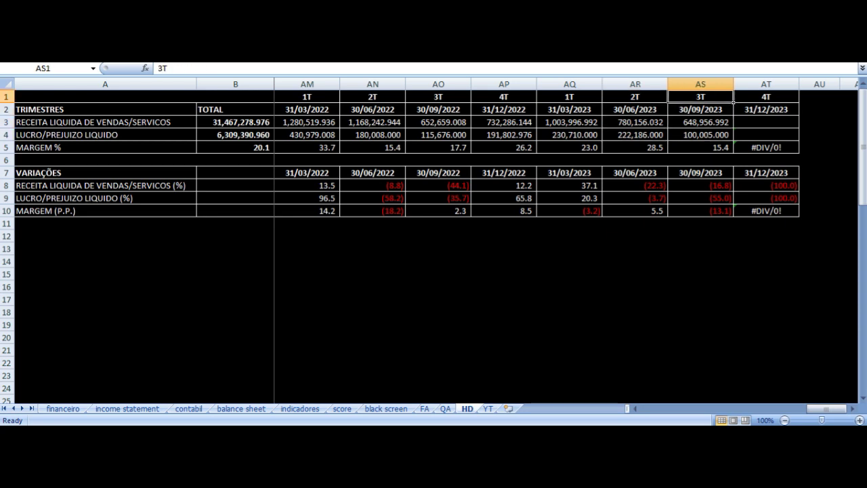
key("Down")
key("Down")
key("Down")
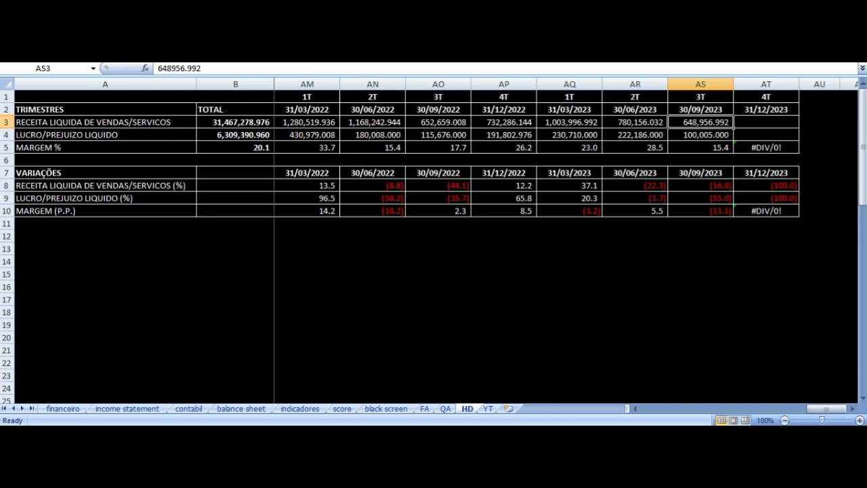
key("Up")
key("Up")
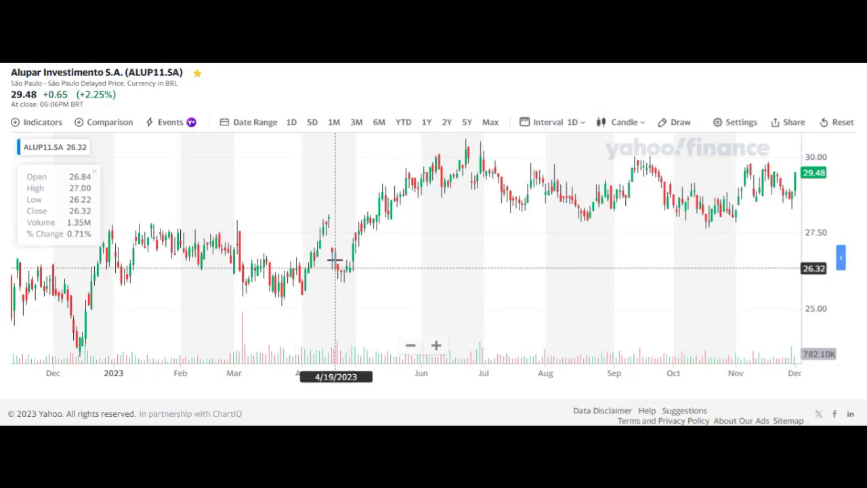
Switch to the Yahoo Finance chart of ALUP11.SA, extend it back to 2019 and turn on dividend events
scroll(336, 260, "down", 5)
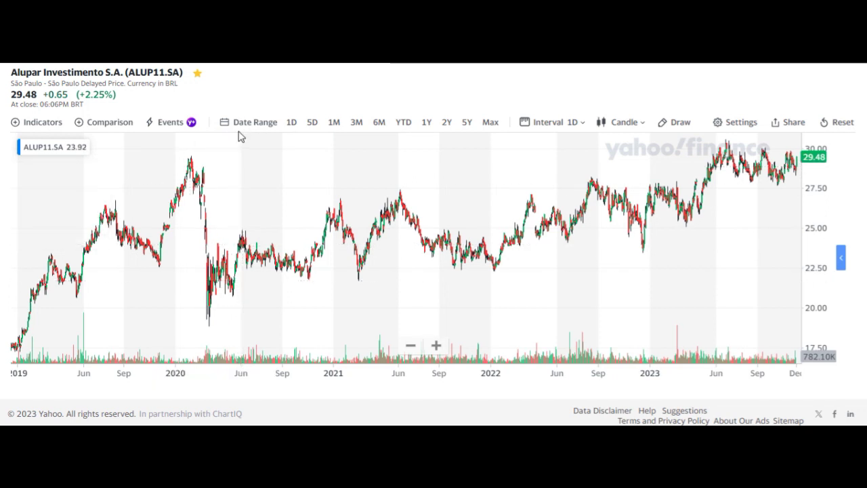
left_click(171, 124)
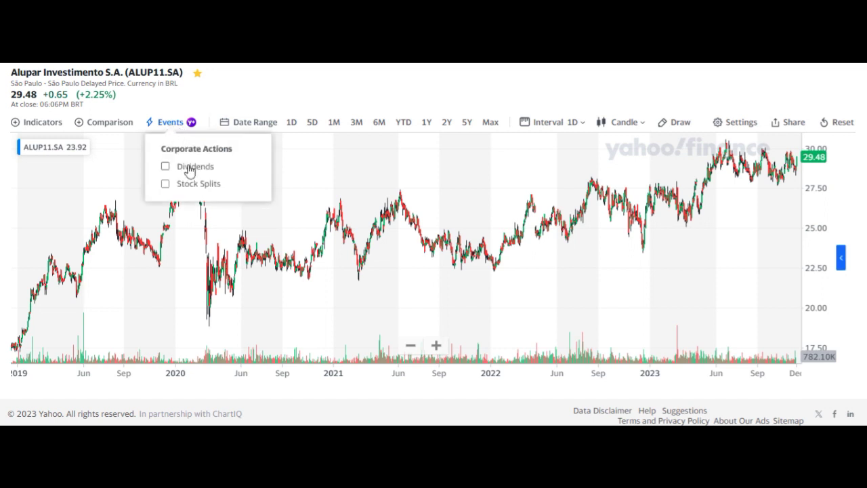
left_click(165, 167)
left_click(322, 98)
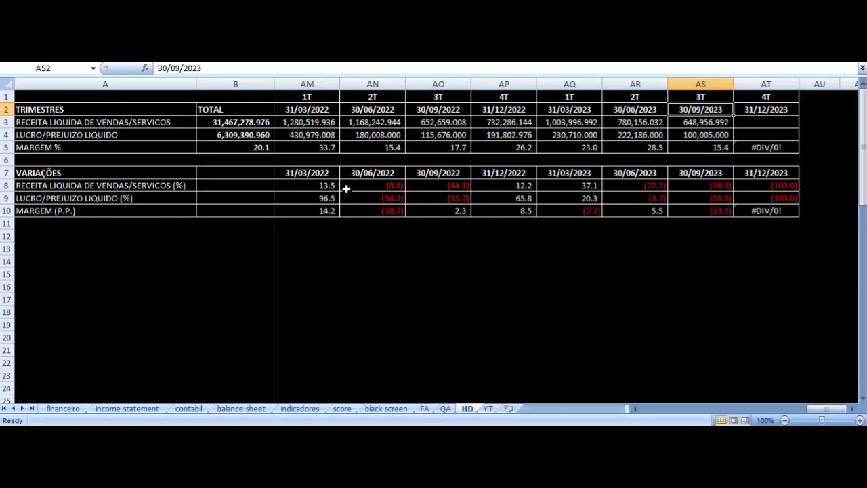
Switch back to the Excel workbook and locate the SEMESTRES table below the quarterly one on the HD sheet
scroll(321, 209, "down", 8)
scroll(267, 146, "up", 1)
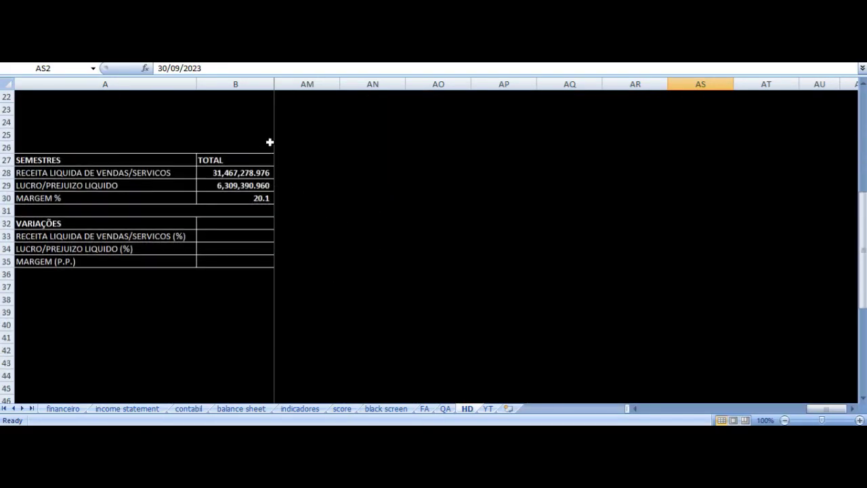
left_click(270, 141)
key("Right")
key("Down")
key("Down")
key("Down")
key("Down")
key("Up")
key("Up")
key("Up")
Bring up the semester results from 1S-2020 to 2S-2023 in the SEMESTRES table
key("ctrl+Right")
key("Left")
key("Left")
key("Left")
key("Left")
key("Left")
key("Left")
key("Left")
key("Left")
key("Left")
key("Left")
key("Left")
key("Left")
key("Left")
key("Left")
key("Left")
key("Left")
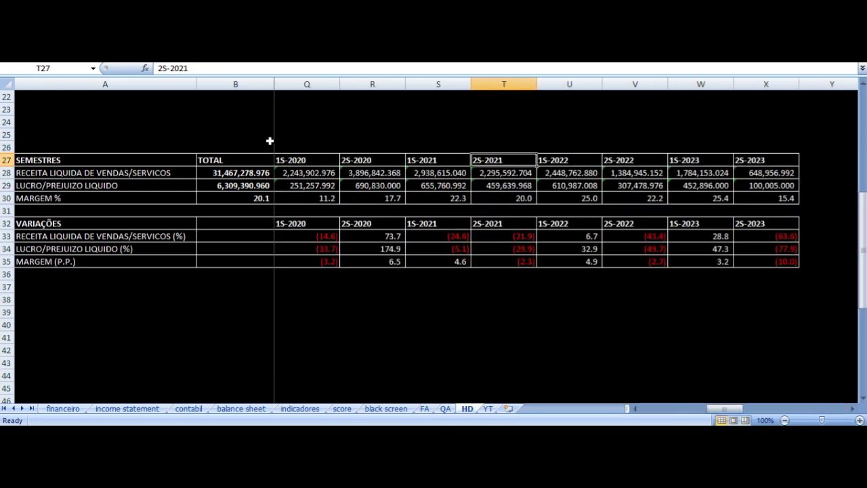
Look through the older semesters back to 2S-2015, ending at 1S-2019
key("Right")
key("Right")
key("Right")
key("Right")
key("Right")
key("Right")
key("Right")
key("Right")
key("Right")
key("Right")
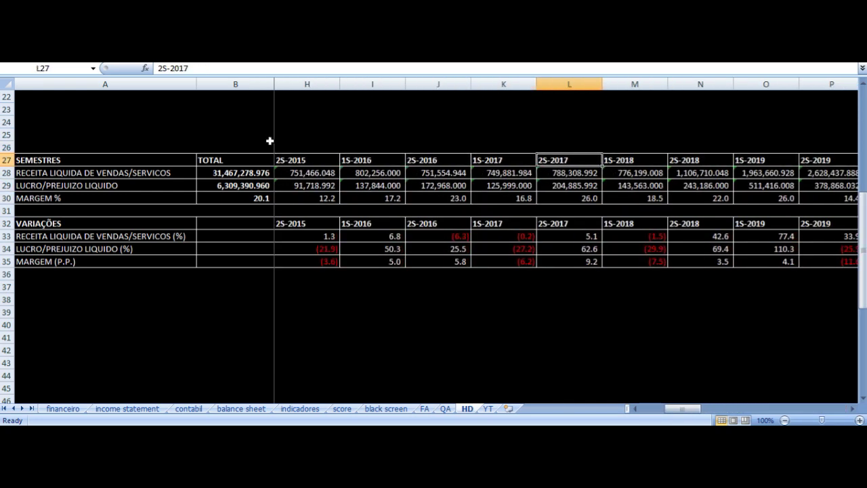
key("Left")
key("Left")
key("Left")
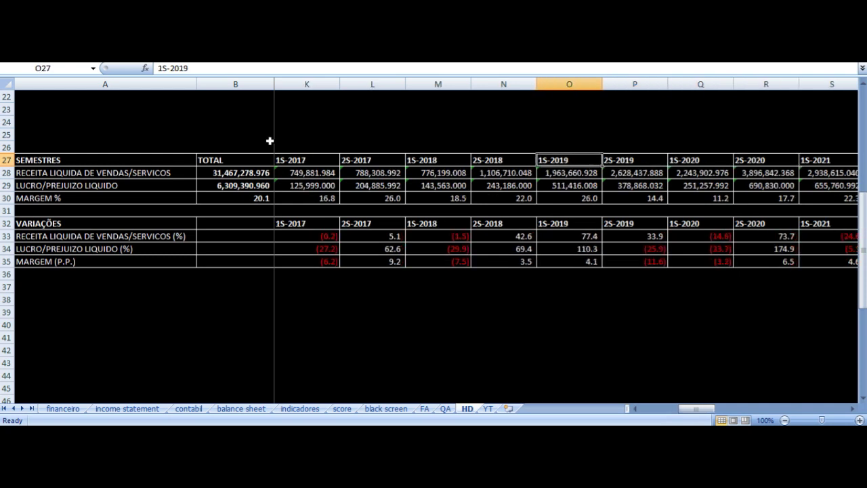
Check the net revenue and net profit of 2S-2019
key("Right")
key("Down")
key("Up")
key("Down")
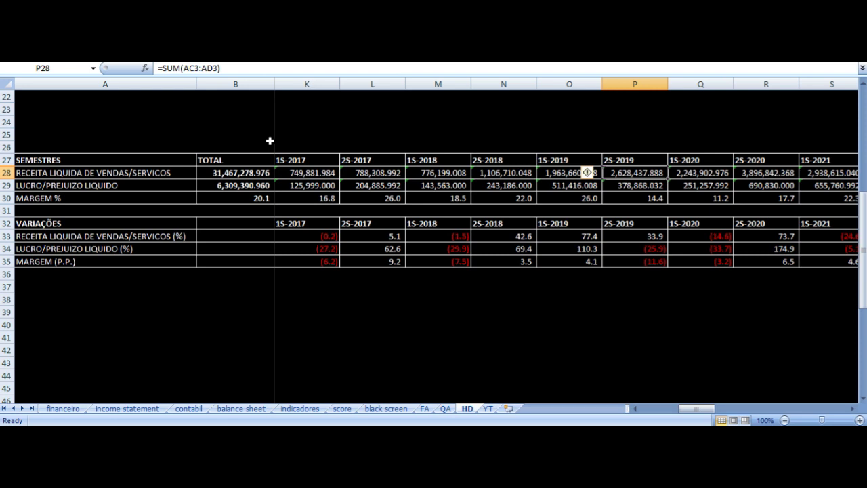
key("Down")
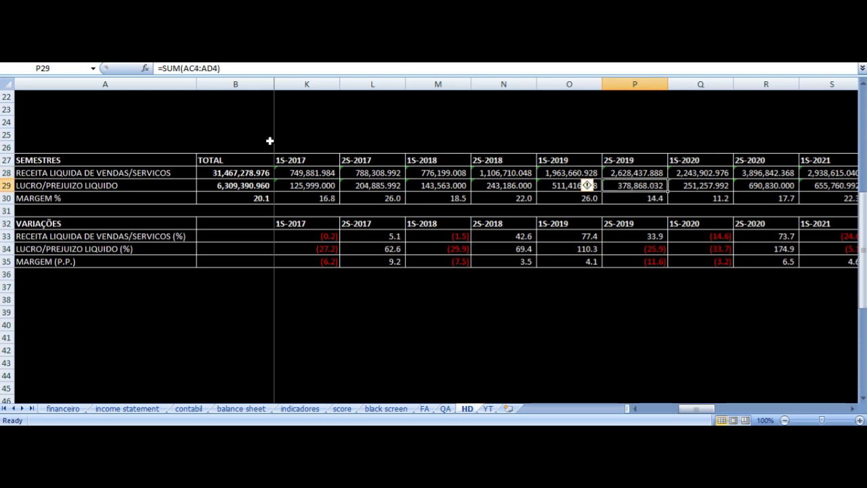
key("Up")
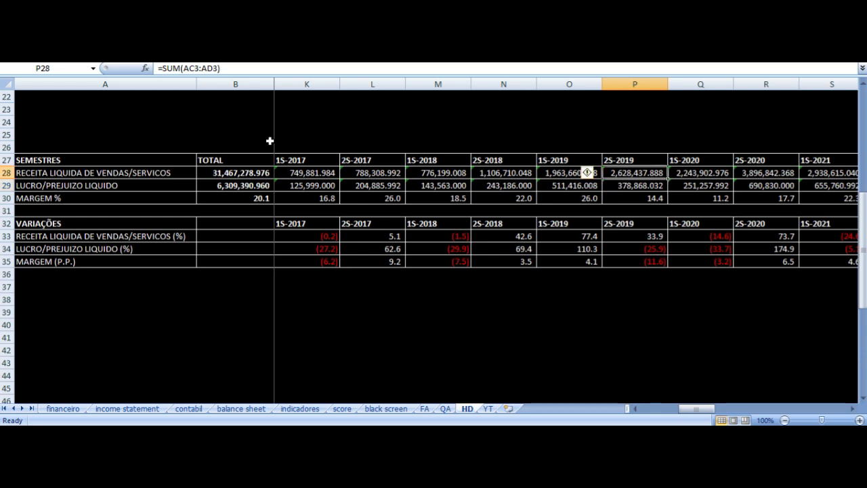
Compare 1S-2020's net revenue with 2S-2019's and check 1S-2020's net profit and margin
key("Right")
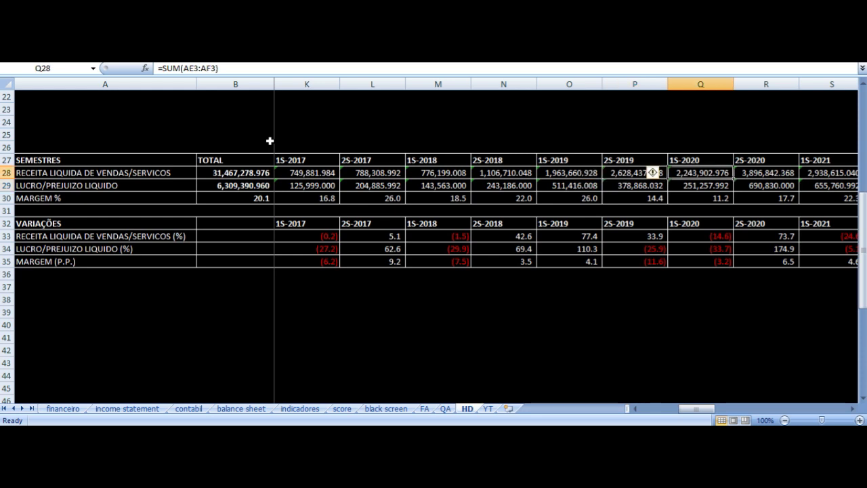
key("Left")
key("Right")
key("Down")
key("Down")
key("Up")
key("Down")
key("Up")
key("Up")
Follow the net revenue from 1S-2020 through 2S-2023 and trace it back to 2S-2019
key("Right")
key("Right")
key("Right")
key("Right")
key("Right")
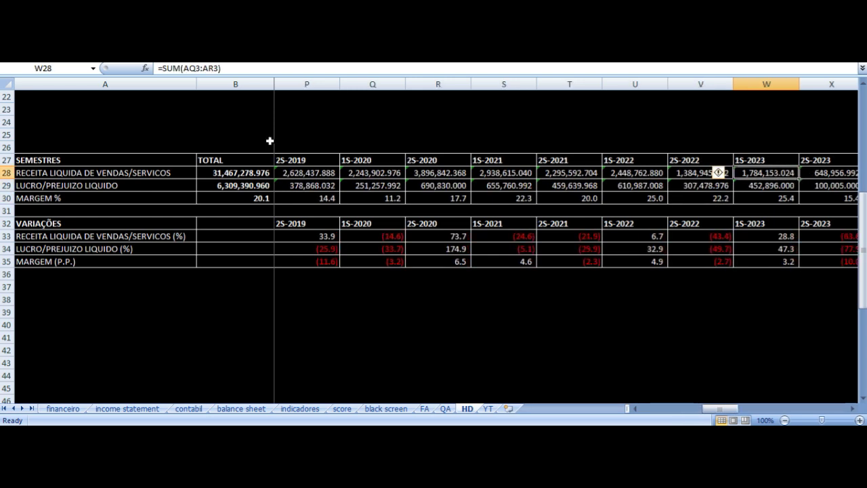
key("Right")
key("Left")
key("Left")
key("Left")
key("Left")
key("Left")
key("Left")
key("Left")
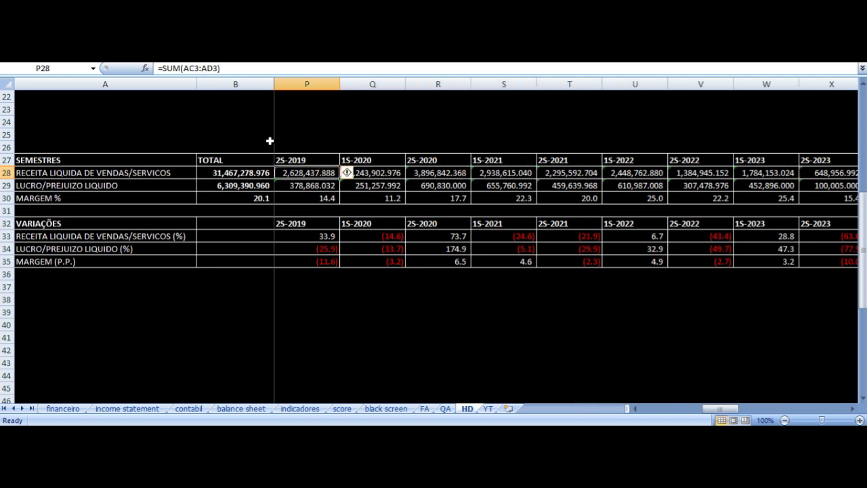
Compare the net revenue of 1S-2020 and the following semesters with that of 1S-2023
key("Right")
key("Right")
key("Left")
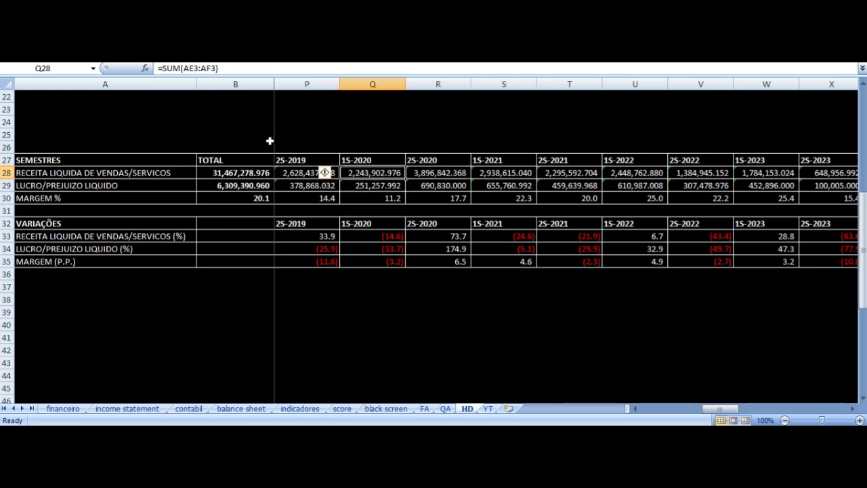
key("Right")
key("Right")
key("Right")
key("Right")
key("Right")
key("Right")
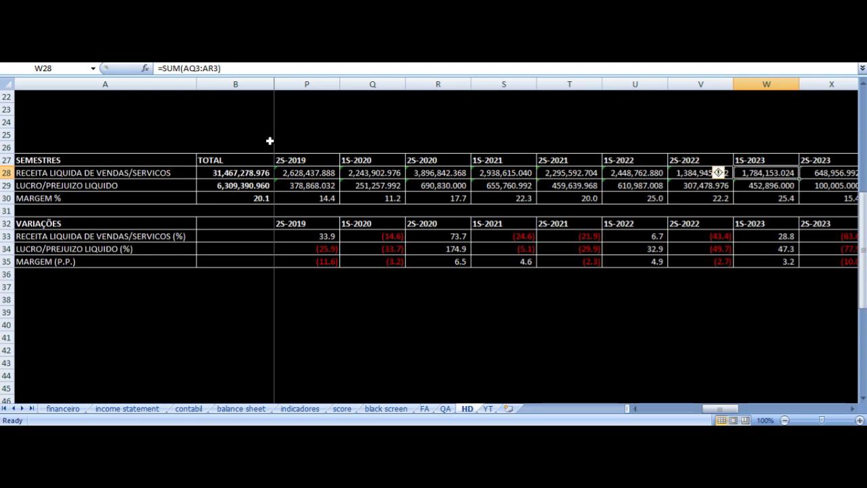
Compare the net revenue of 1S-2023 with that of 2S-2020 and the semesters in between
key("Left")
key("Left")
key("Left")
key("Left")
key("Left")
key("Left")
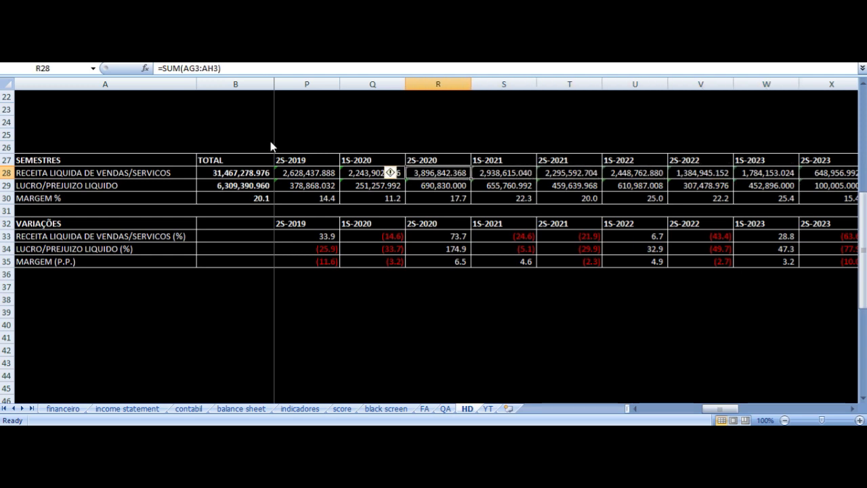
key("Right")
key("Right")
key("Right")
key("Right")
key("Right")
key("Right")
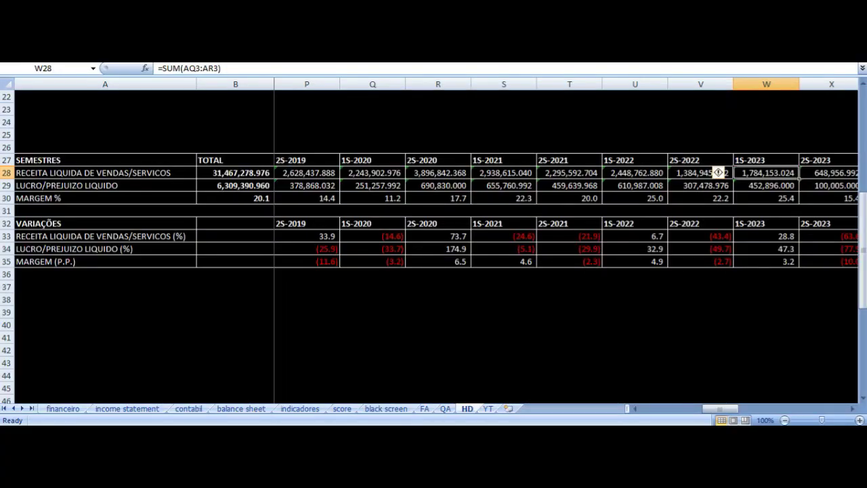
Check 1S-2023's net profit, and examine 2S-2020's net revenue and net profit
key("Down")
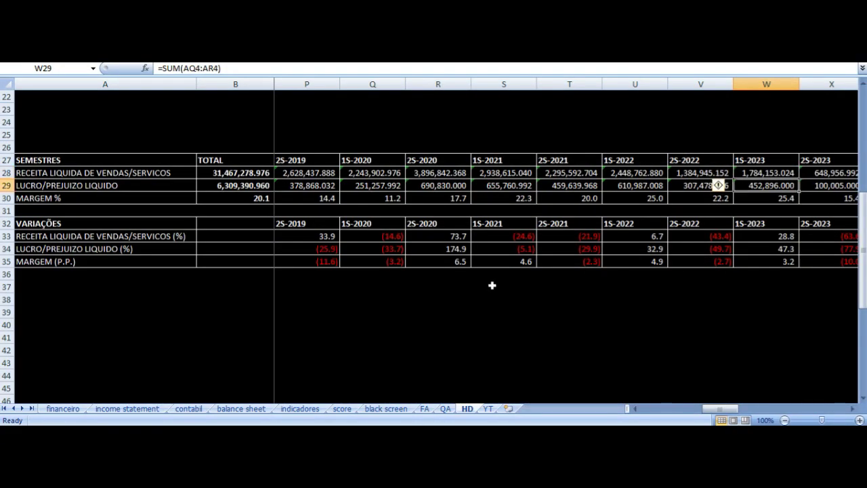
key("Up")
key("Left")
key("Left")
key("Left")
key("Left")
key("Left")
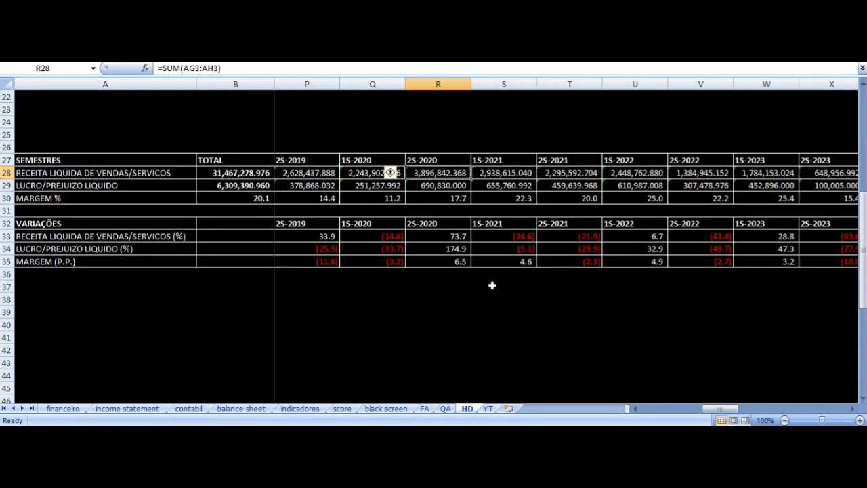
key("Down")
key("Up")
key("Down")
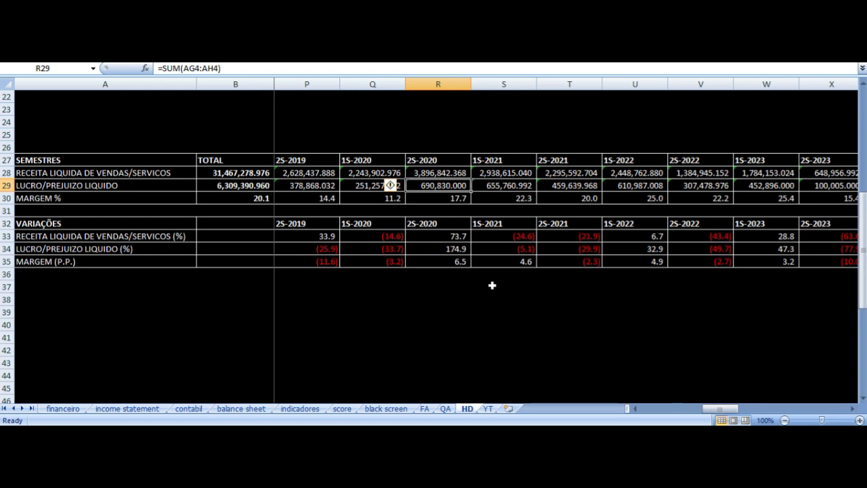
Compare 2S-2020's net revenue with the neighbouring semesters 1S-2020 and 1S-2021
key("Up")
key("Right")
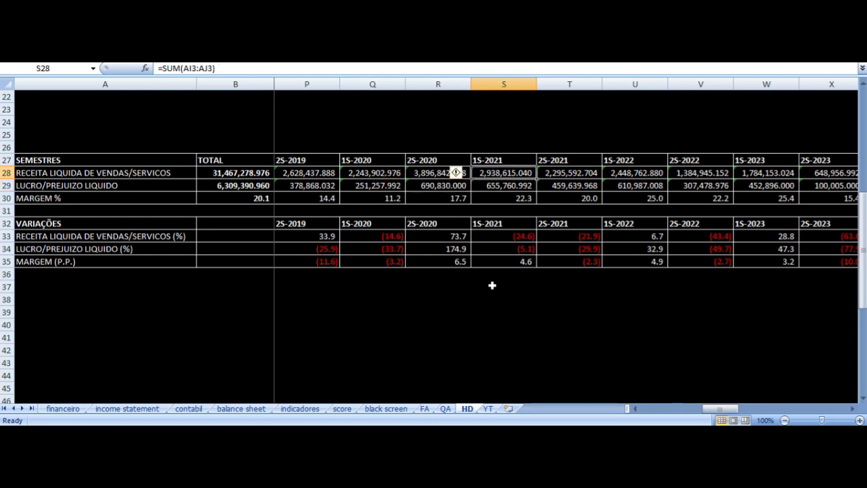
key("Left")
key("Left")
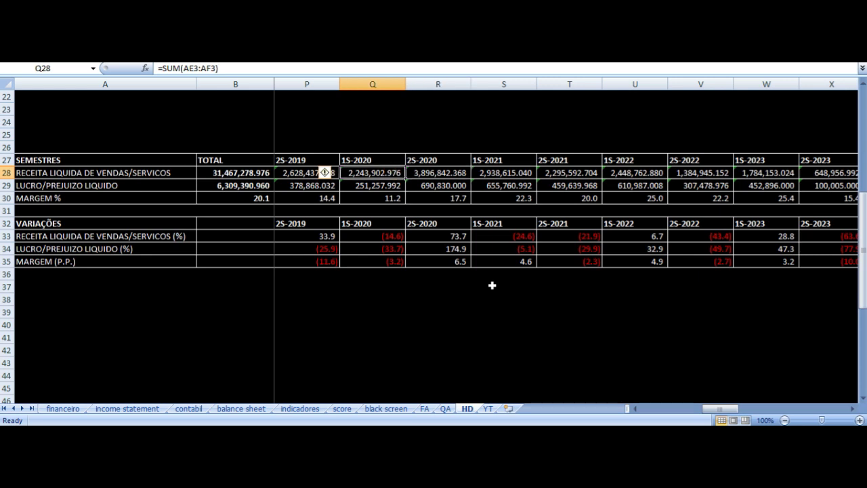
key("Right")
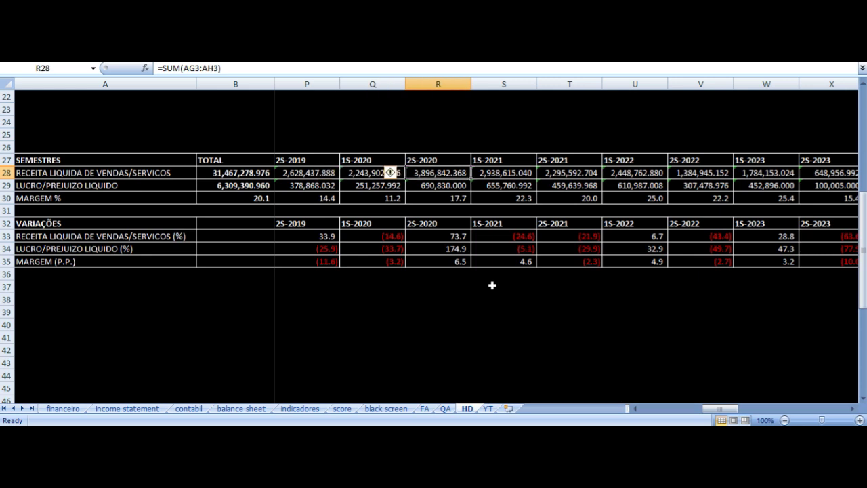
key("Right")
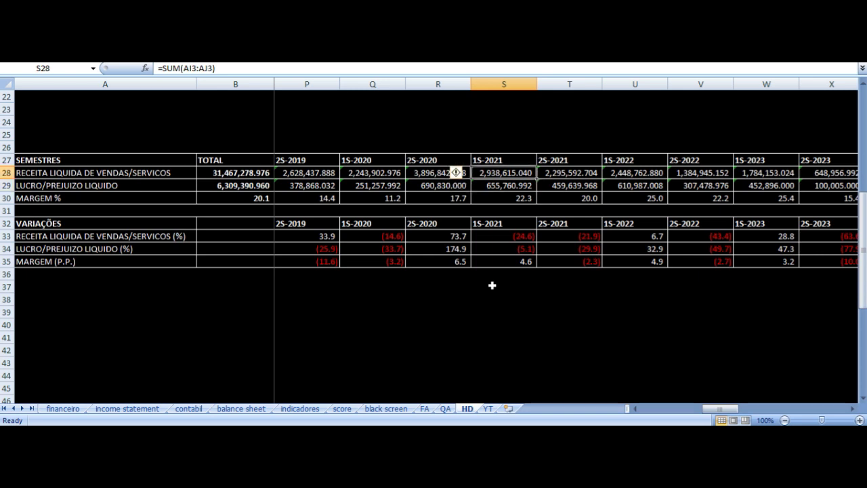
Examine 2S-2021's net revenue variation and net profit variation against the preceding semester
key("Right")
key("Down")
key("Down")
key("Down")
key("Down")
key("Down")
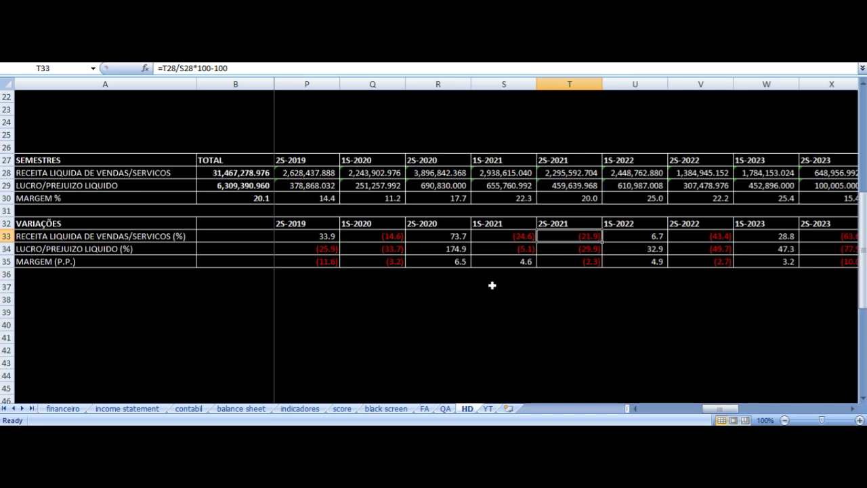
key("Down")
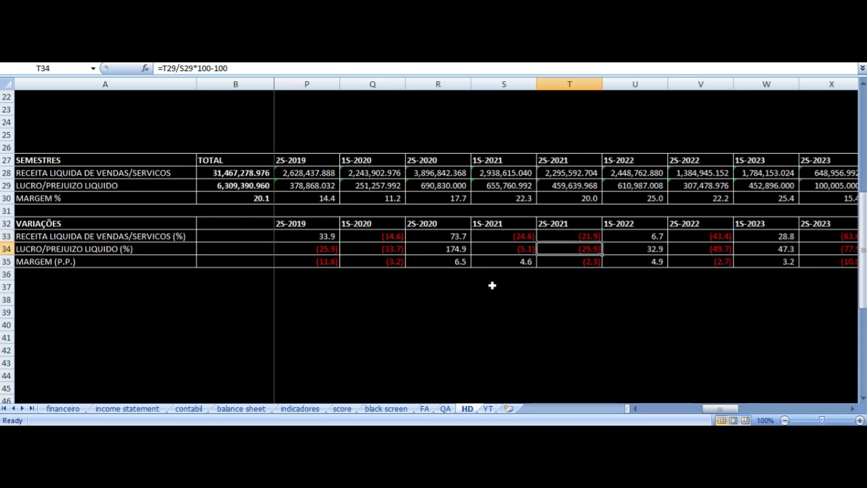
Compare 2S-2021's net revenue with that of 1S-2022
key("Up")
key("Up")
key("Up")
key("Up")
key("Up")
key("Up")
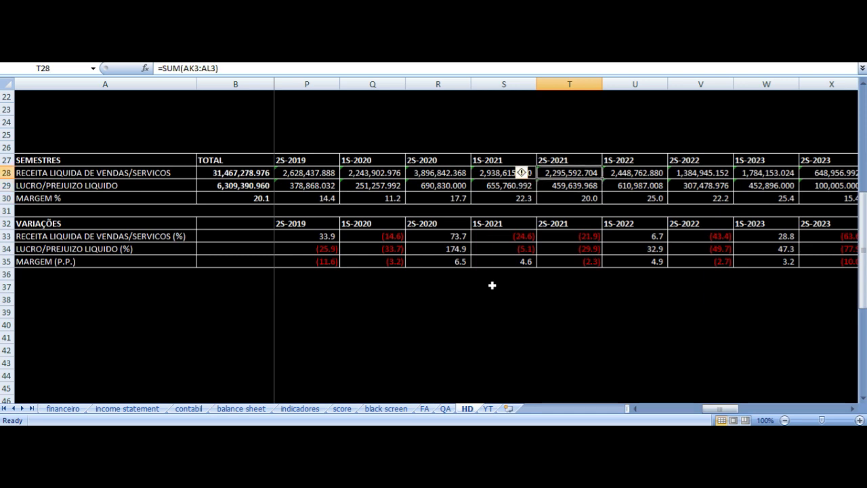
key("Right")
key("Left")
key("Right")
Examine 1S-2022's variations in net revenue, net profit and margin
key("Down")
key("Down")
key("Down")
key("Down")
key("Down")
key("Down")
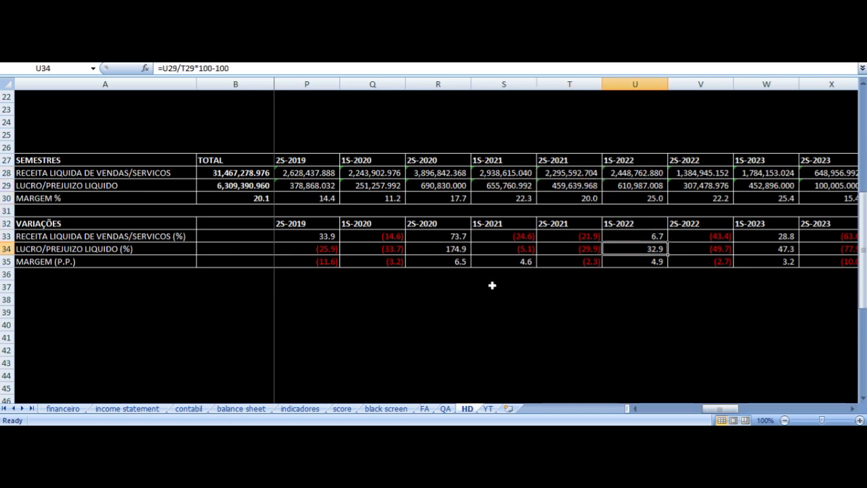
key("Down")
key("Up")
key("Up")
key("Up")
key("Up")
key("Up")
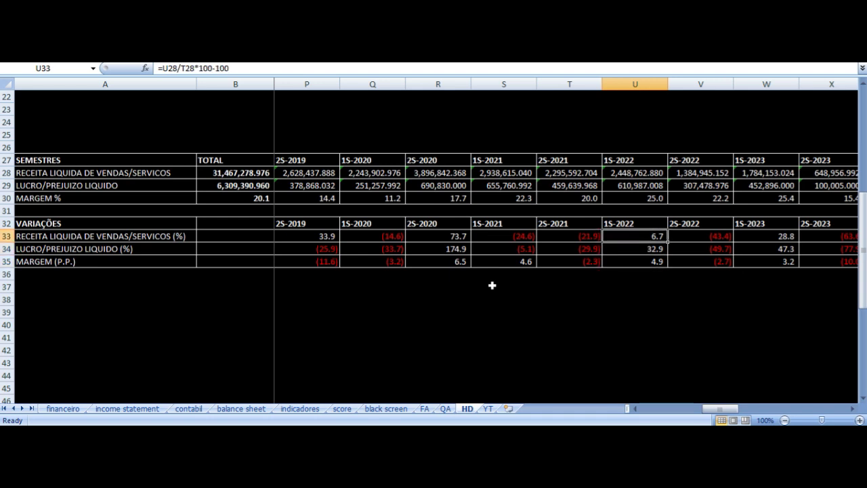
Review the net revenue of the semesters from 2S-2022 to 2S-2023, and return to 1S-2022
key("Up")
key("Up")
key("Right")
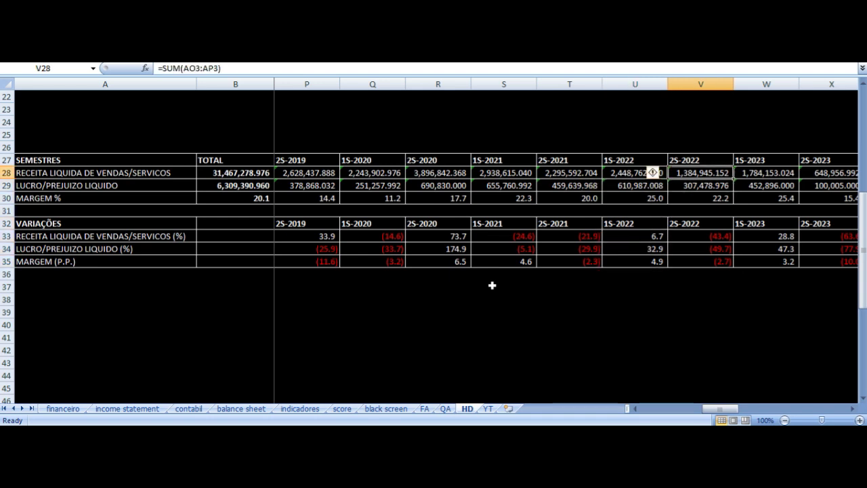
key("Right")
key("Right")
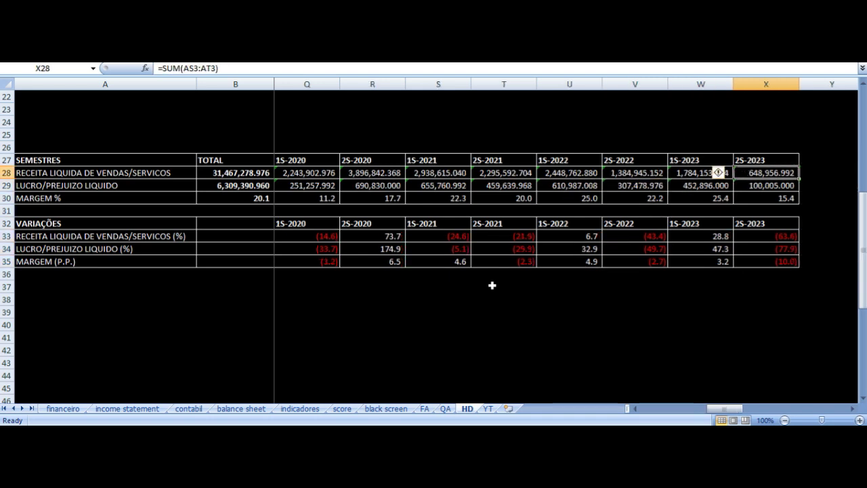
key("Left")
key("Left")
key("Left")
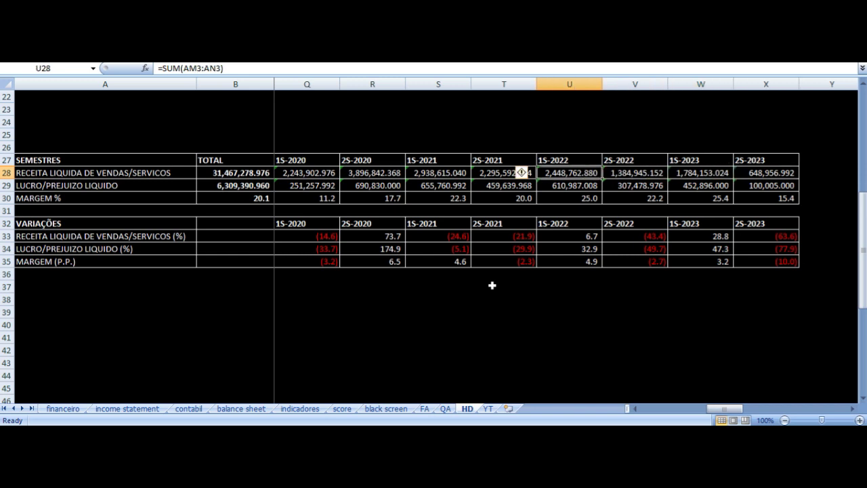
Compare 1S-2022's net revenue with that of 1S-2023
key("Up")
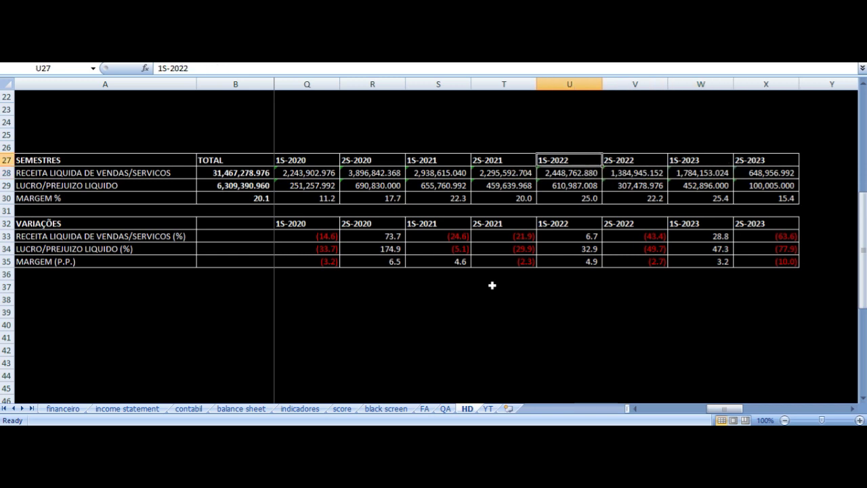
key("Down")
key("Right")
key("Right")
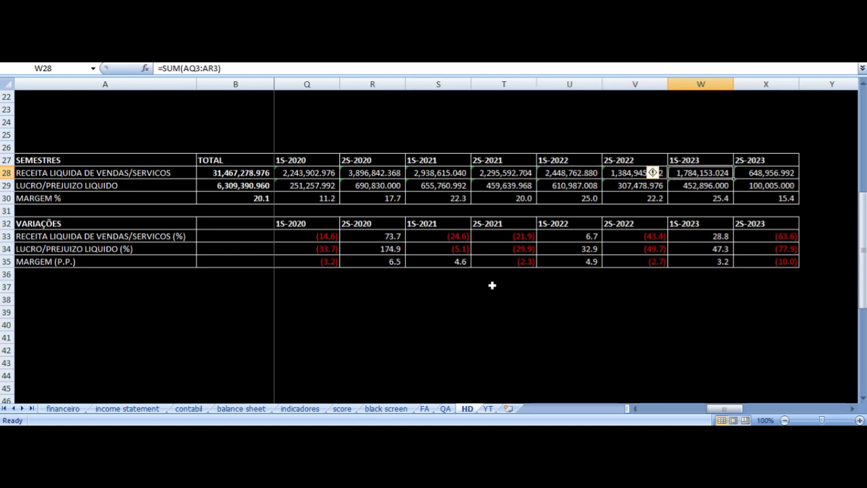
key("Left")
key("Left")
Check 1S-2022's net profit and margin, and compare its net profit with that of 1S-2023
key("Down")
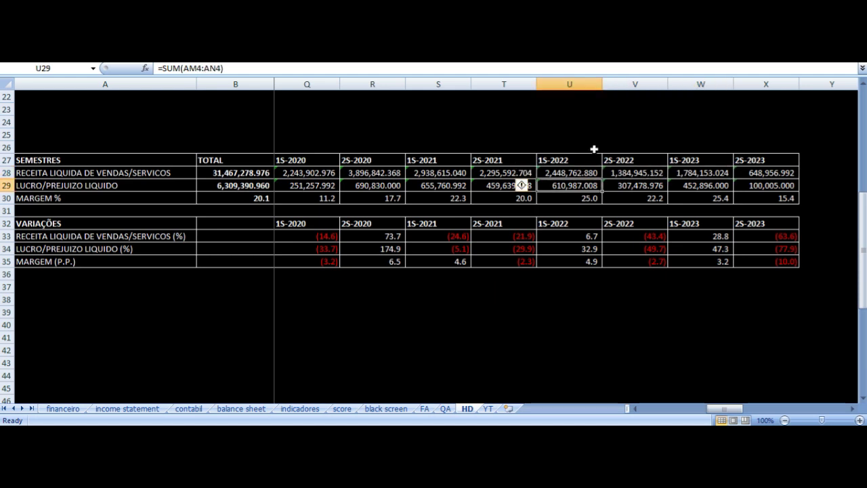
key("Down")
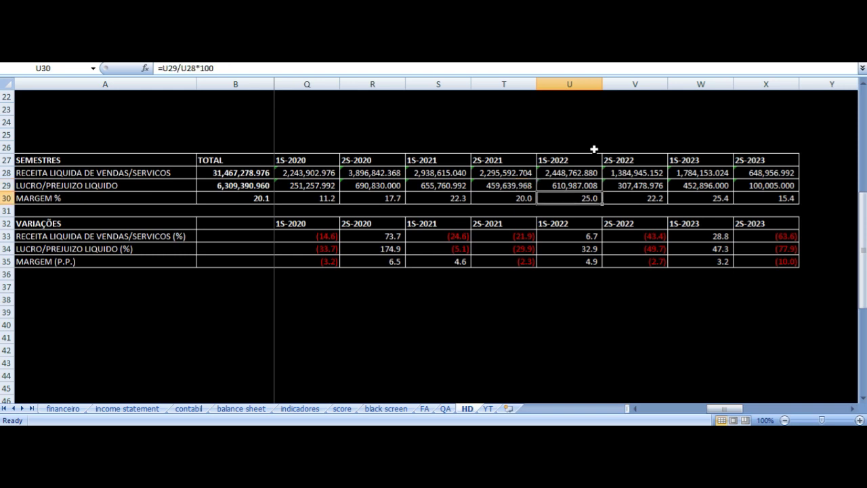
key("Up")
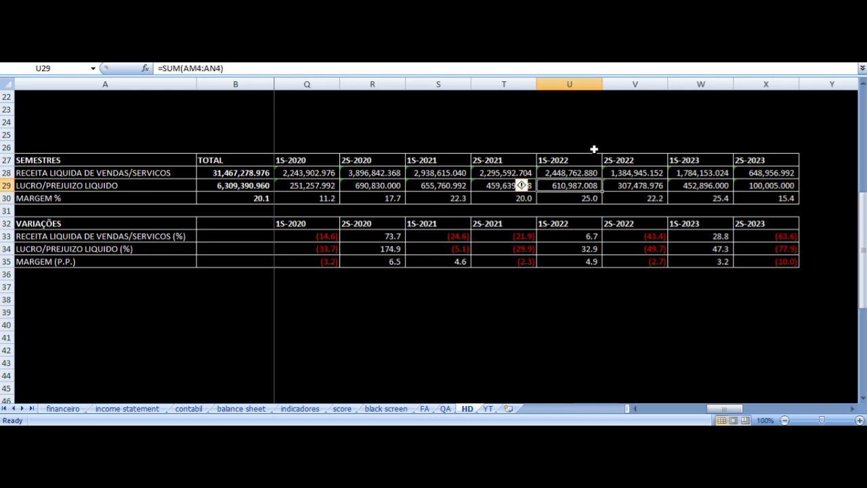
key("Down")
key("Up")
key("Right")
key("Right")
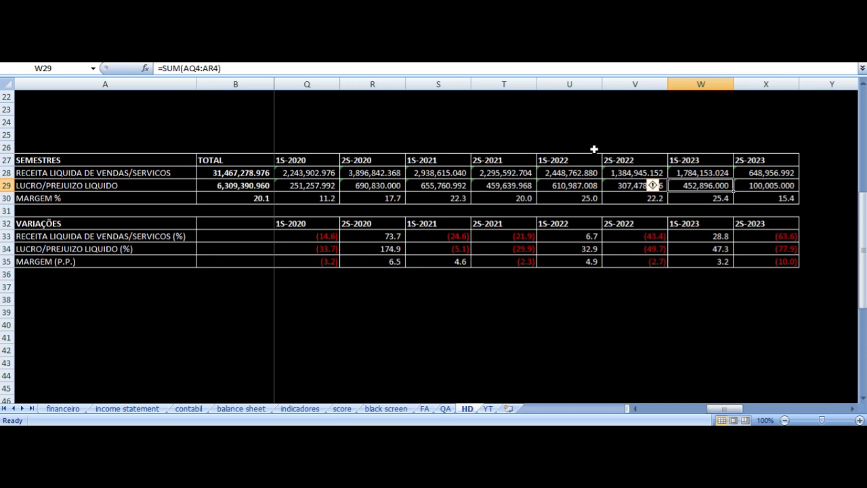
key("Left")
key("Left")
Compare 2S-2022's net revenue with that of 1S-2023
key("Up")
key("Up")
key("Down")
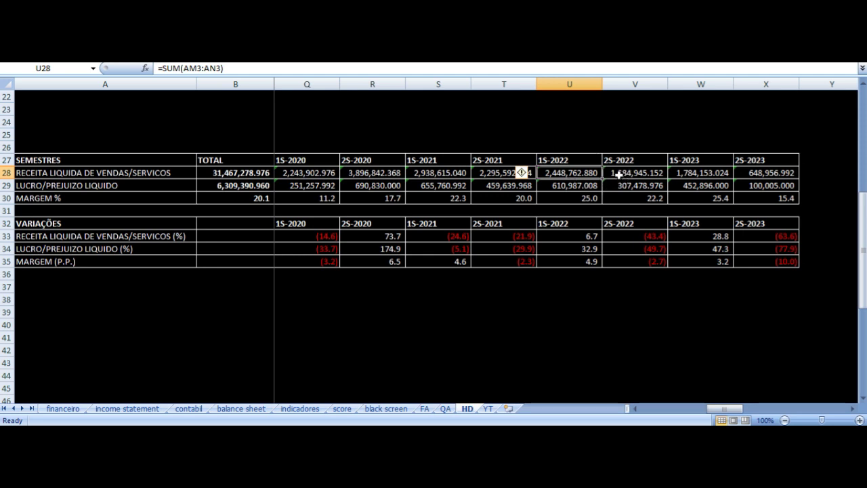
left_click(616, 174)
key("Up")
key("Right")
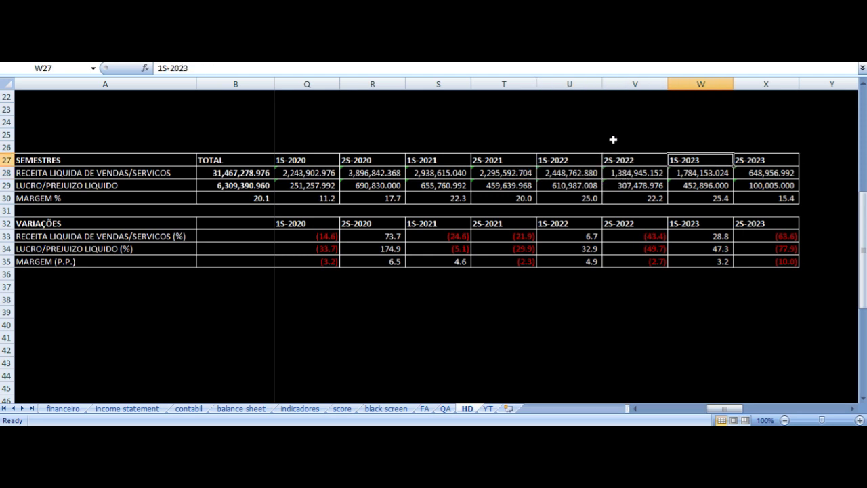
key("Down")
key("Left")
key("Right")
key("Left")
Compare the net profit of 2S-2022 and 1S-2023, and check 1S-2023's margin and revenue and profit variations
key("Down")
key("Right")
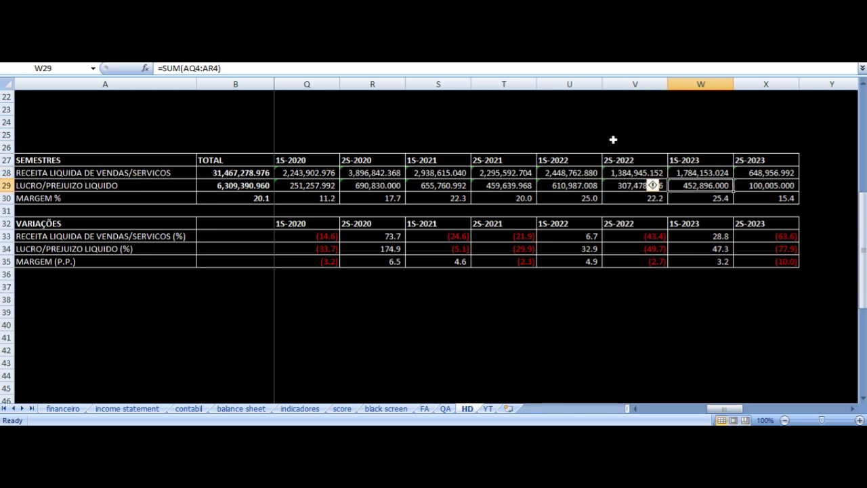
key("Down")
key("Down")
key("Down")
key("Down")
key("Down")
key("Up")
key("Up")
key("Up")
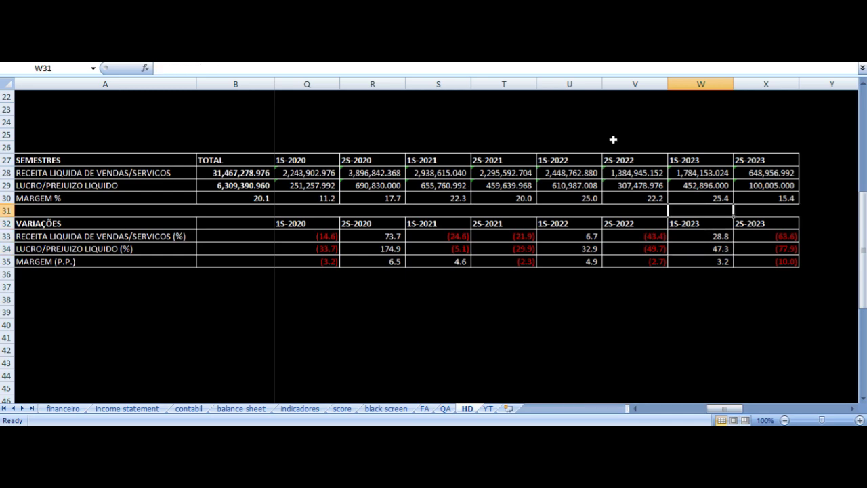
Bring up the yearly table's 2016 to 2023 columns and go to the 2019 heading
scroll(435, 231, "down", 8)
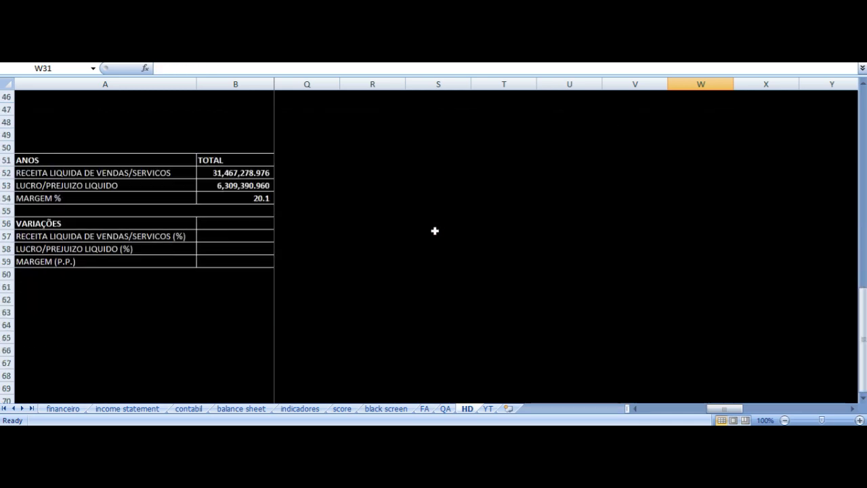
left_click(235, 144)
key("Right")
key("Down")
key("ctrl+Right")
key("Left")
key("Left")
key("Left")
key("Left")
key("Left")
key("Right")
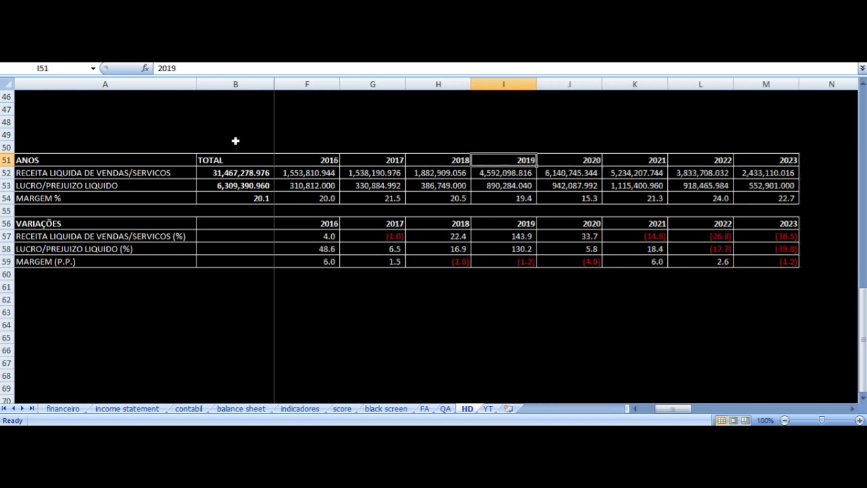
Check 2019's net revenue and net profit, and compare them with those of 2020
key("Down")
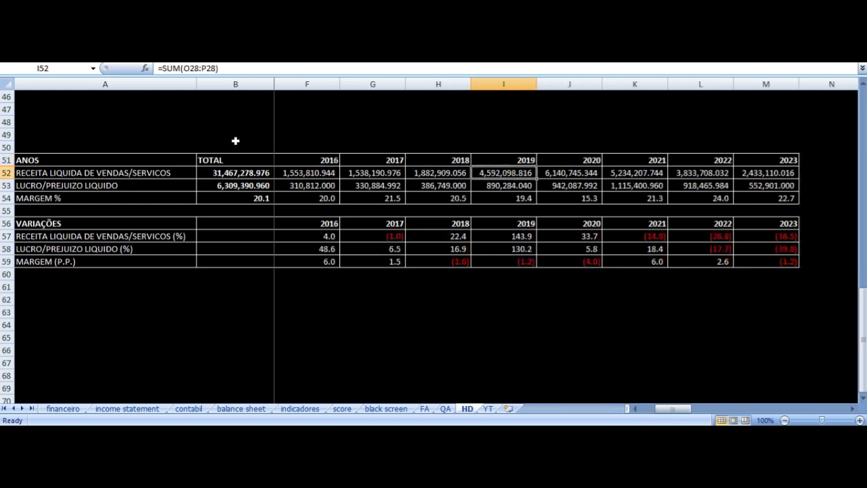
key("Down")
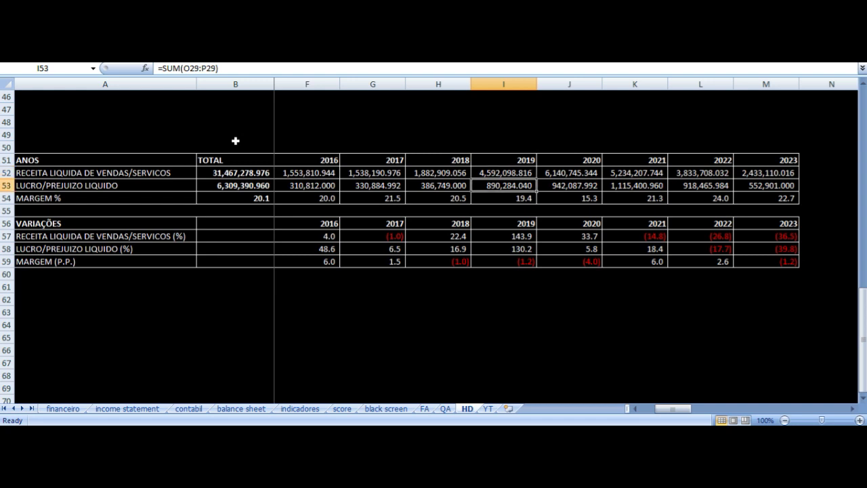
key("Right")
key("Up")
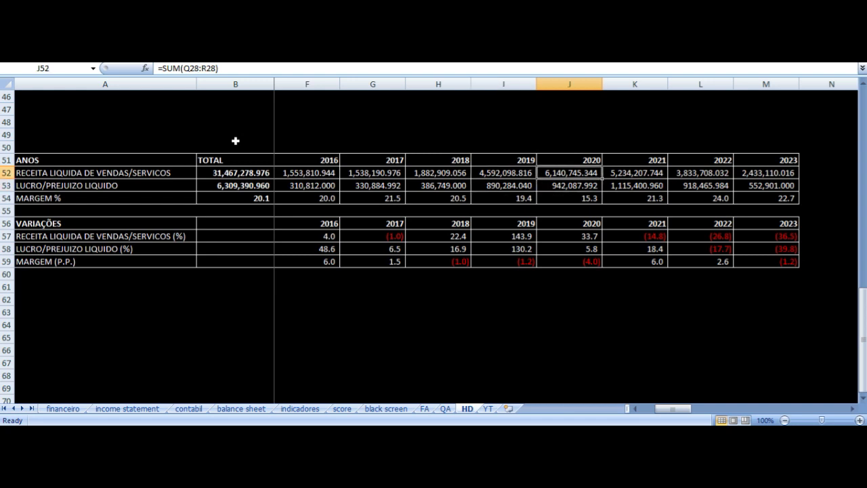
key("Left")
key("Right")
key("Down")
key("Up")
Review the yearly net revenue from 2021 to 2023, and look back to 2020
key("Right")
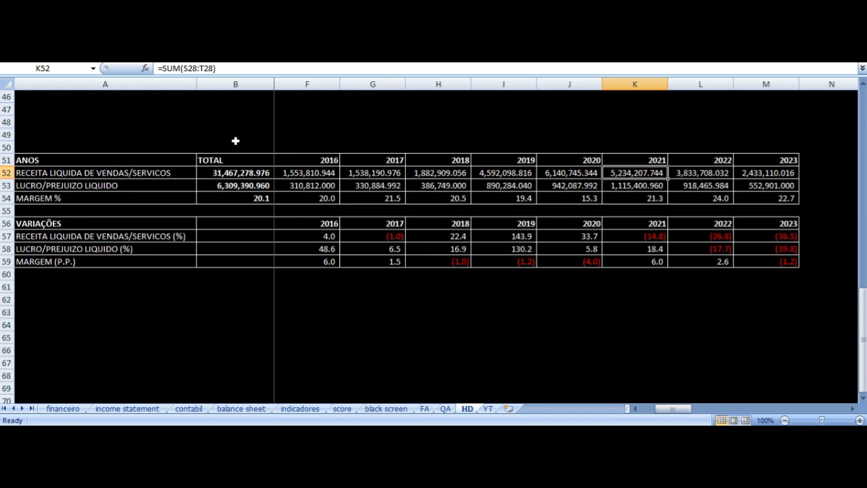
key("Right")
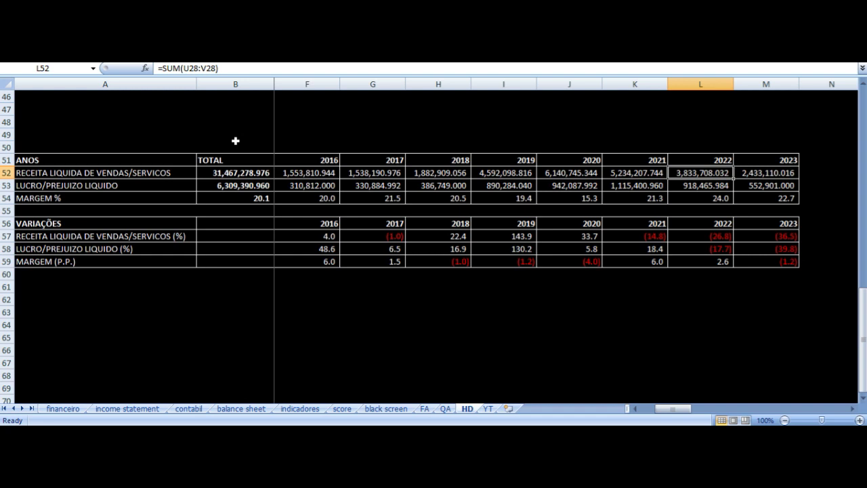
key("Right")
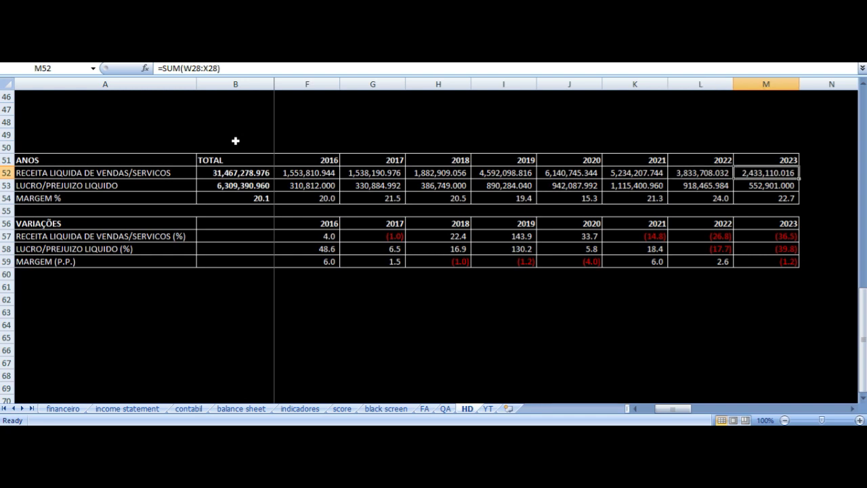
key("Left")
key("Left")
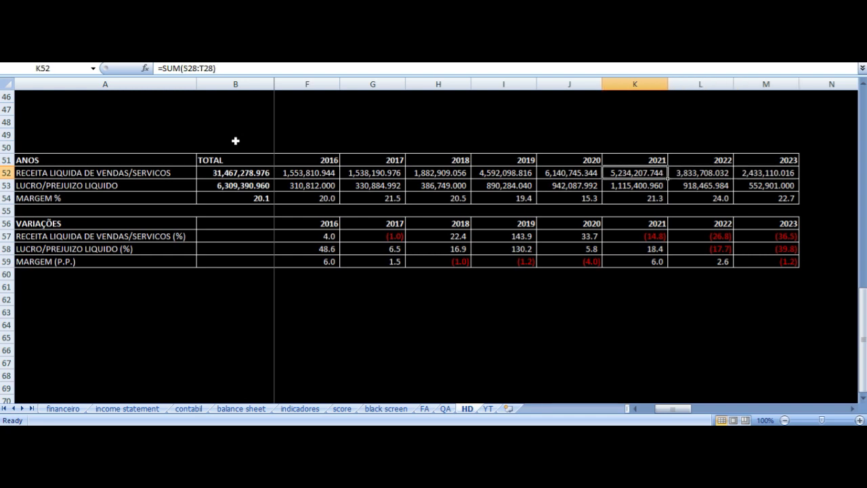
key("Left")
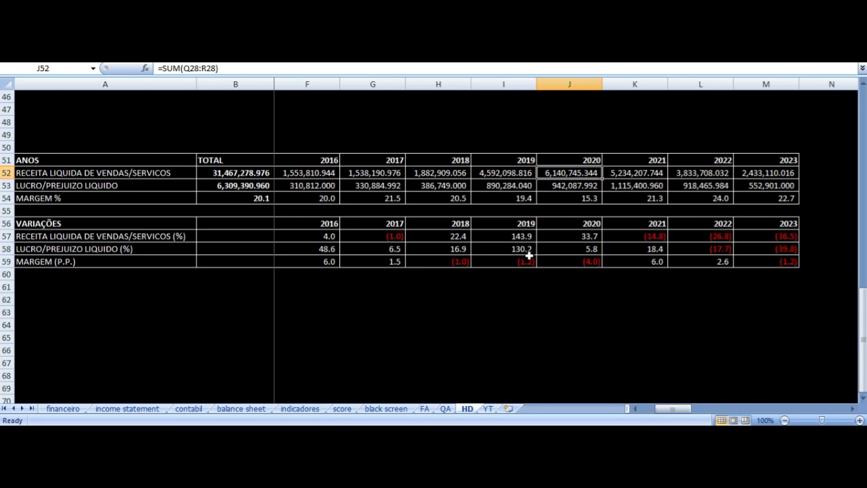
Return to the start of the YT sheet with the 3T22, 2T23 and 3T23 margin and result comparisons
scroll(530, 250, "up", 11)
scroll(531, 253, "up", 4)
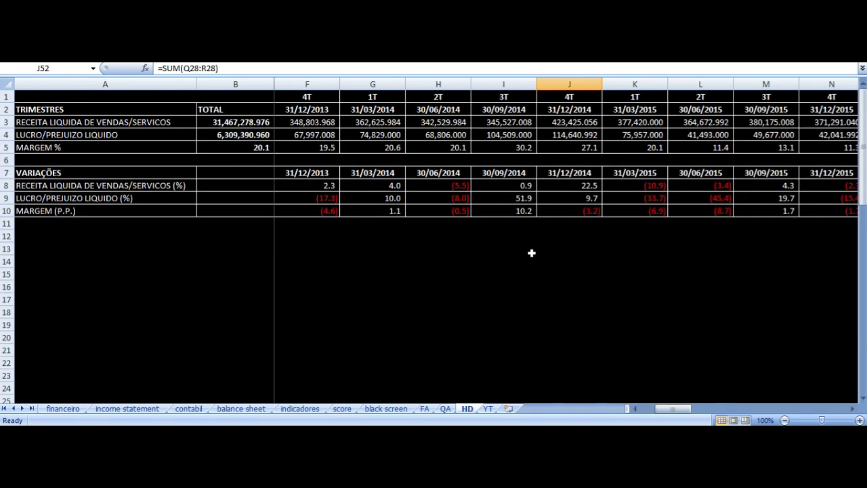
left_click(487, 409)
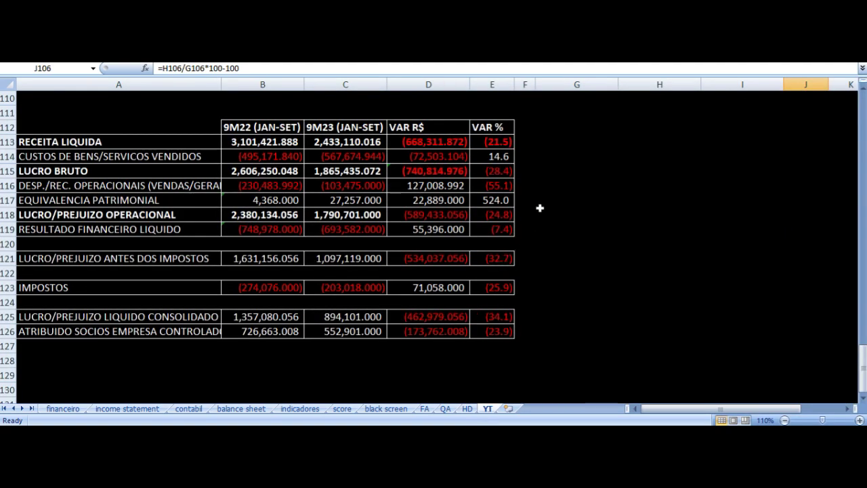
scroll(463, 166, "up", 19)
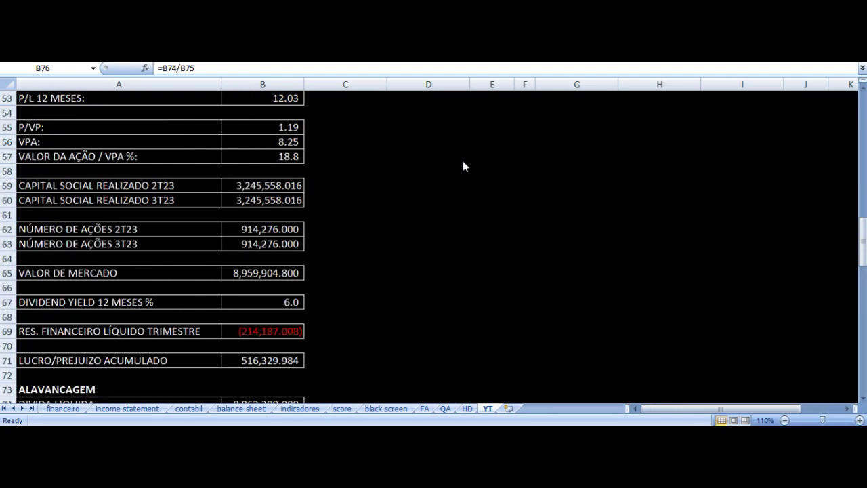
scroll(464, 166, "up", 17)
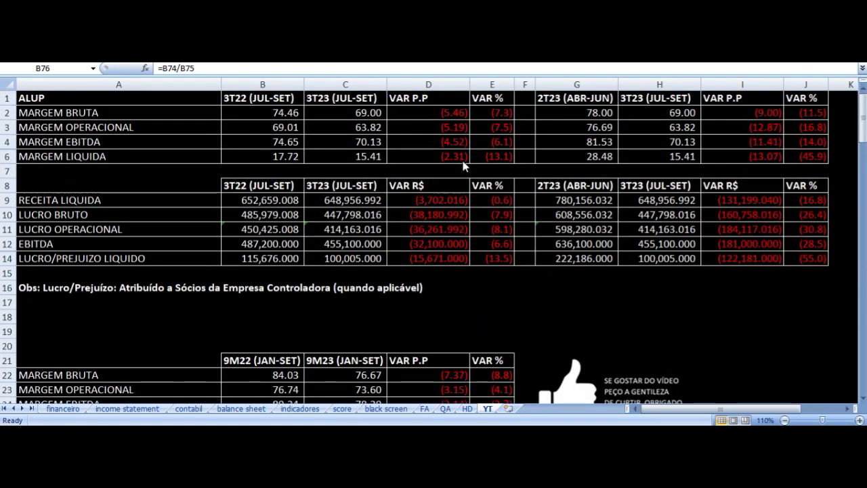